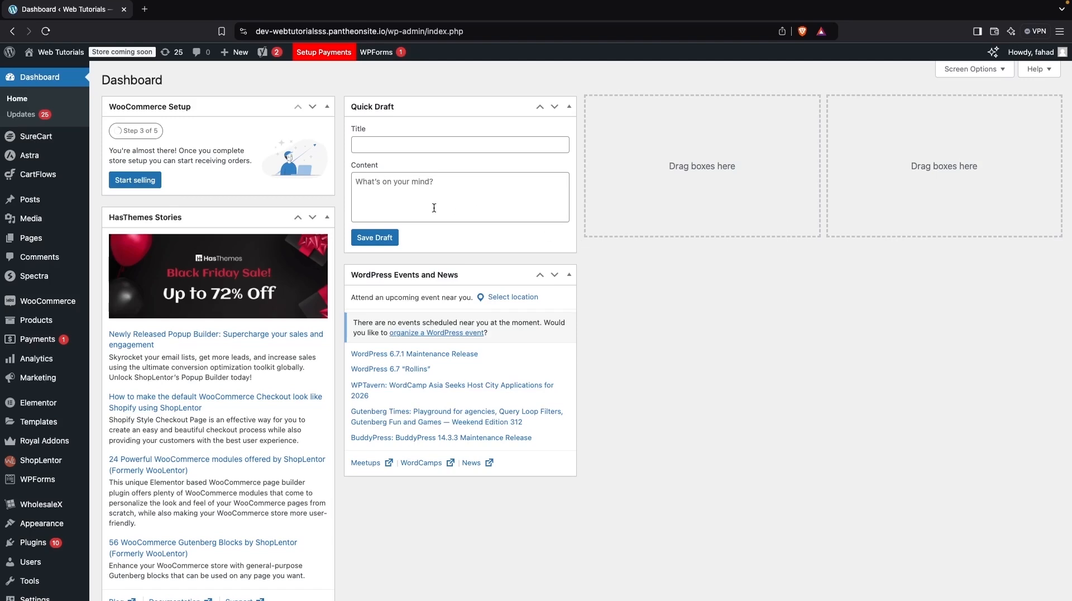
- Create a new post and collapse the Yoast SEO and Kaya QR Code Generator sections below the editor
mouse_move(45, 201)
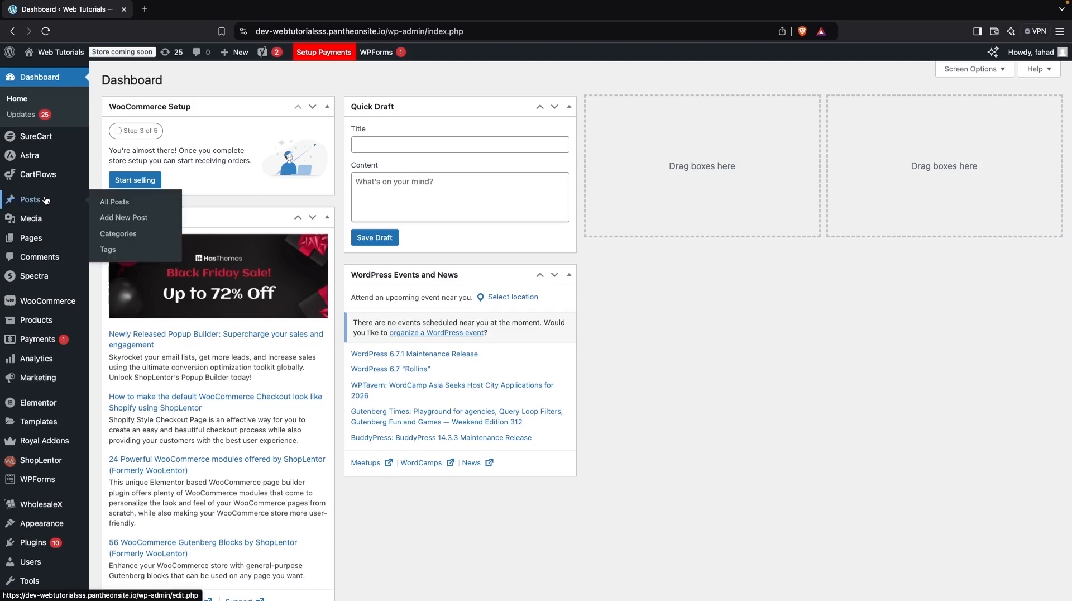
mouse_move(49, 239)
click(115, 218)
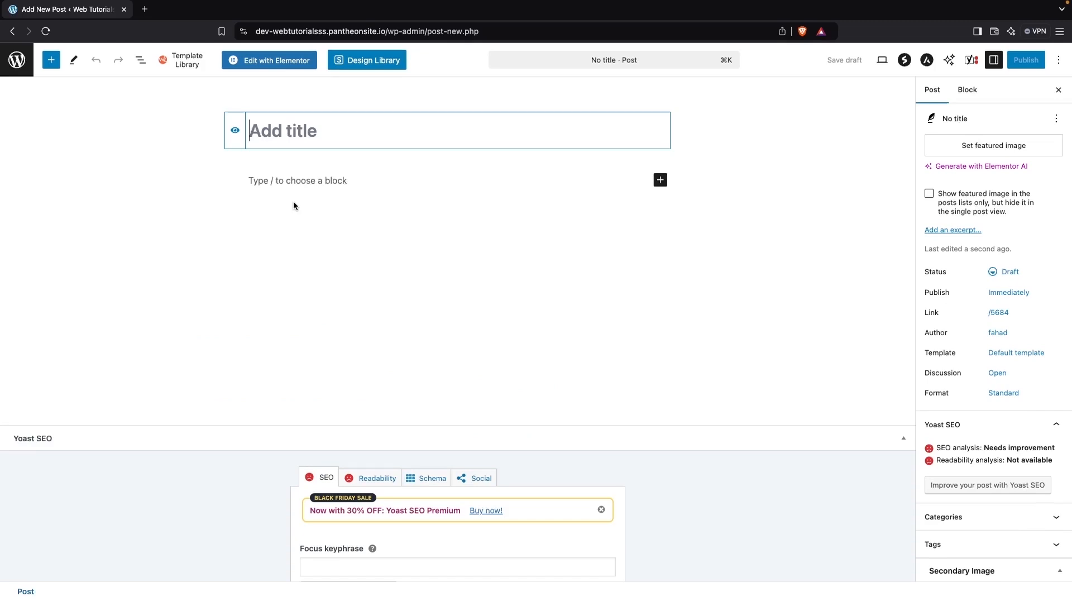
click(902, 438)
click(903, 463)
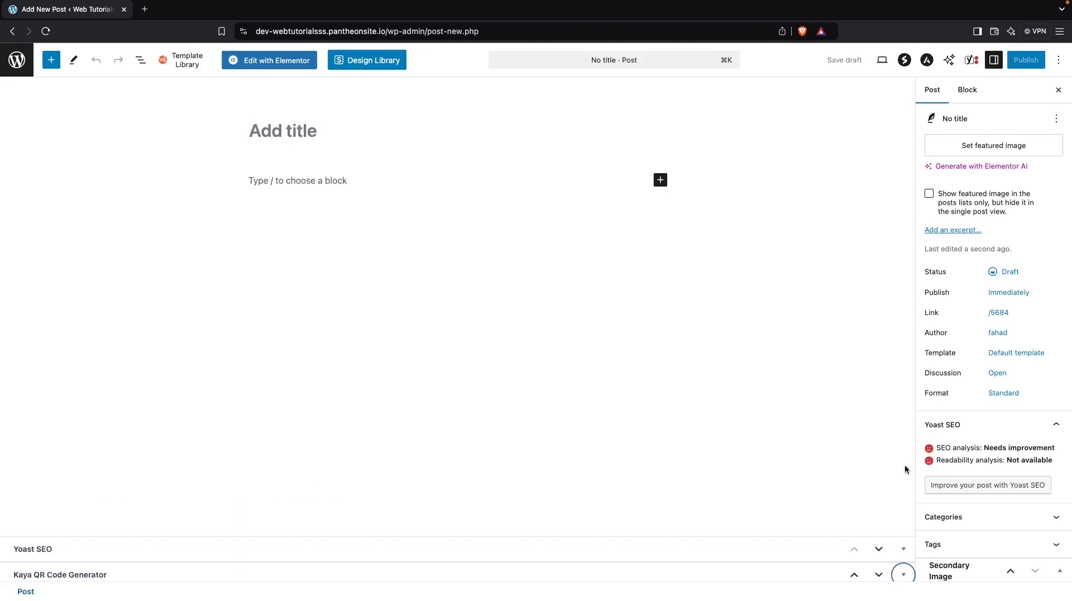
- Title the post "Gutenberg"
click(365, 123)
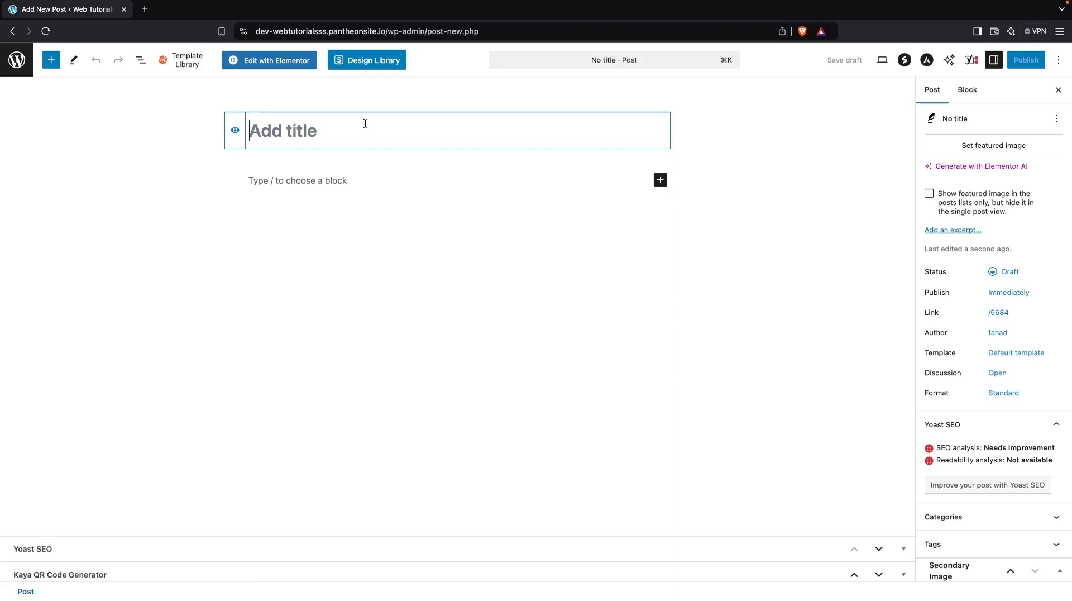
text(Gut)
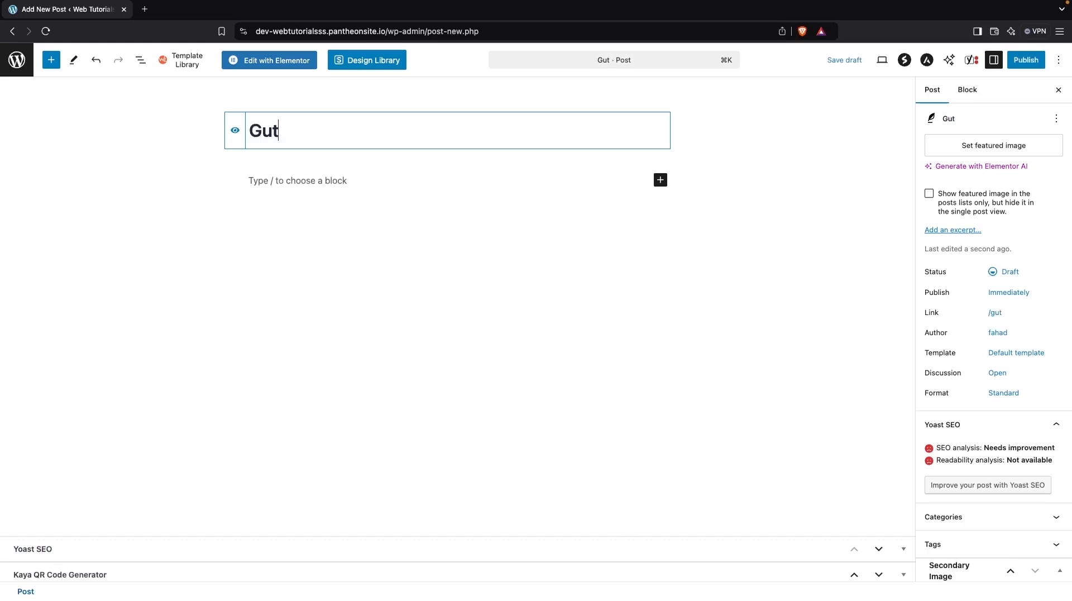
text(enberg)
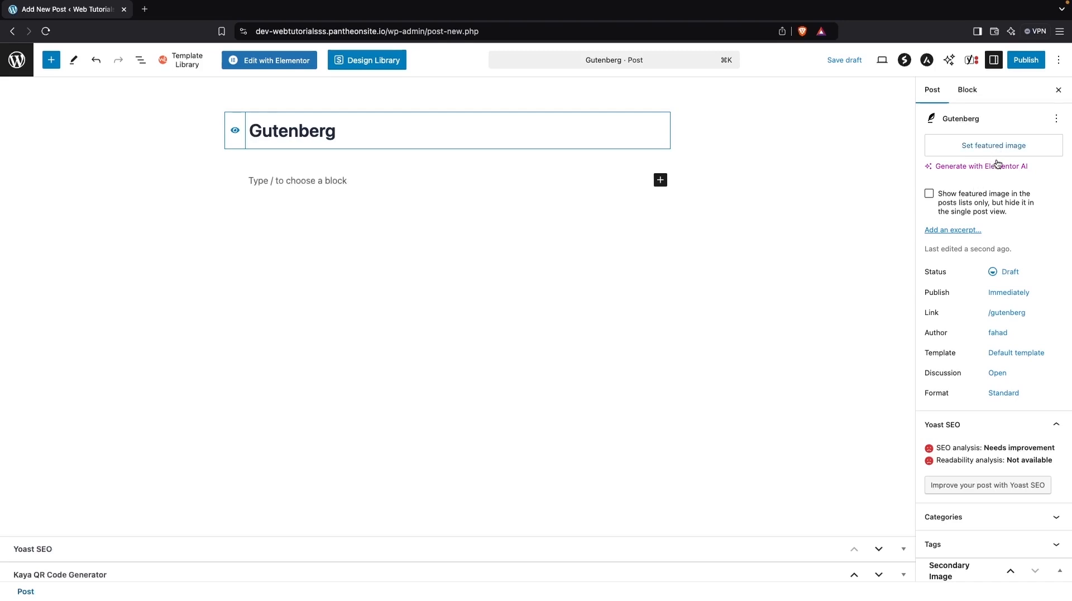
- Review the post settings such as status, link, template, categories and tags, and switch to the block settings
scroll(974, 300, down, 1)
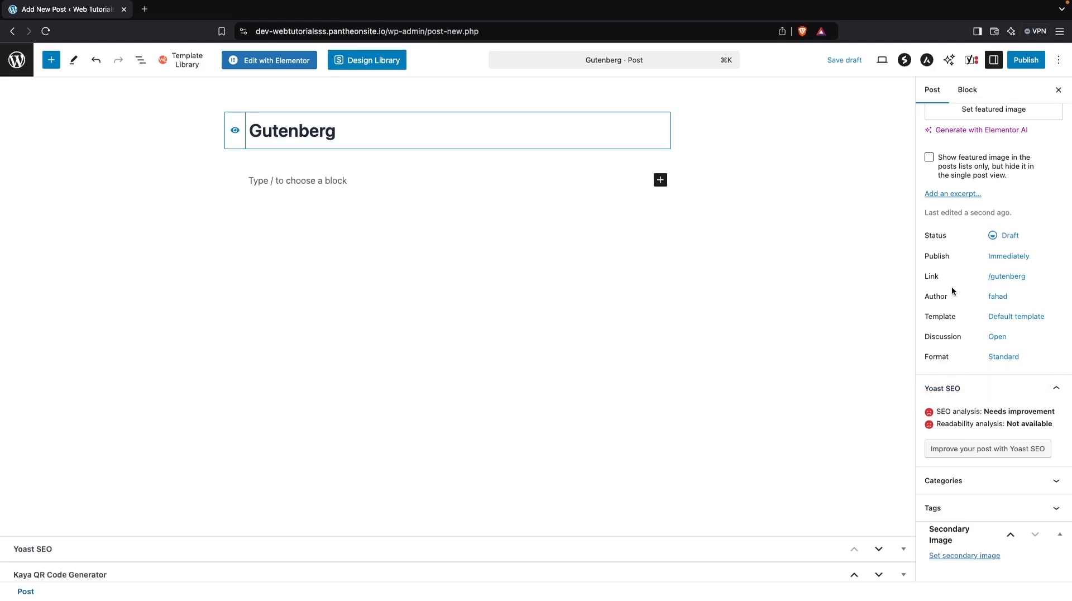
scroll(948, 274, up, 2)
scroll(948, 273, down, 2)
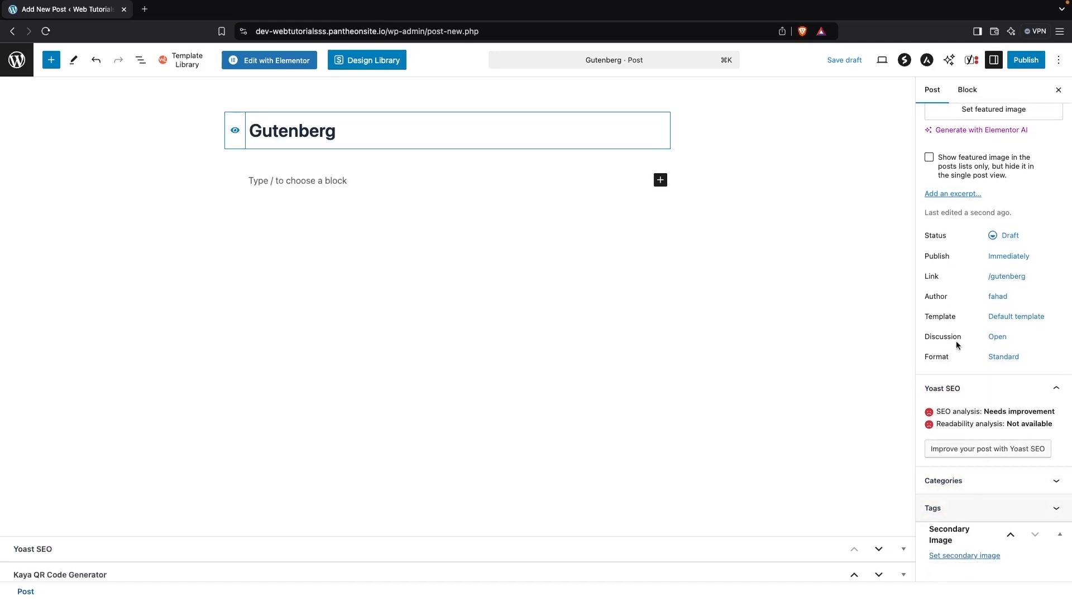
scroll(998, 110, up, 2)
click(970, 90)
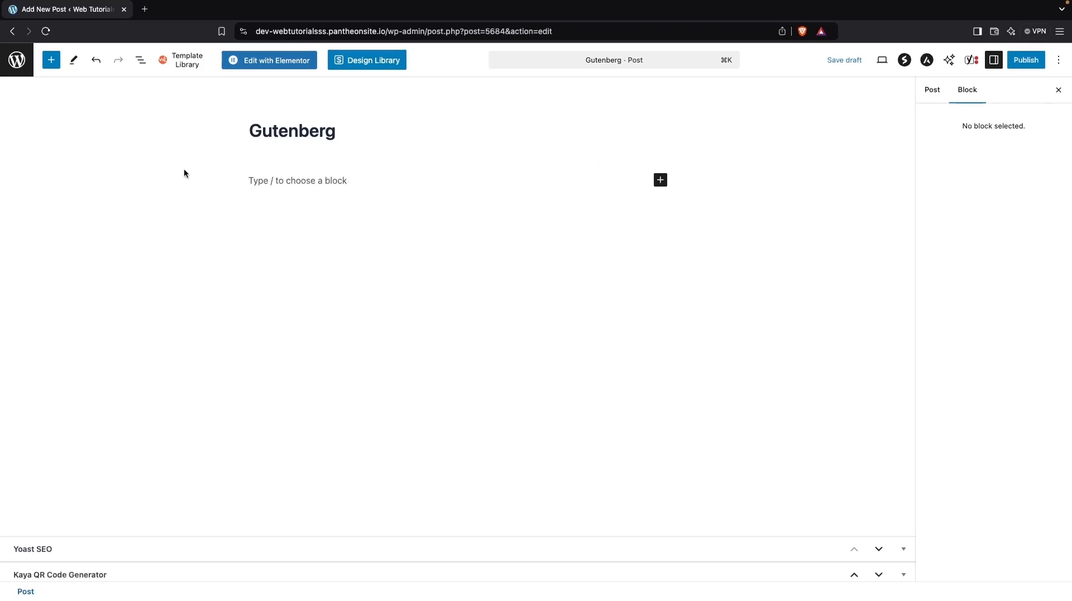
- Insert a Spectra Image block below the post title from the full block library
click(661, 185)
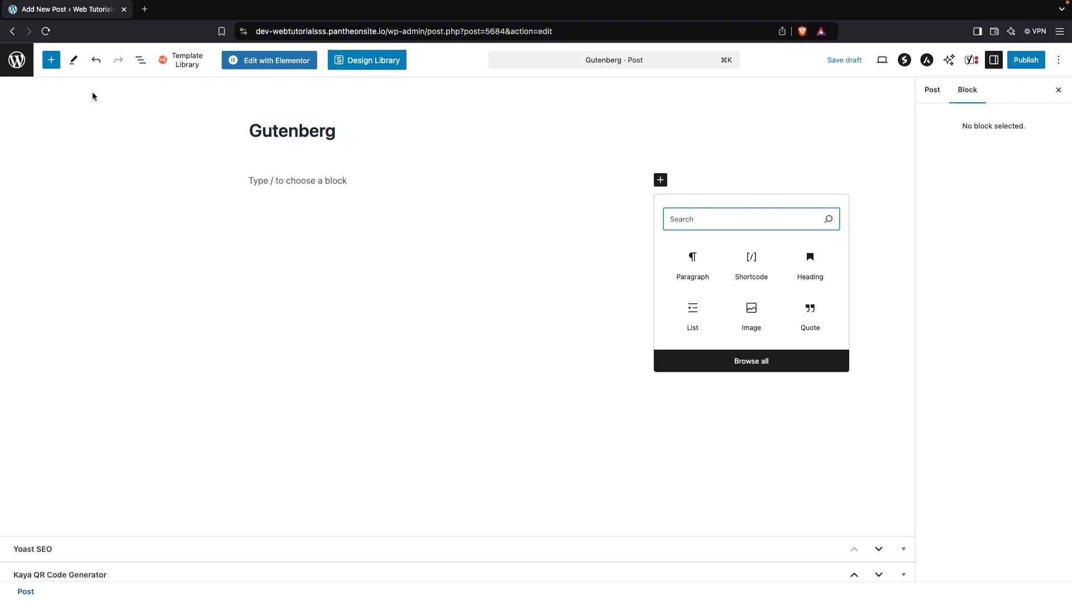
click(51, 61)
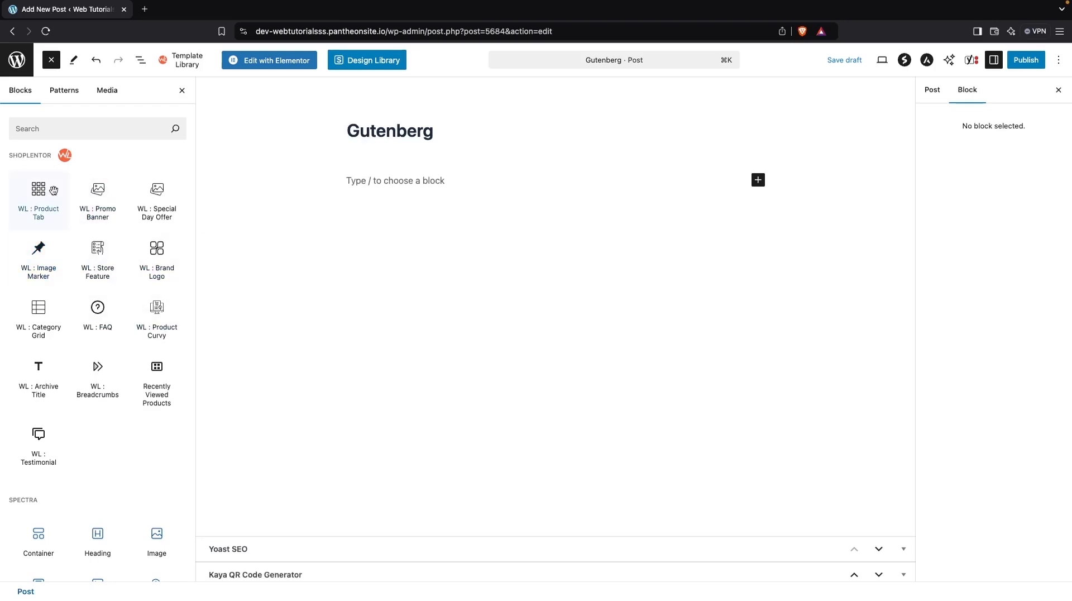
scroll(72, 313, down, 2)
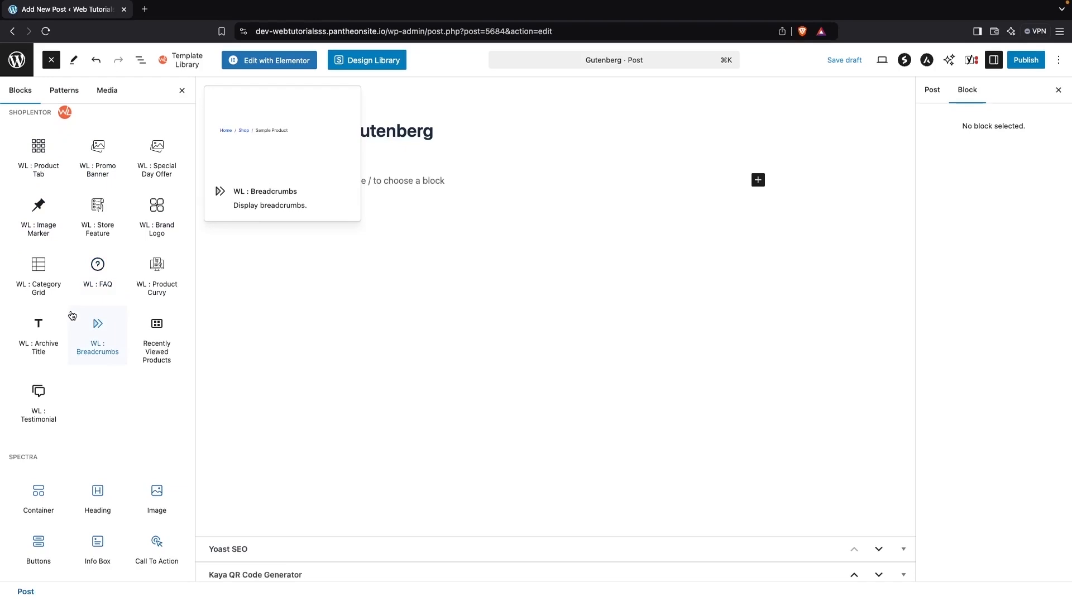
scroll(108, 430, down, 6)
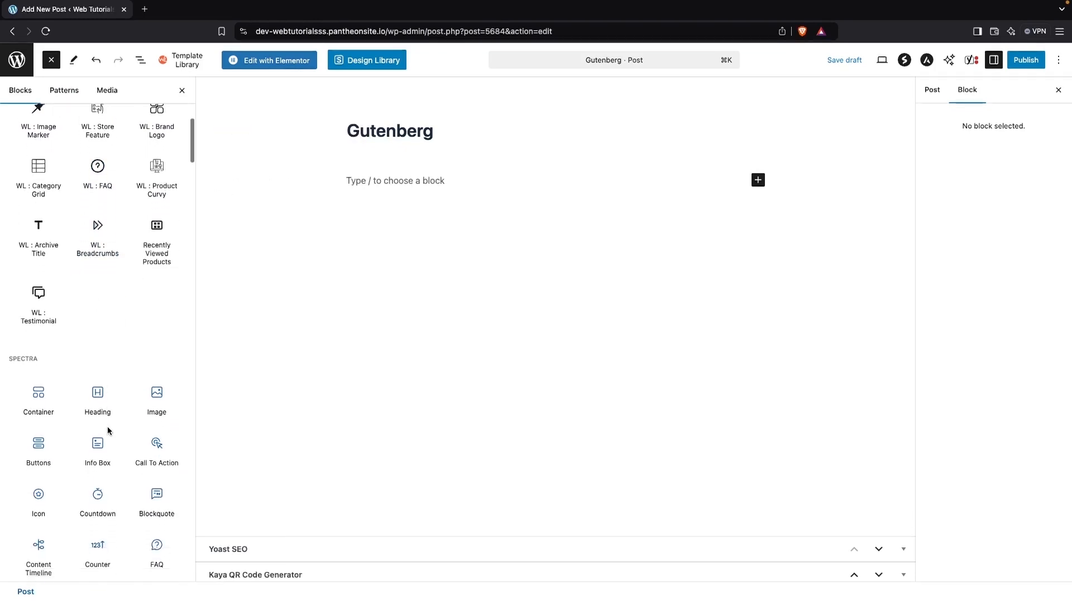
scroll(92, 209, up, 1)
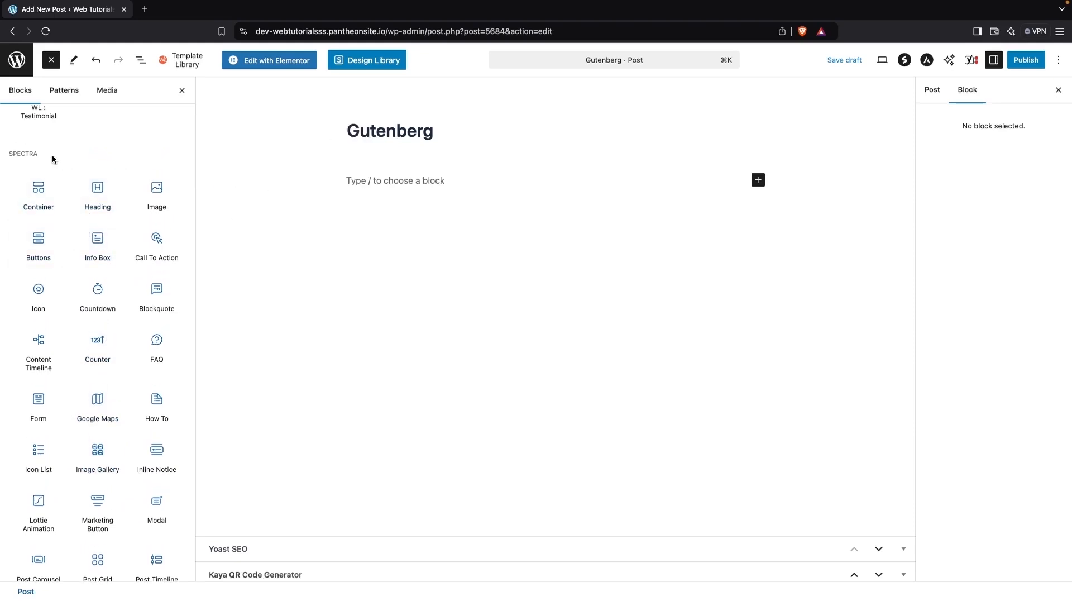
scroll(100, 313, down, 1)
scroll(100, 313, up, 1)
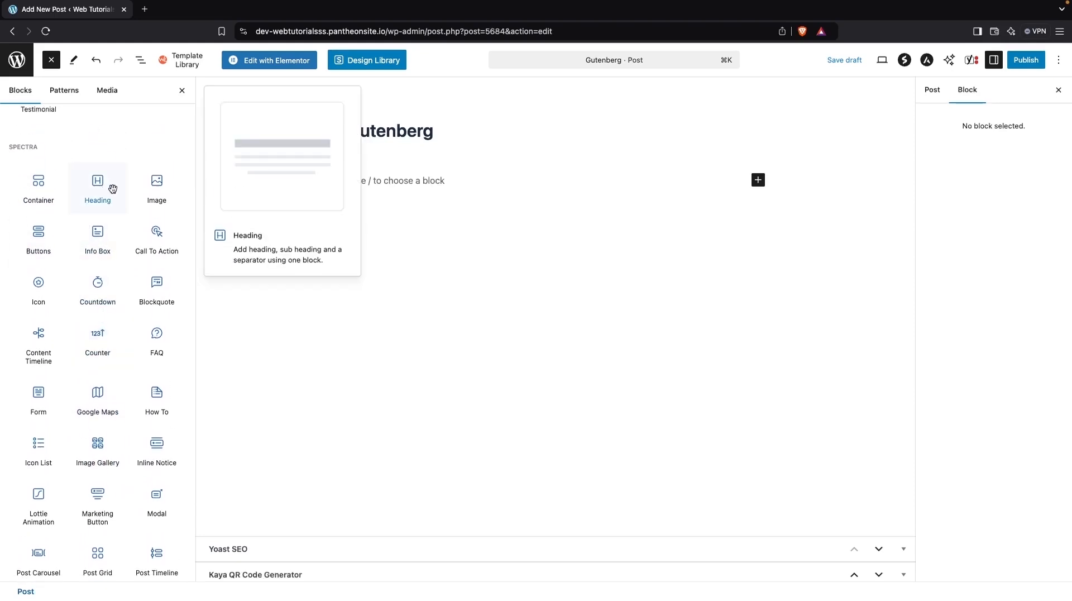
click(158, 185)
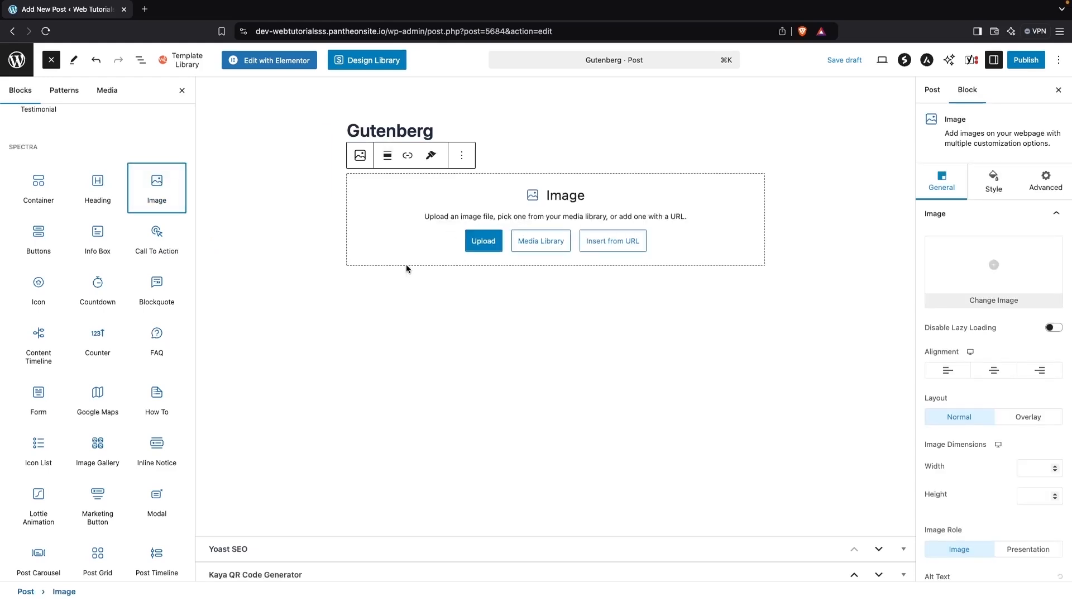
- Examine the remaining block categories in the library, including Checkout, Cart, Product, Text, Media, Design, Widgets and Theme
scroll(70, 353, down, 10)
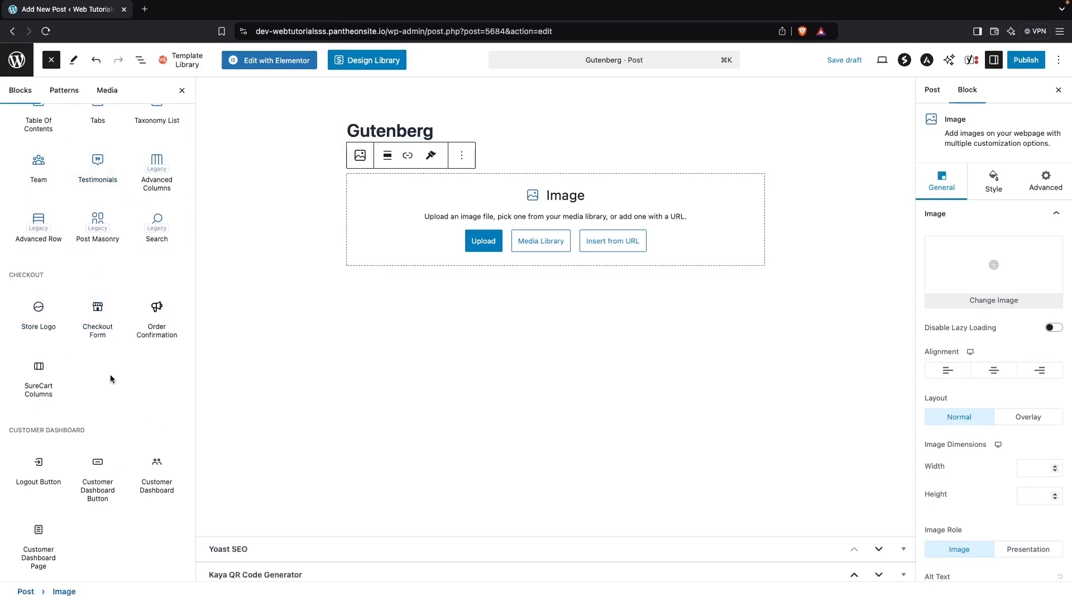
scroll(110, 373, up, 1)
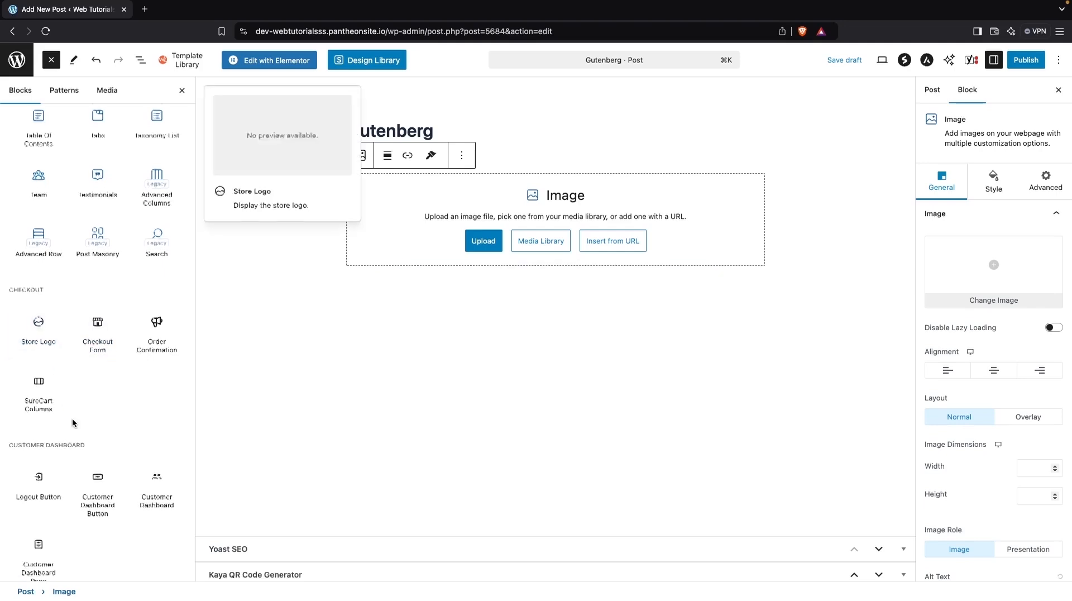
scroll(72, 417, down, 3)
scroll(72, 377, down, 5)
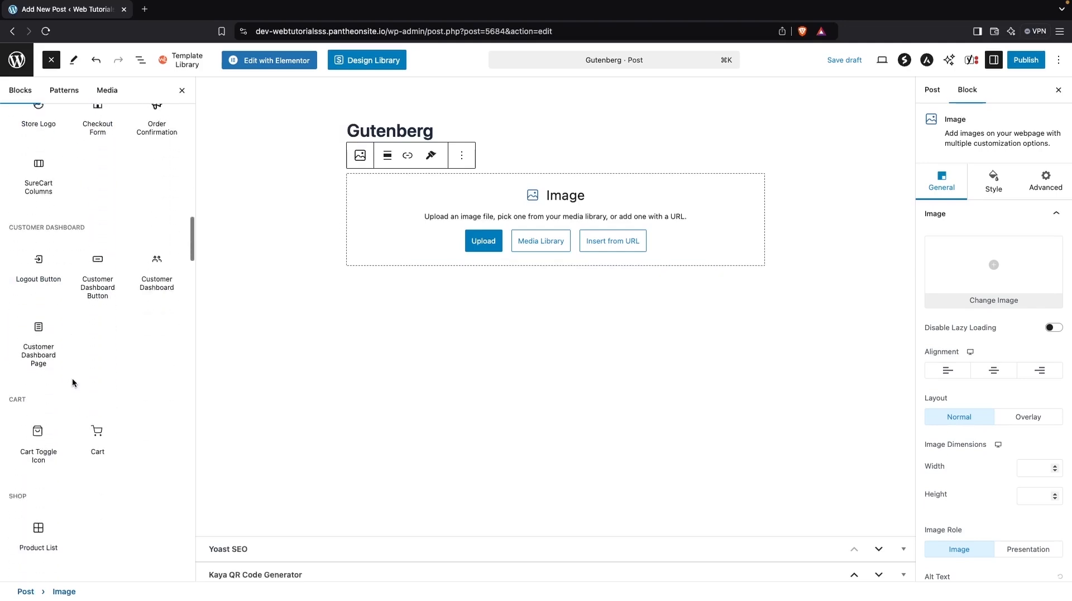
scroll(72, 380, down, 3)
scroll(34, 315, down, 2)
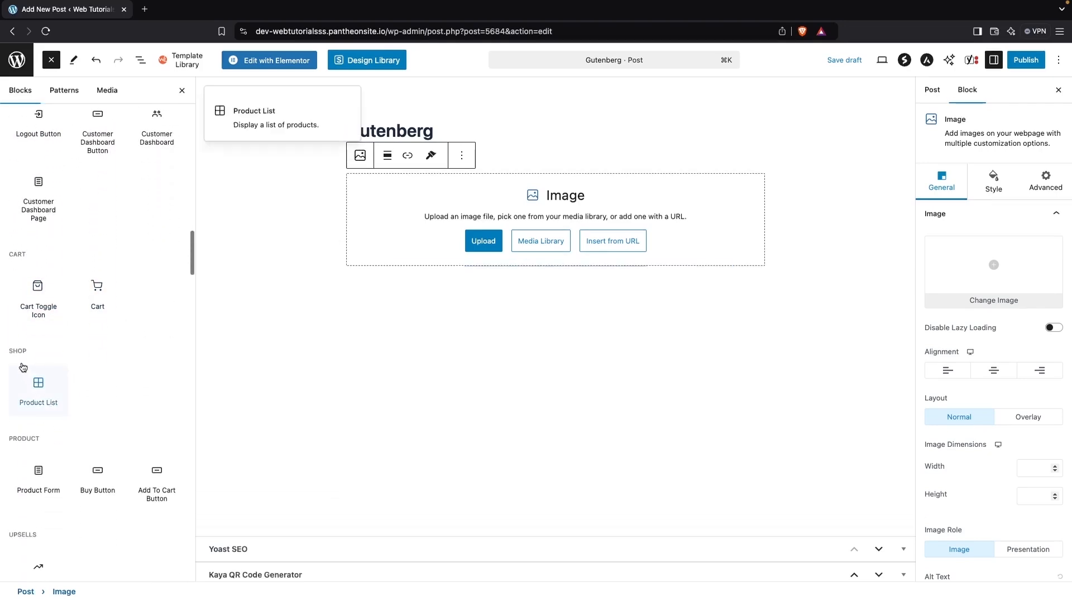
scroll(23, 367, down, 2)
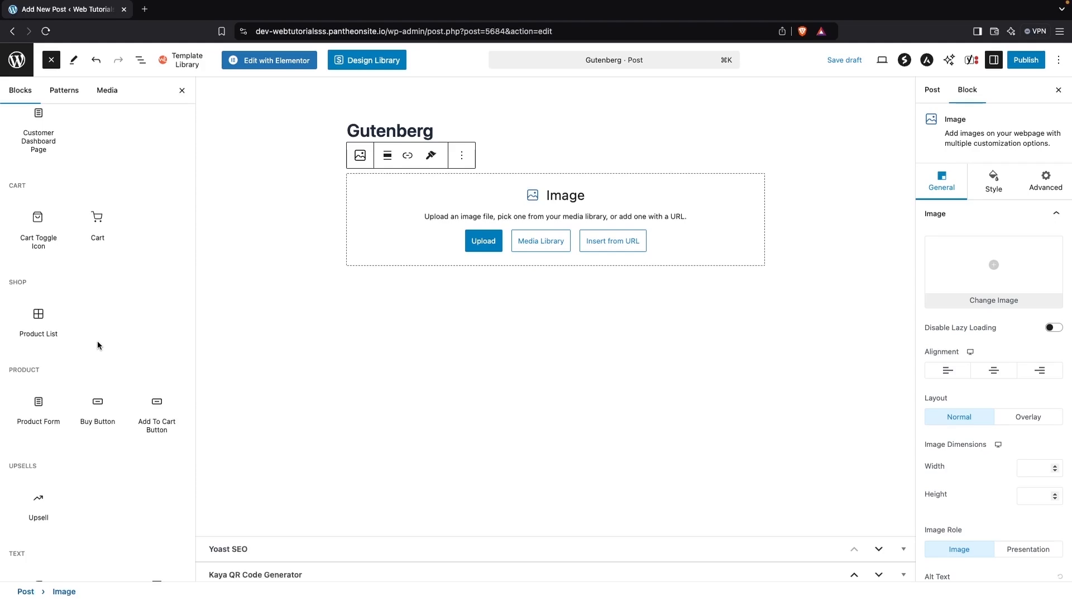
scroll(96, 371, down, 10)
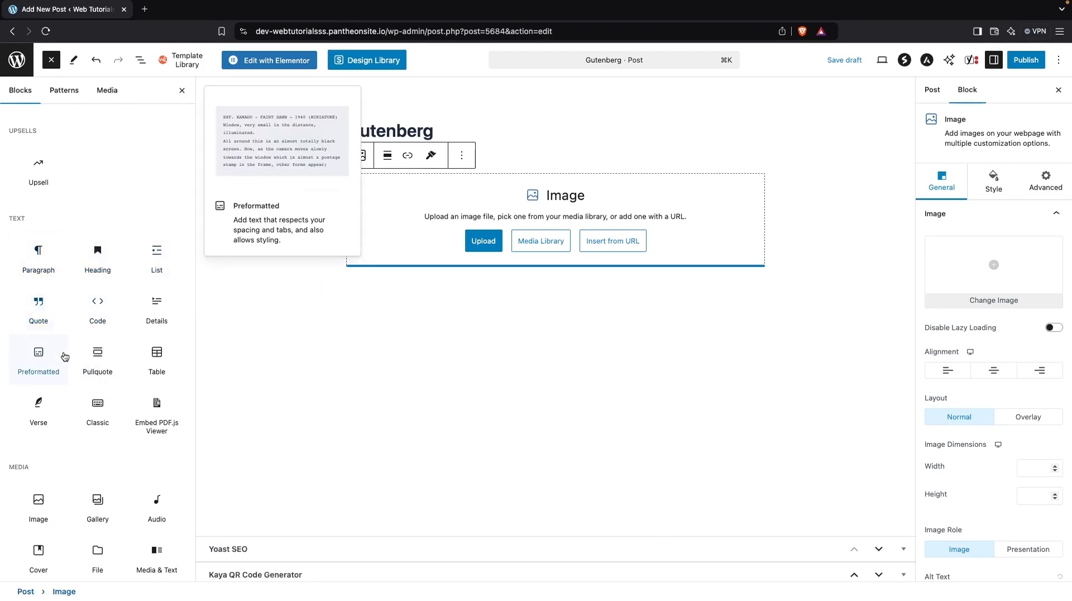
scroll(62, 335, down, 1)
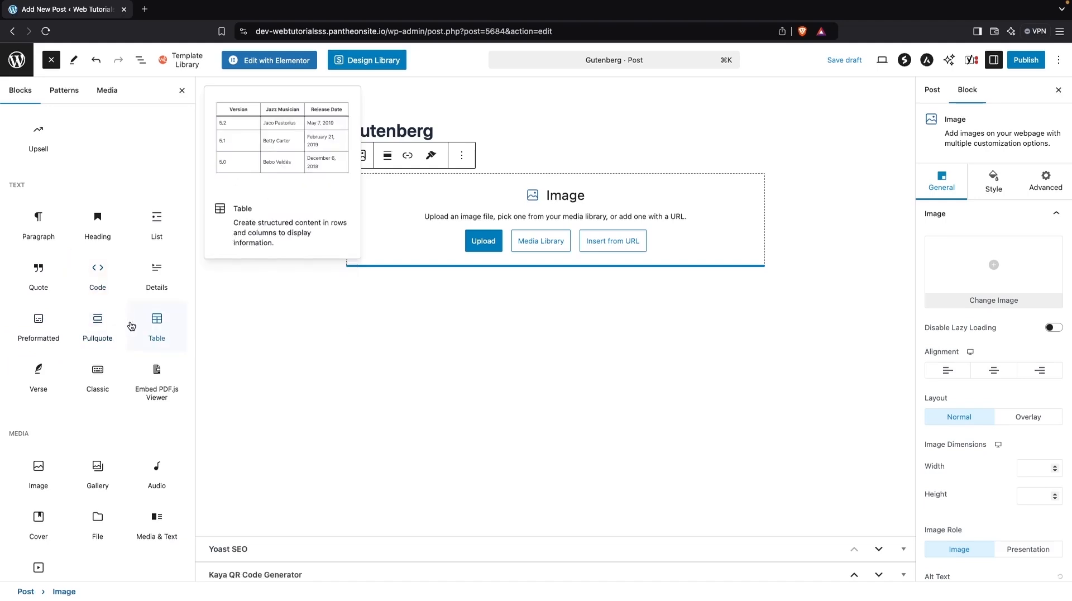
scroll(133, 374, down, 5)
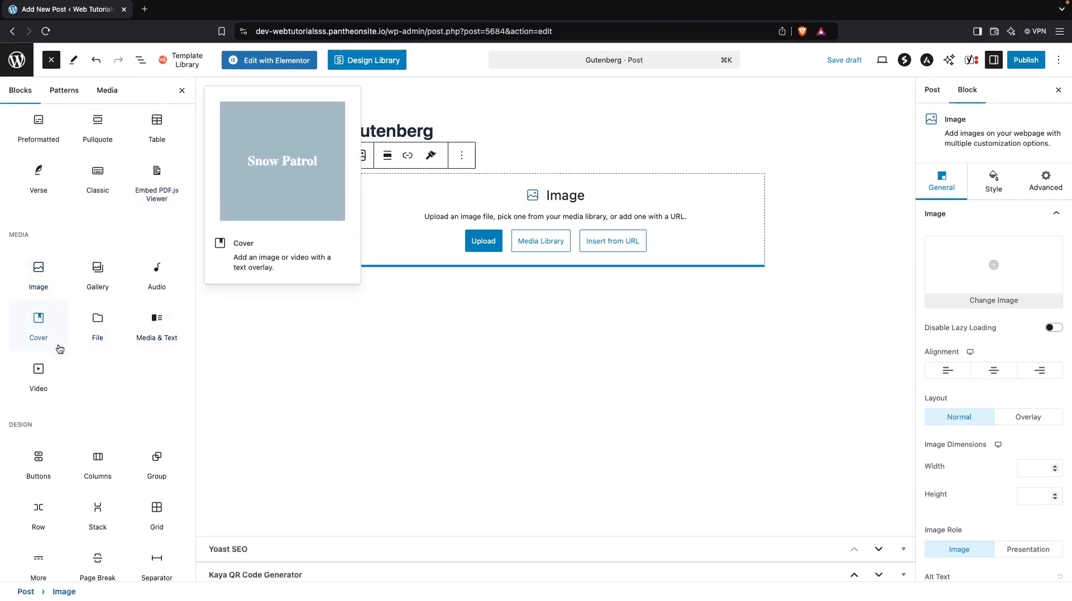
scroll(33, 260, up, 5)
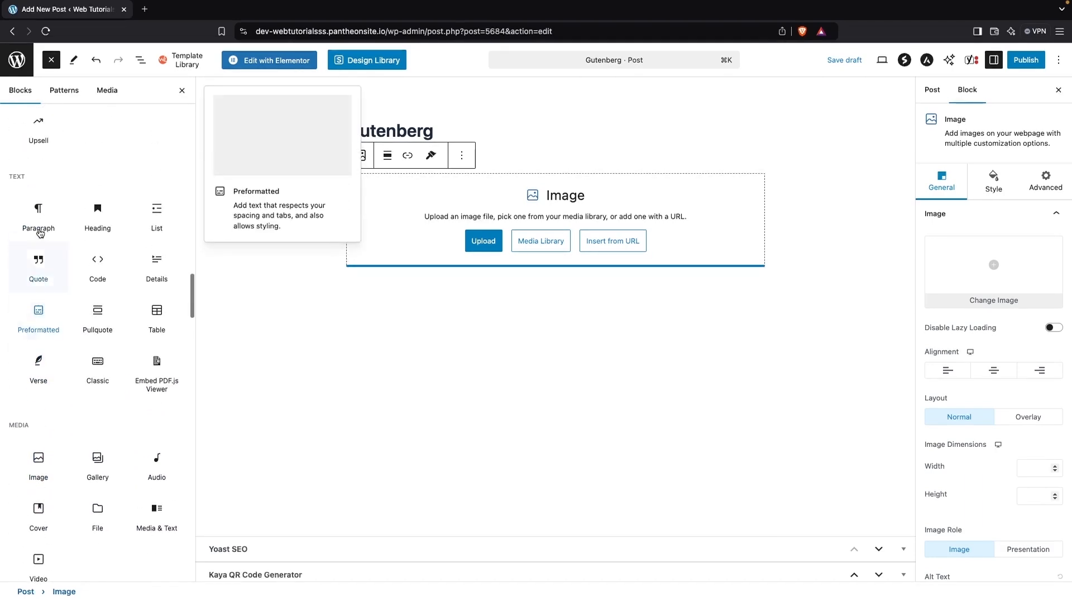
scroll(40, 268, down, 10)
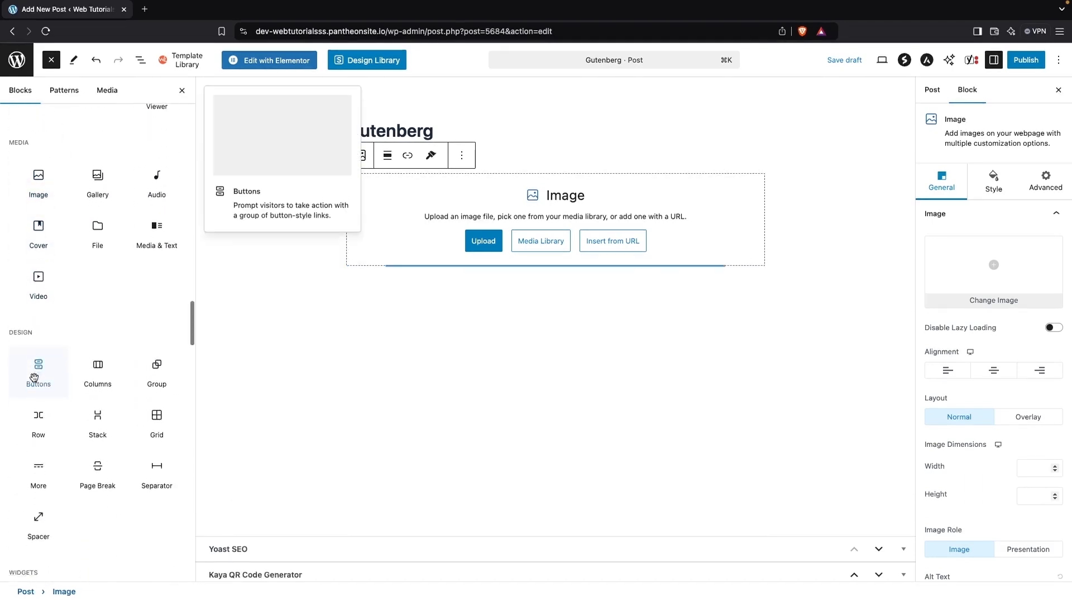
scroll(34, 383, down, 1)
scroll(35, 382, up, 1)
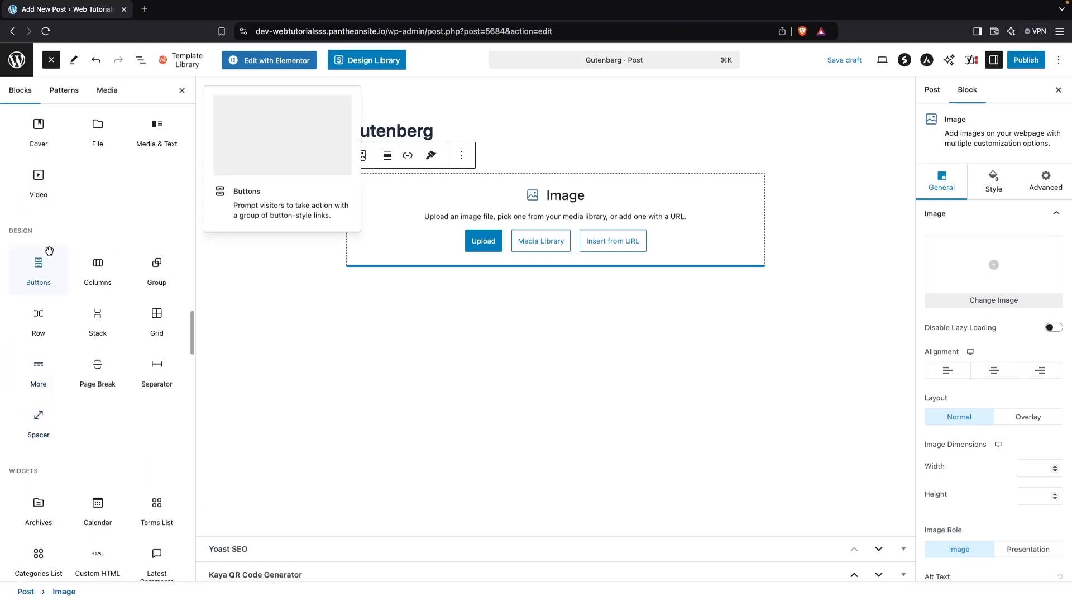
scroll(81, 455, down, 10)
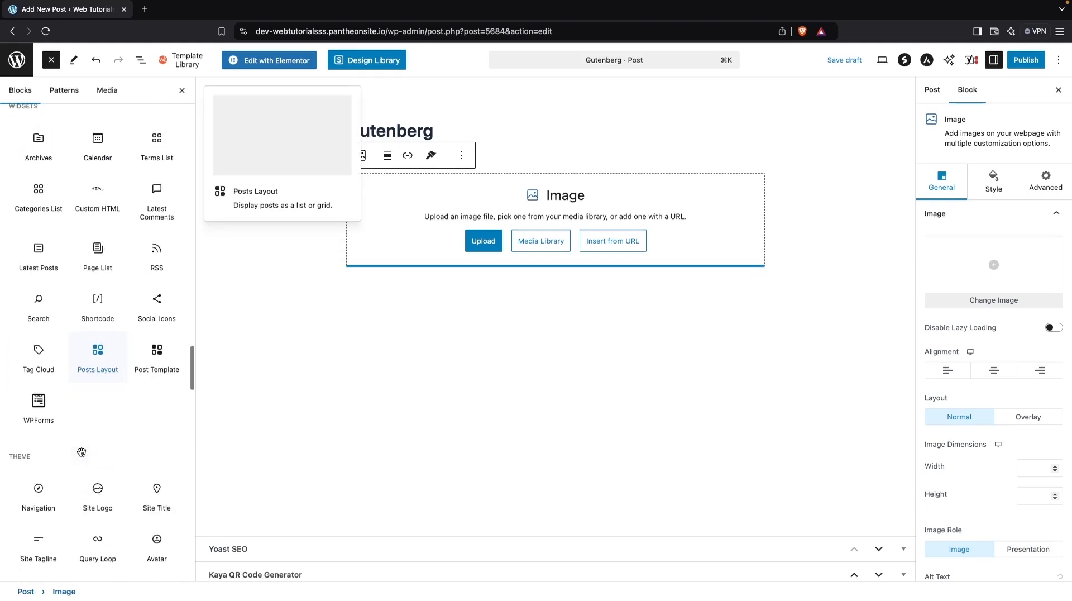
scroll(81, 455, down, 8)
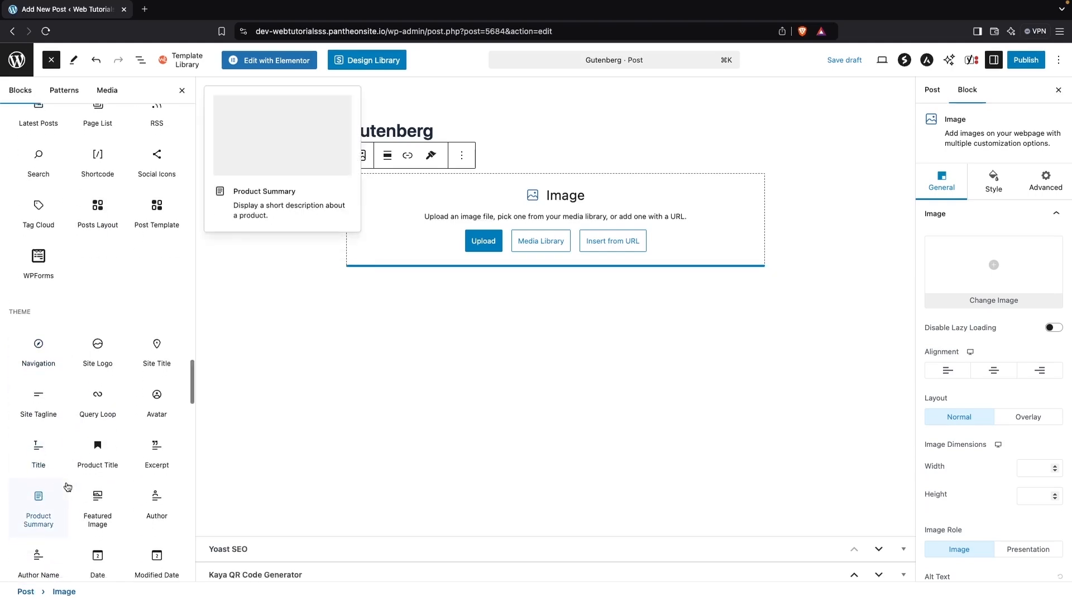
scroll(67, 487, up, 12)
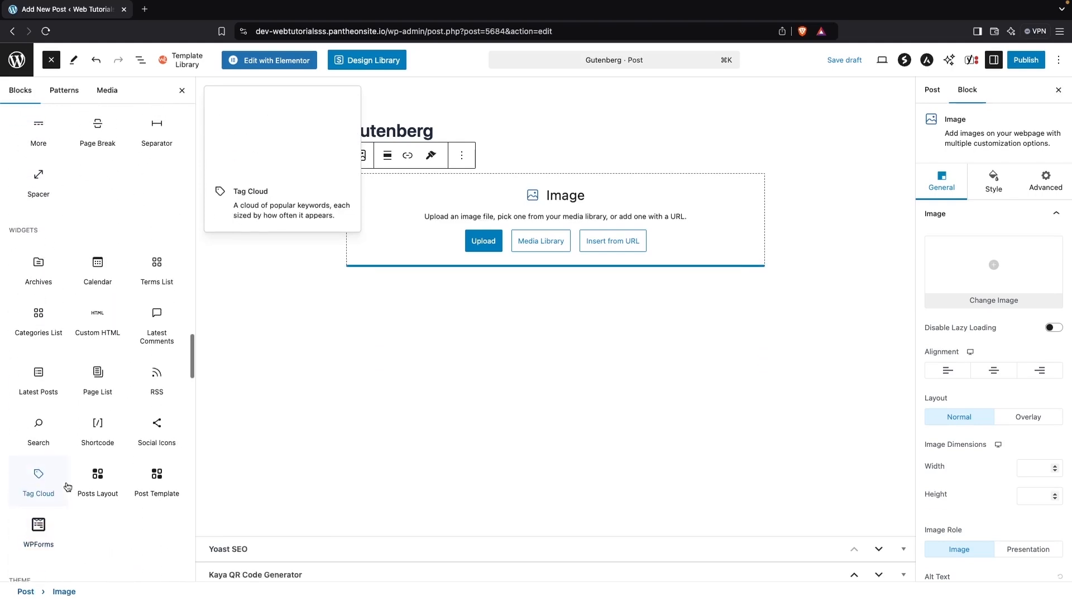
scroll(67, 487, up, 2)
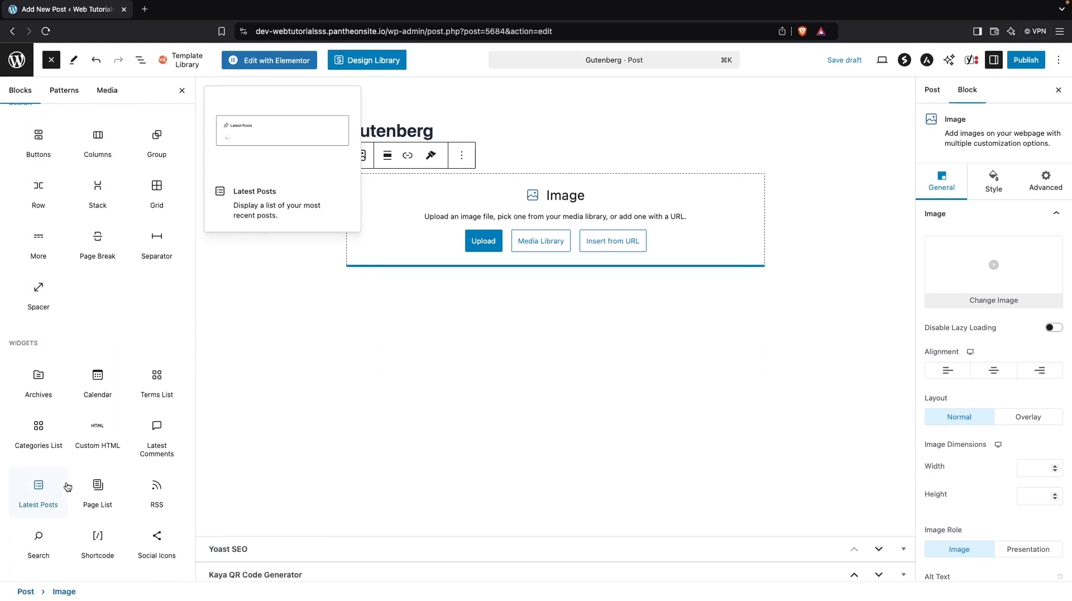
- Add the Image block from the Media category under the Spectra image block, and open the Spectra block's options
scroll(84, 379, up, 6)
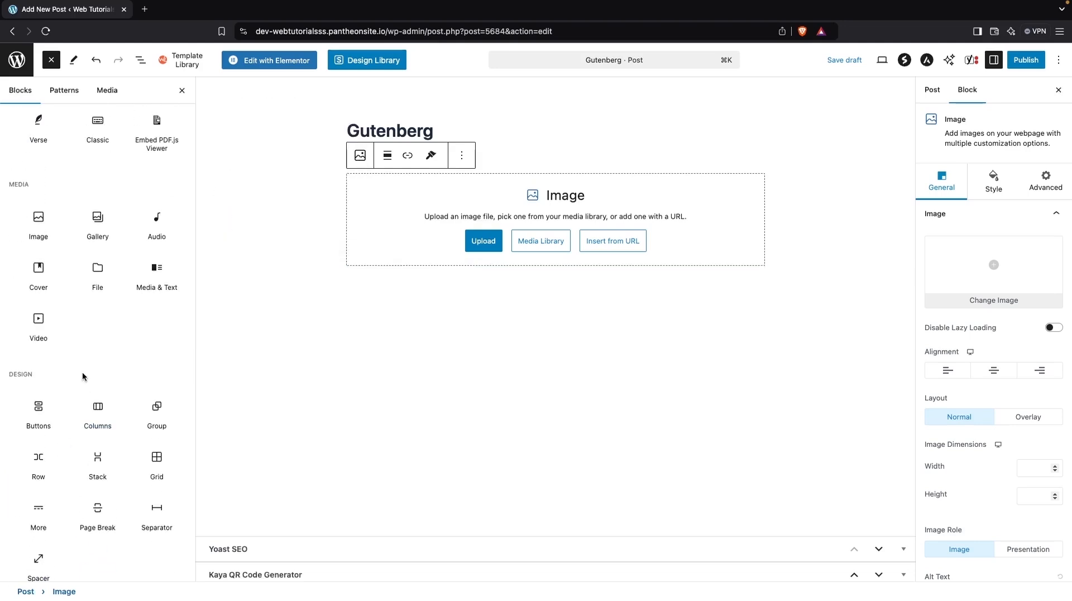
scroll(84, 324, up, 1)
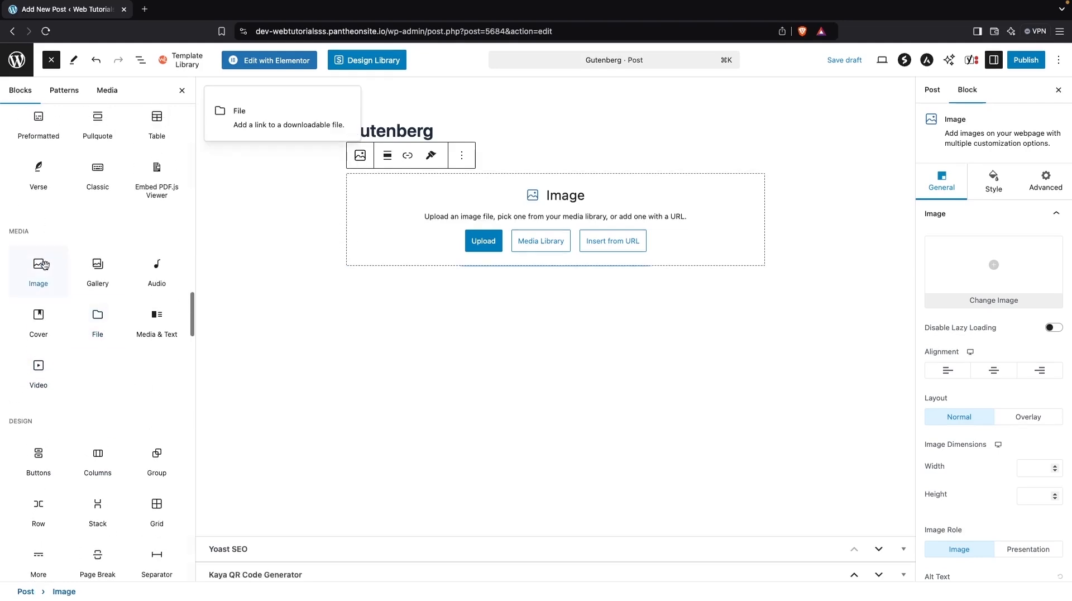
click(33, 265)
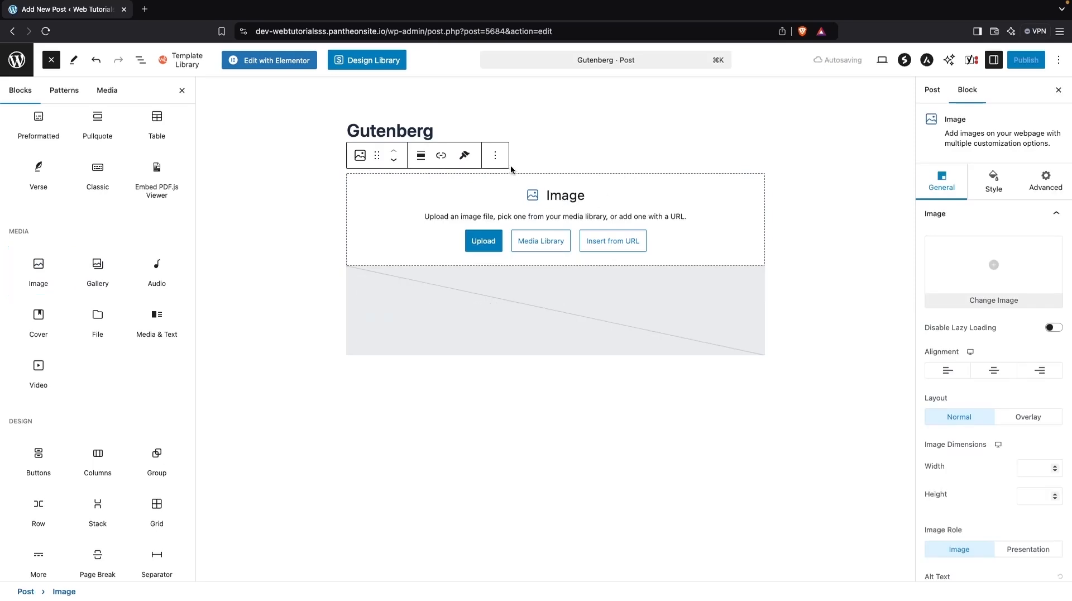
click(495, 156)
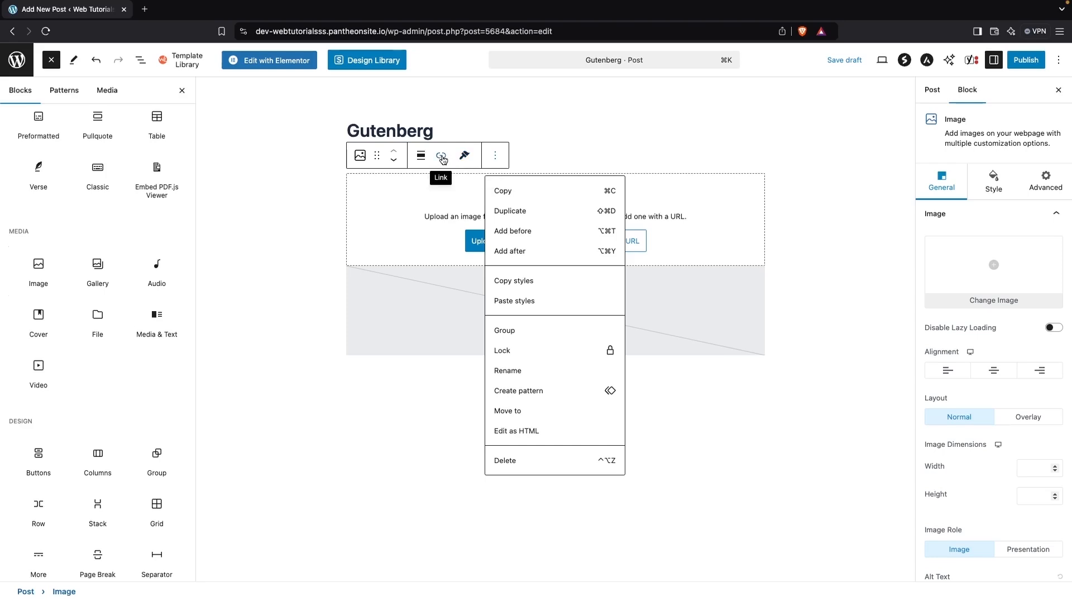
- Move the Spectra Image block below the standard Image block, and delete the Spectra block
click(395, 161)
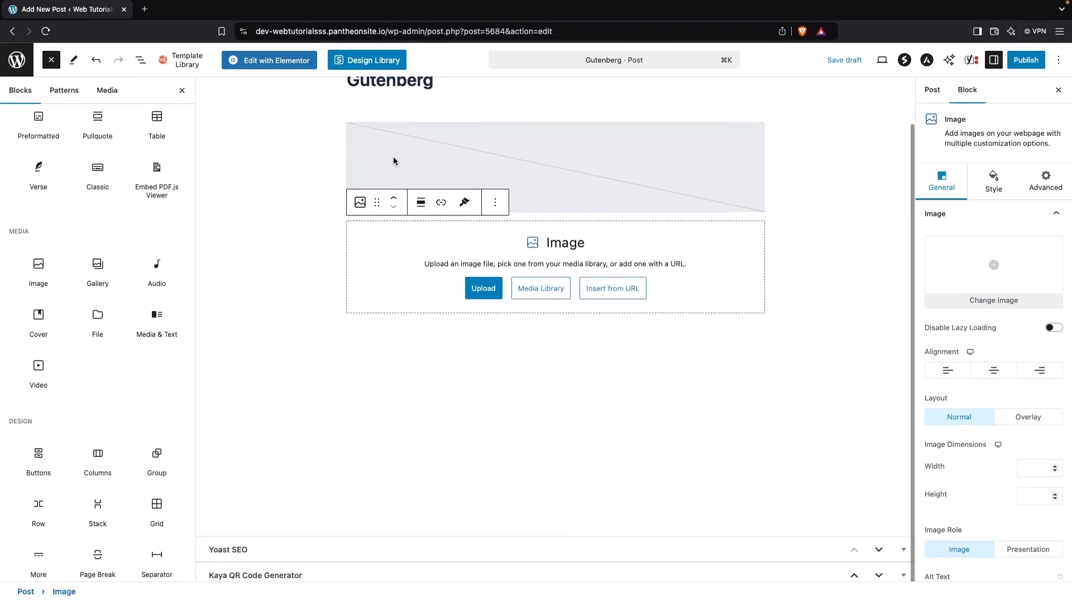
click(360, 202)
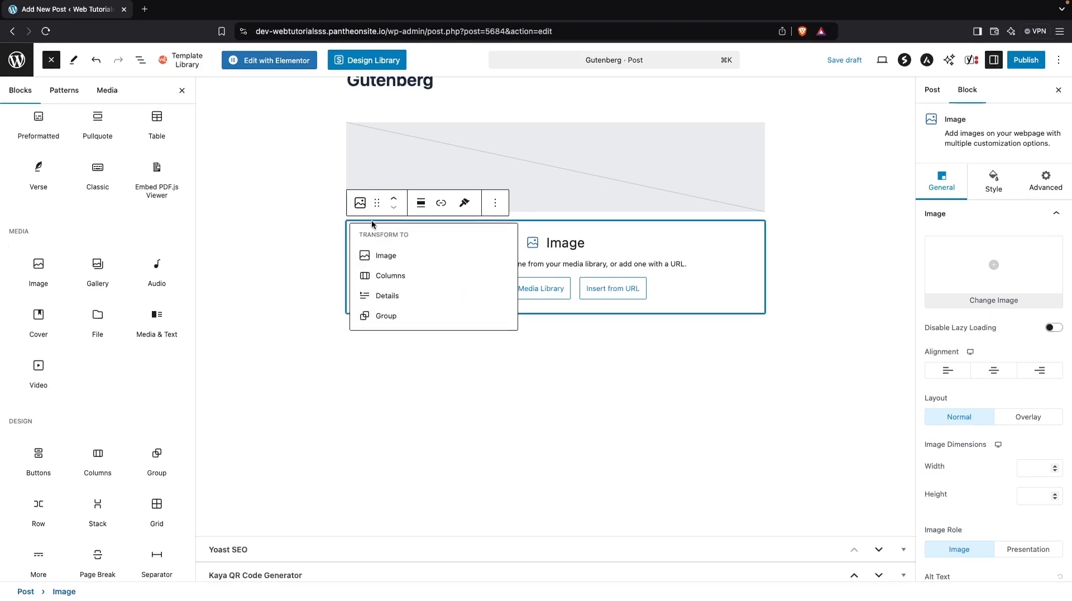
scroll(374, 260, up, 1)
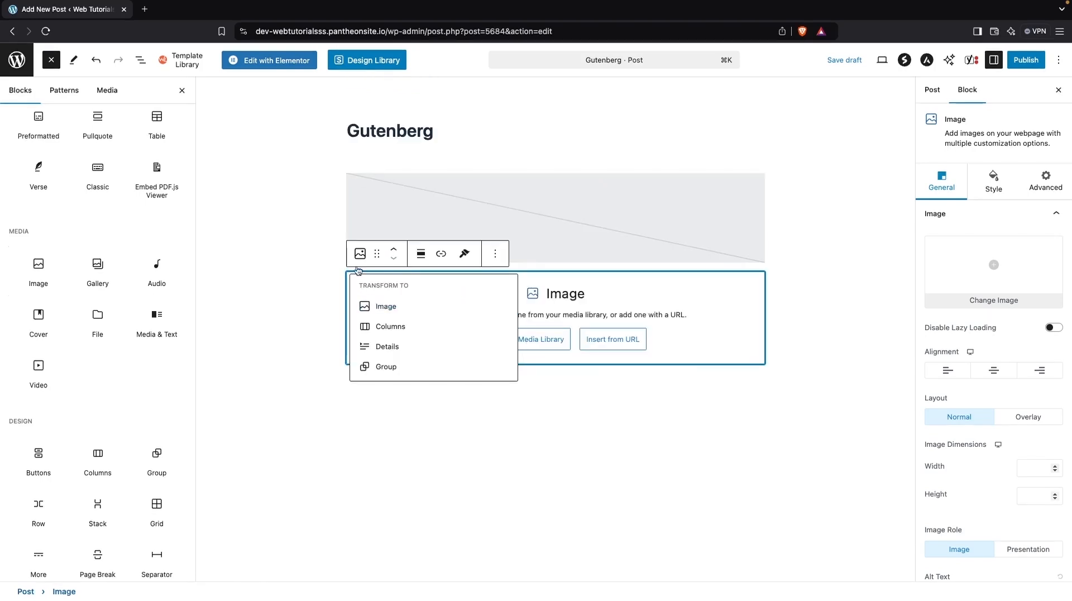
click(495, 254)
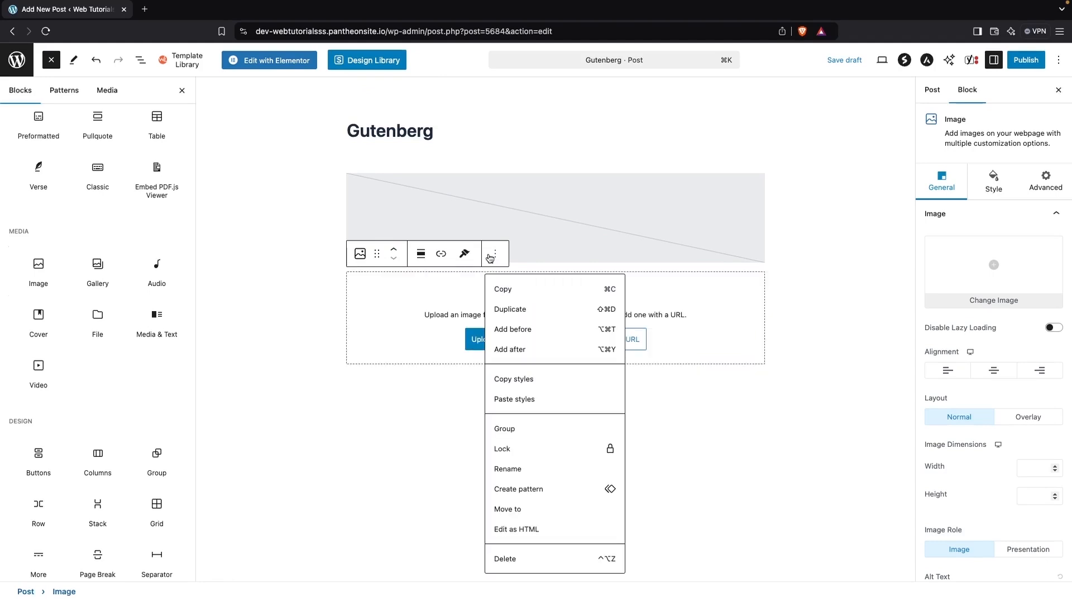
click(512, 558)
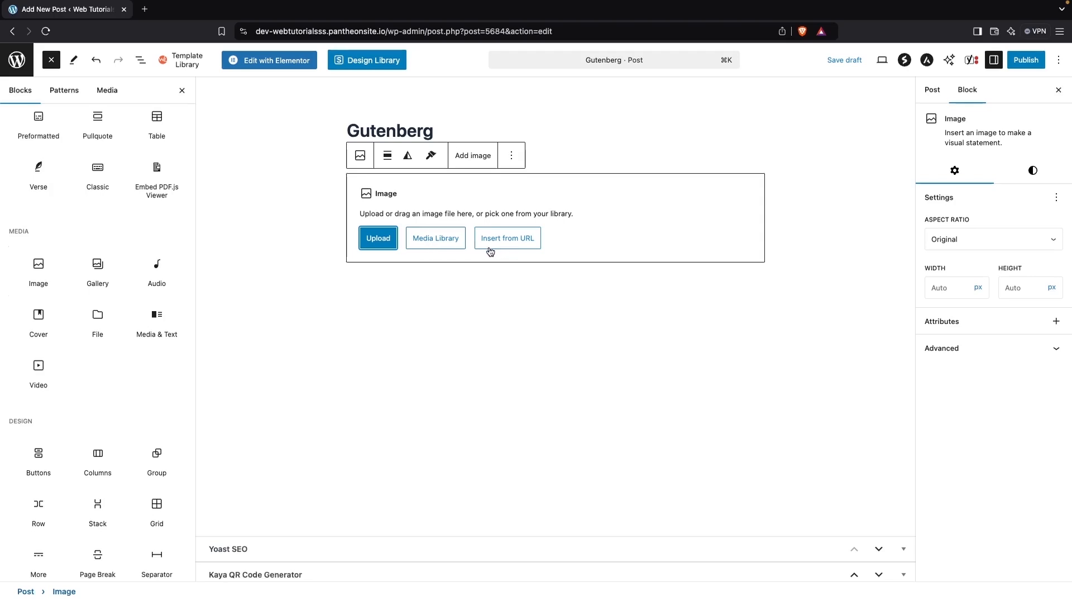
click(435, 238)
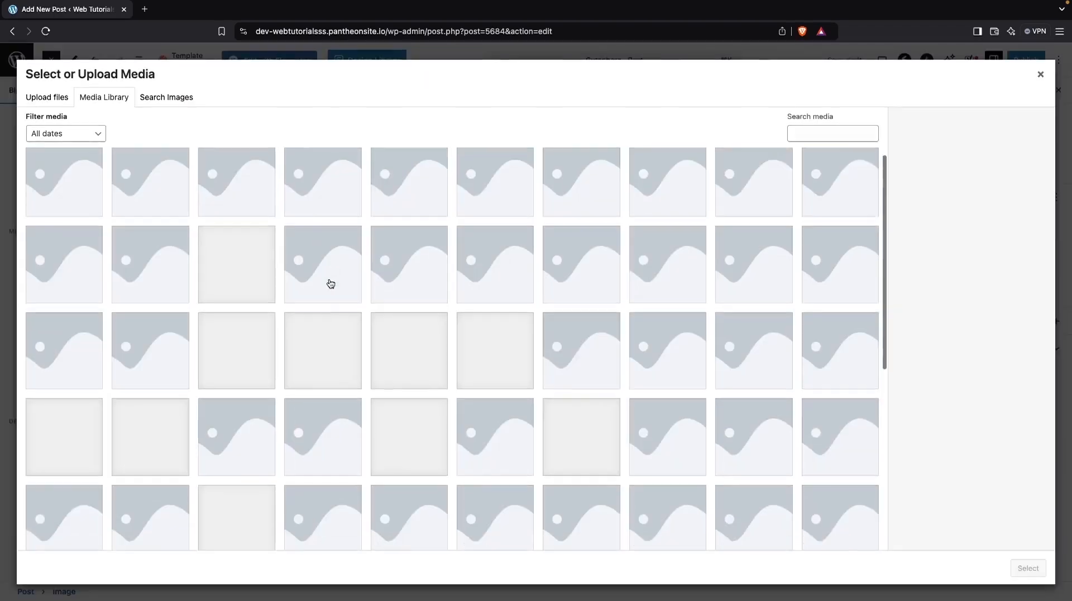
scroll(331, 283, down, 5)
click(440, 536)
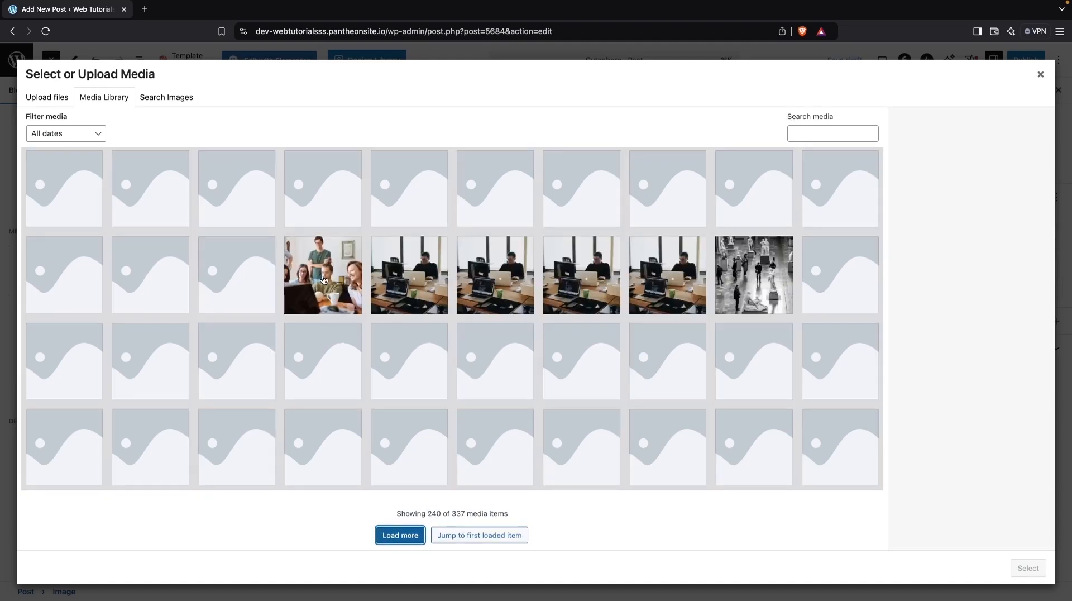
click(323, 280)
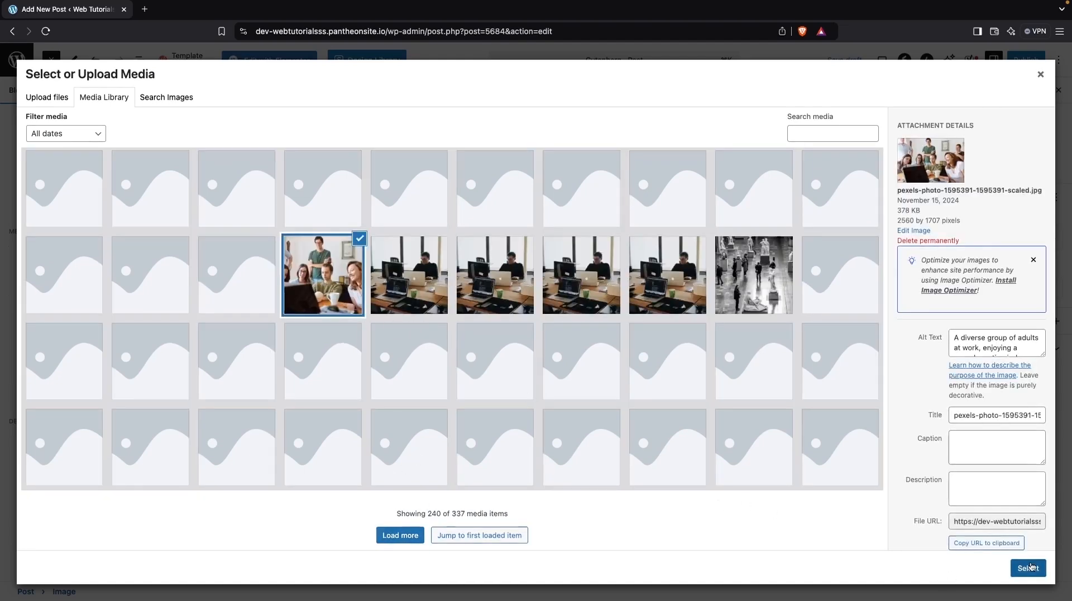
click(1027, 567)
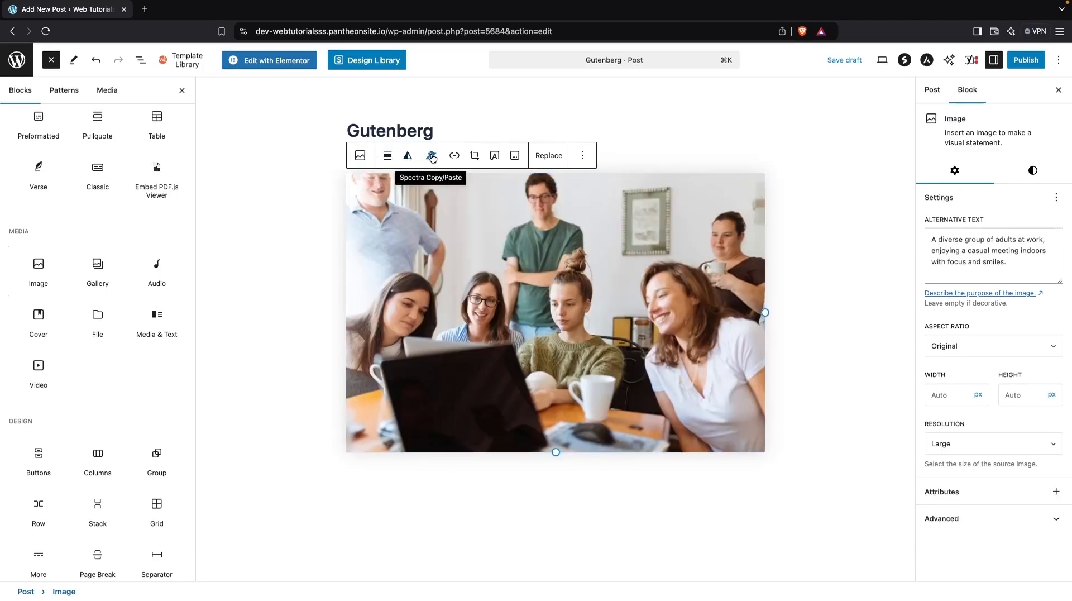
- Add overlay text to the image, turning it into a Cover block, and write "Productive Day" on it
click(495, 157)
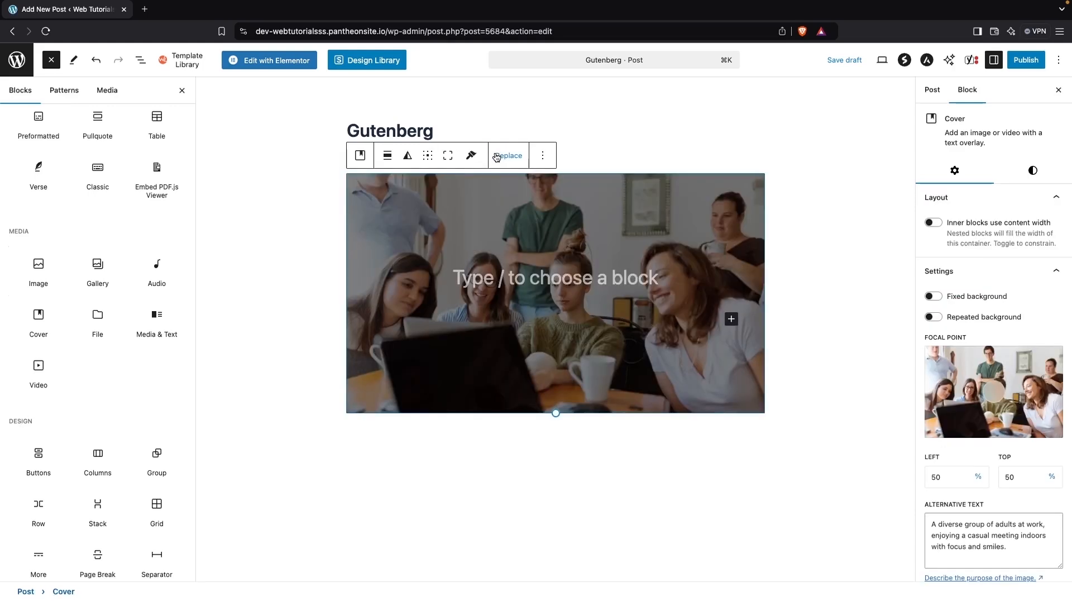
click(519, 276)
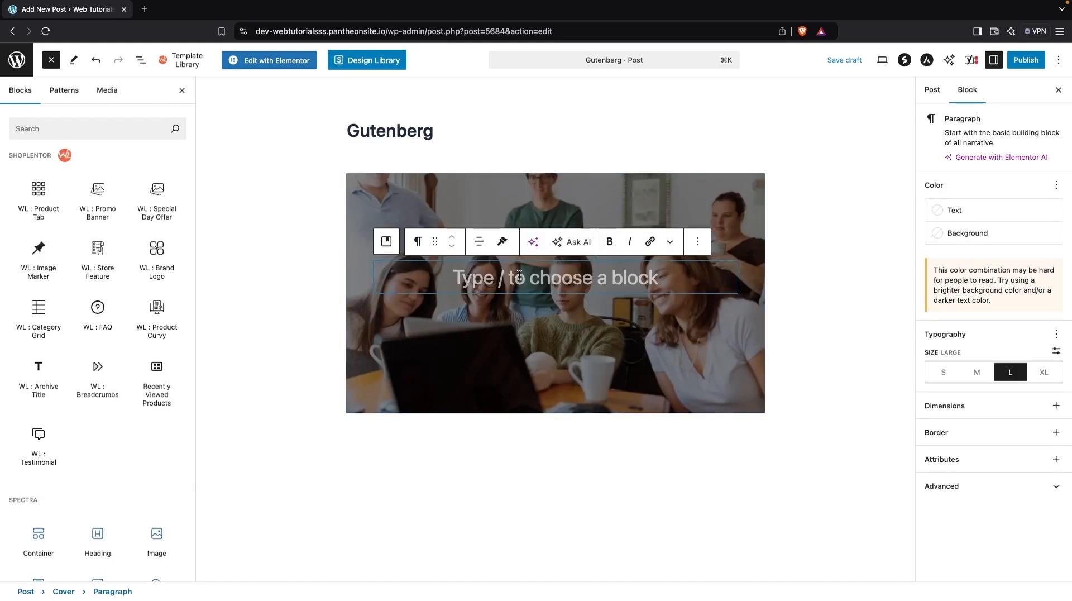
text(P)
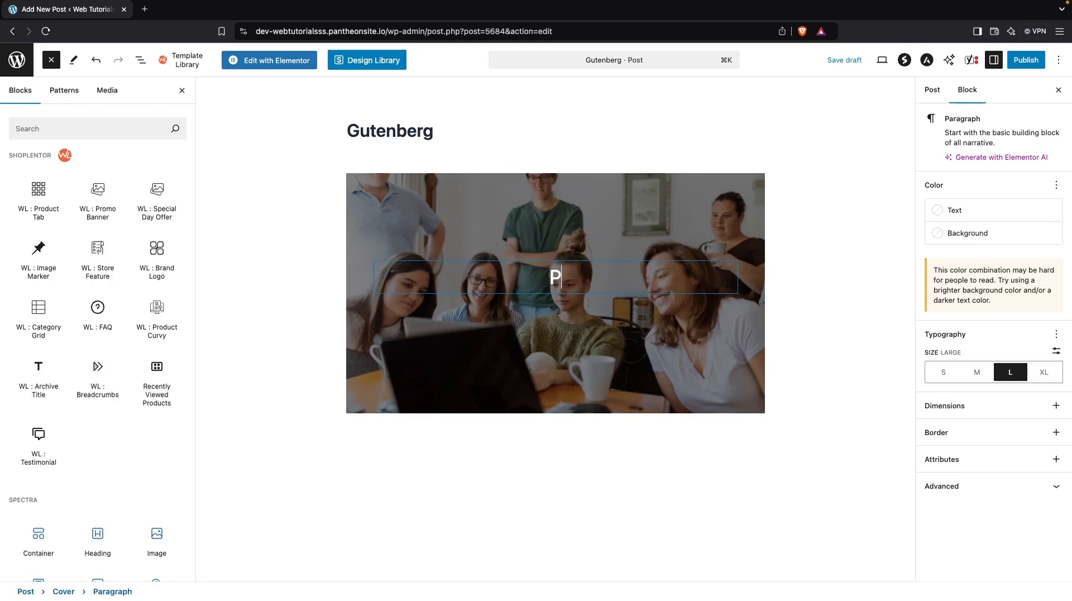
text(roductive P)
key(BackSpace)
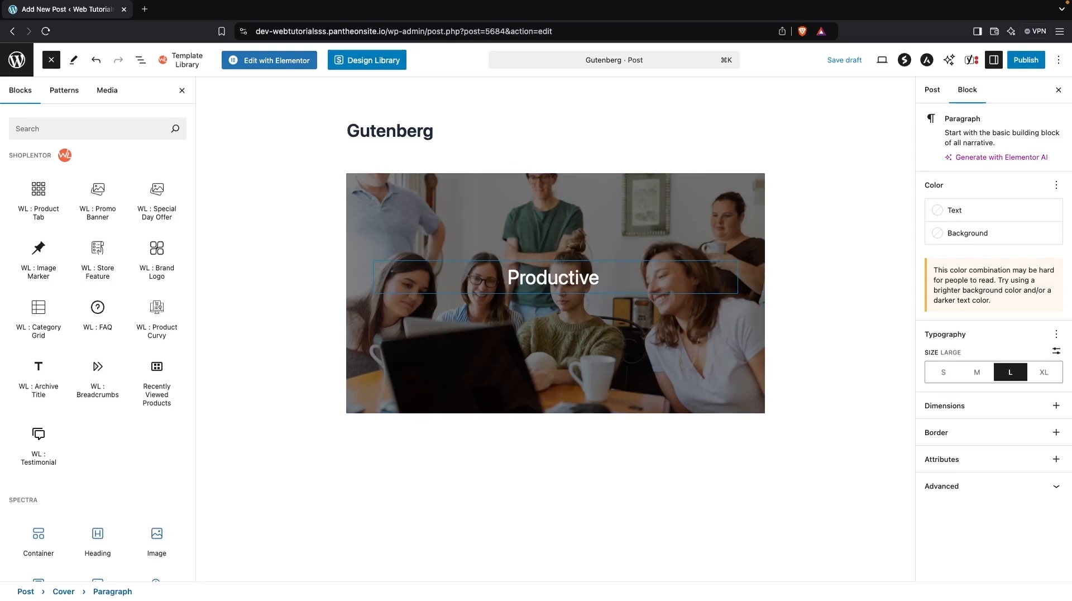
text(Day)
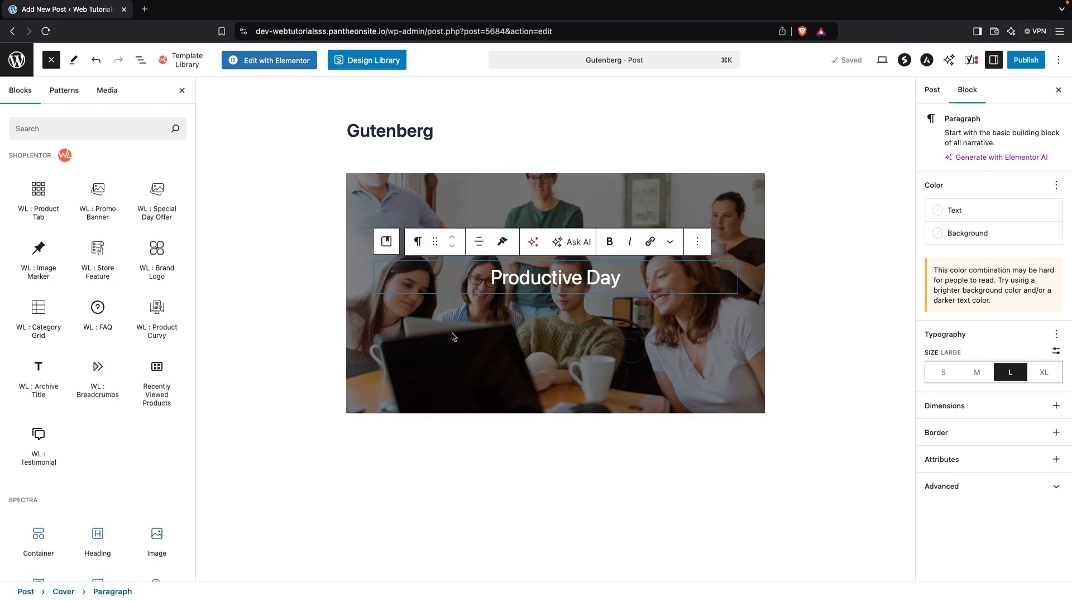
- Align the "Productive Day" overlay text left, and set it back to center alignment
click(453, 336)
click(551, 277)
click(481, 251)
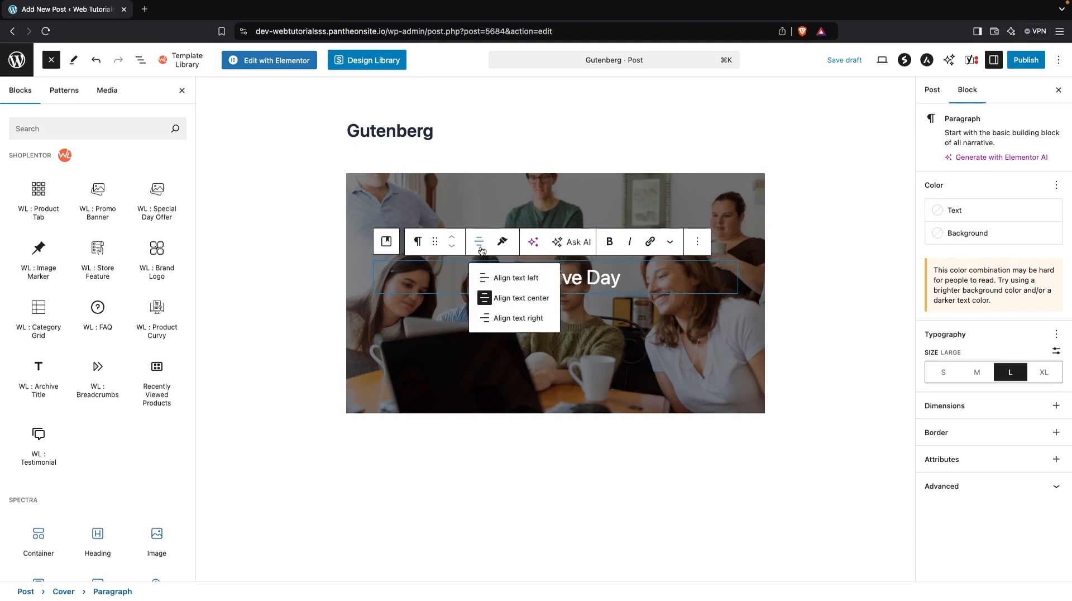
click(517, 281)
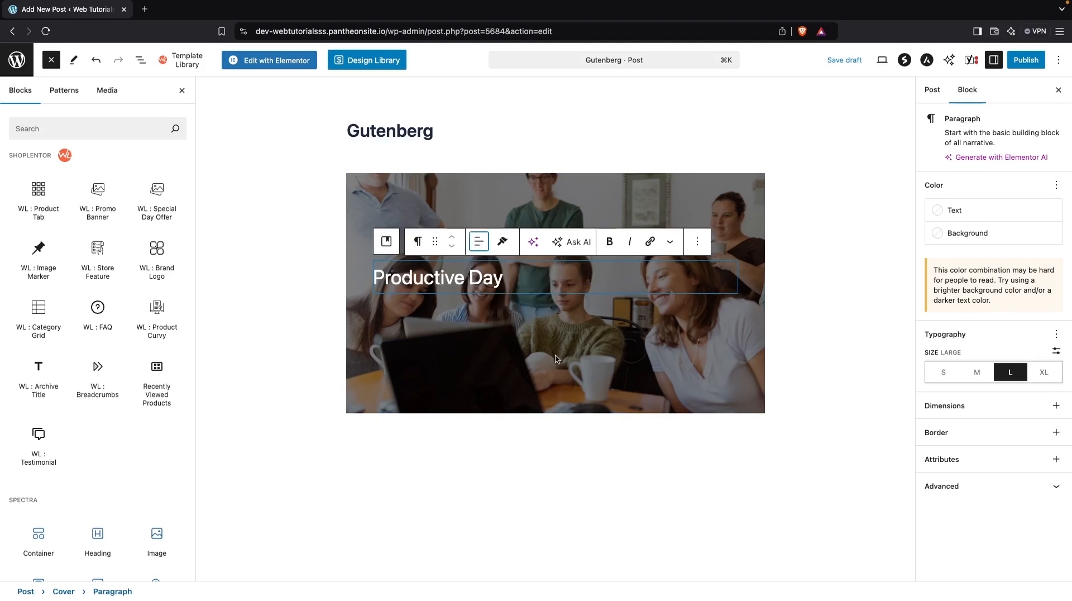
click(478, 241)
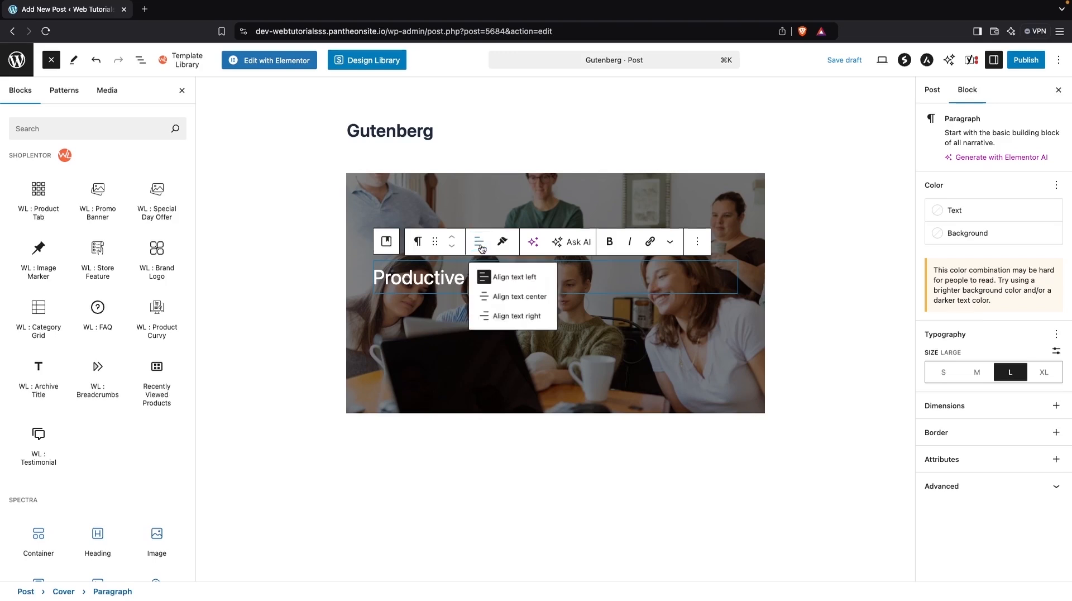
click(549, 300)
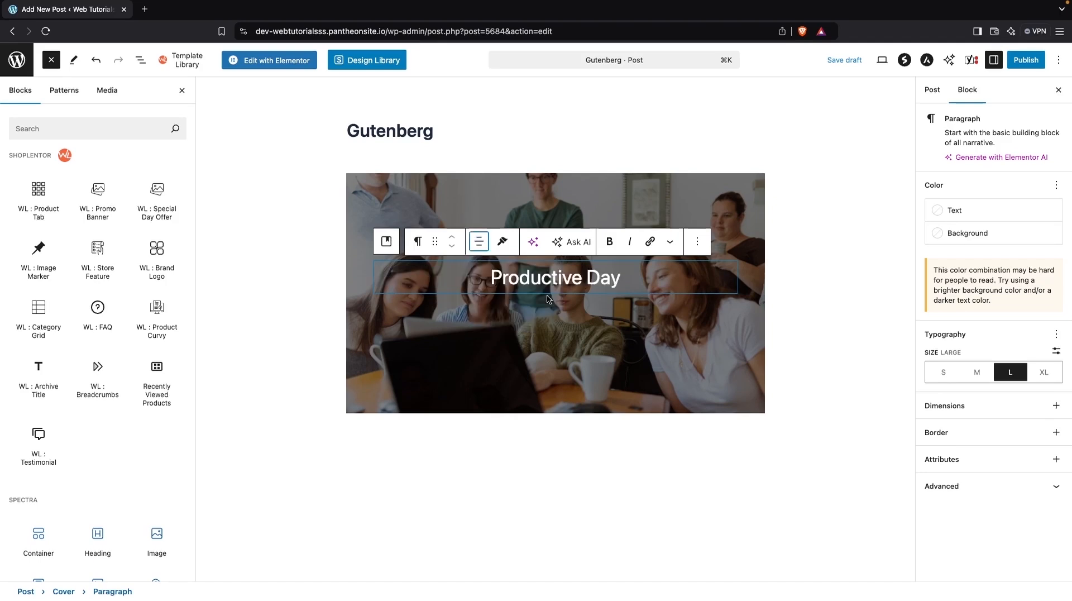
click(505, 336)
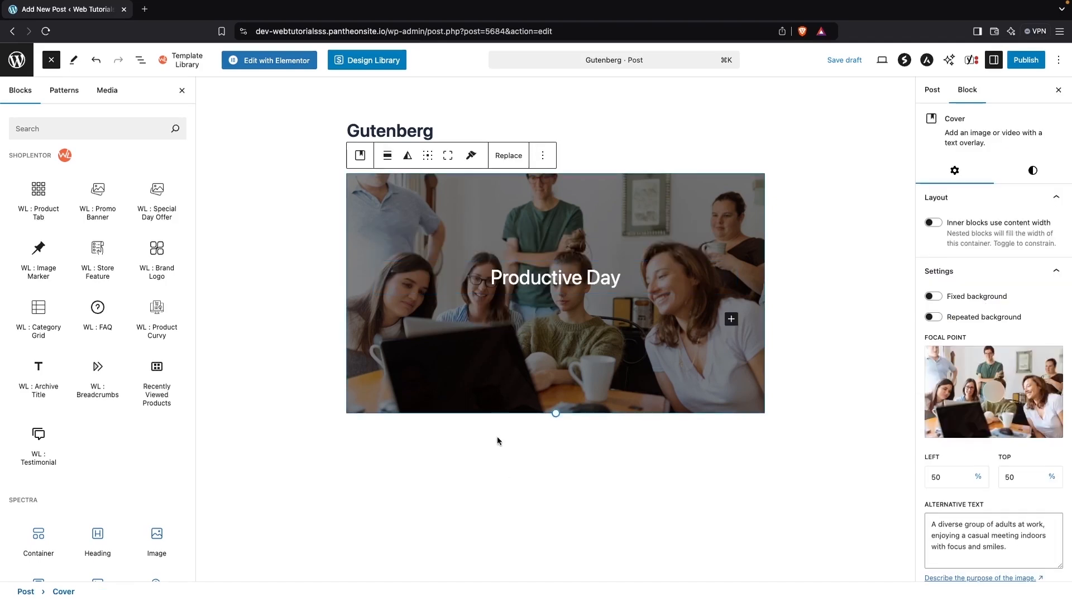
- Search the block library for "para" and add a paragraph reading "Hello World" below the cover image
click(495, 455)
click(100, 134)
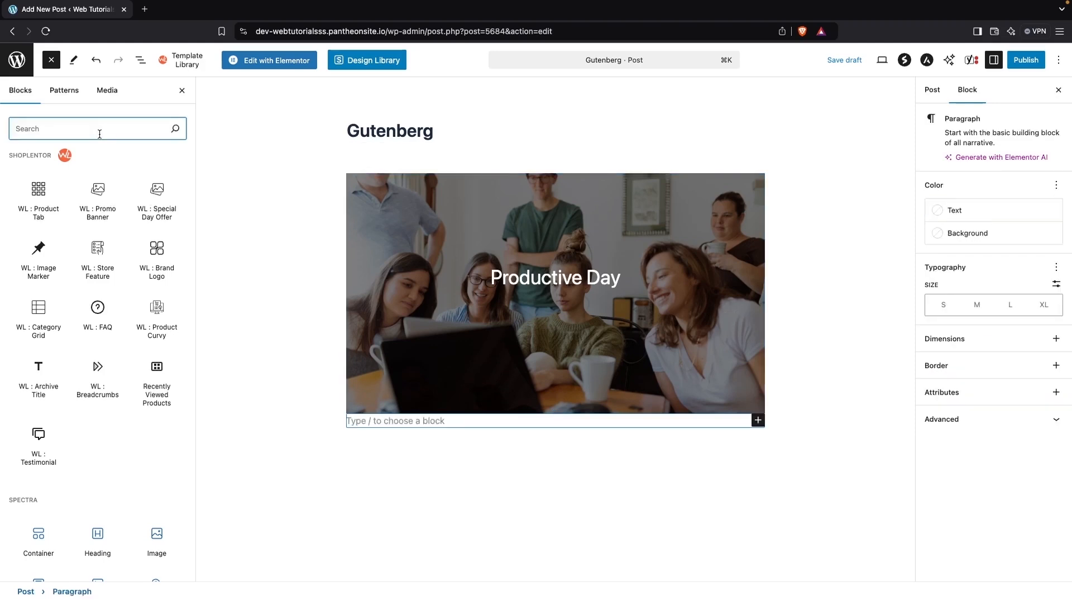
text(para)
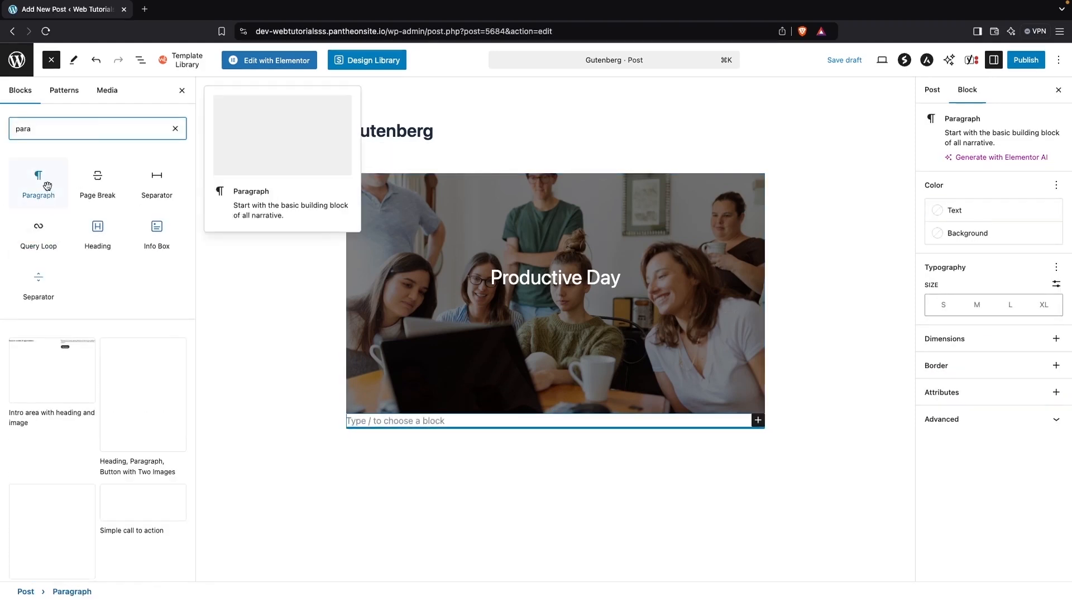
click(47, 186)
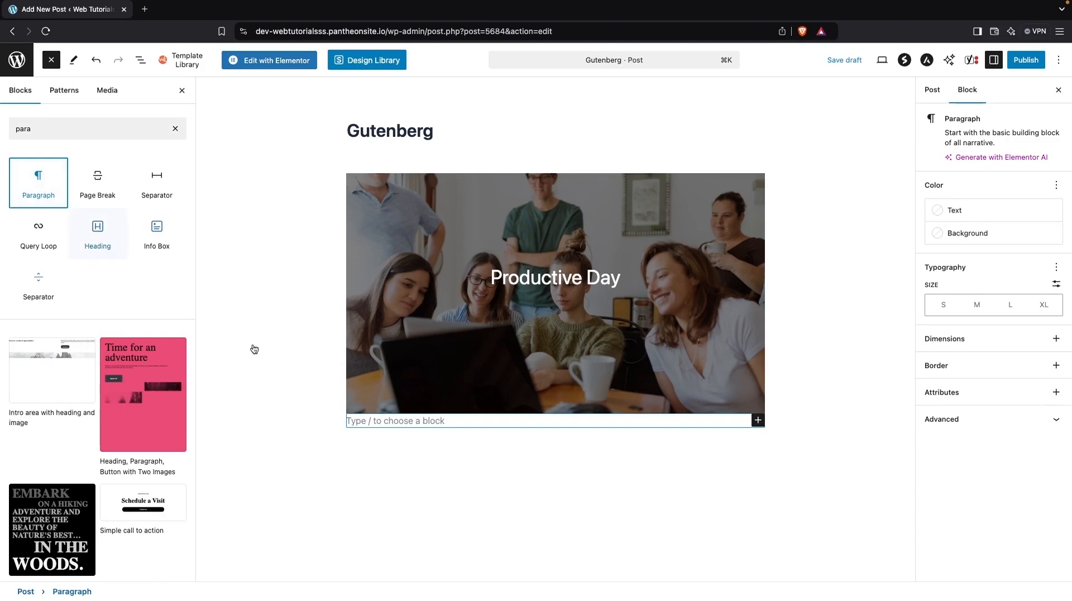
click(398, 426)
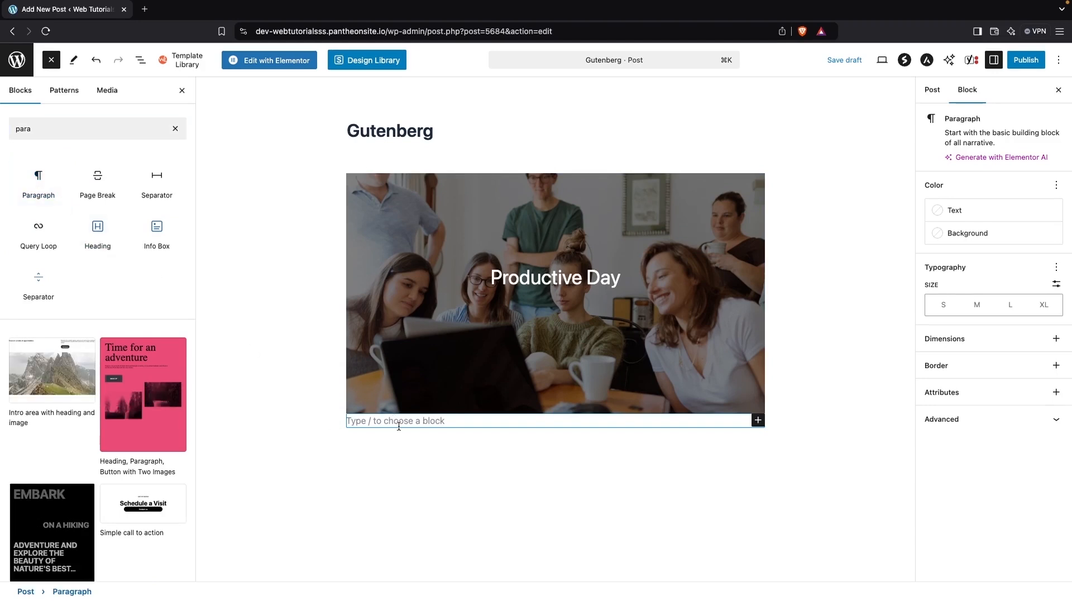
text(Hello f)
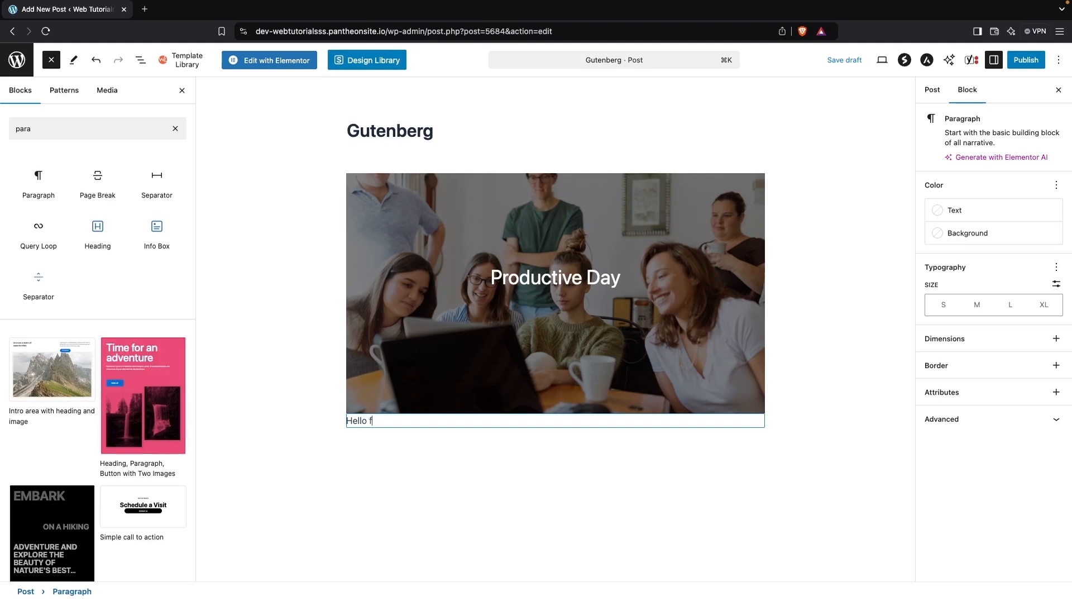
key(BackSpace)
text(World)
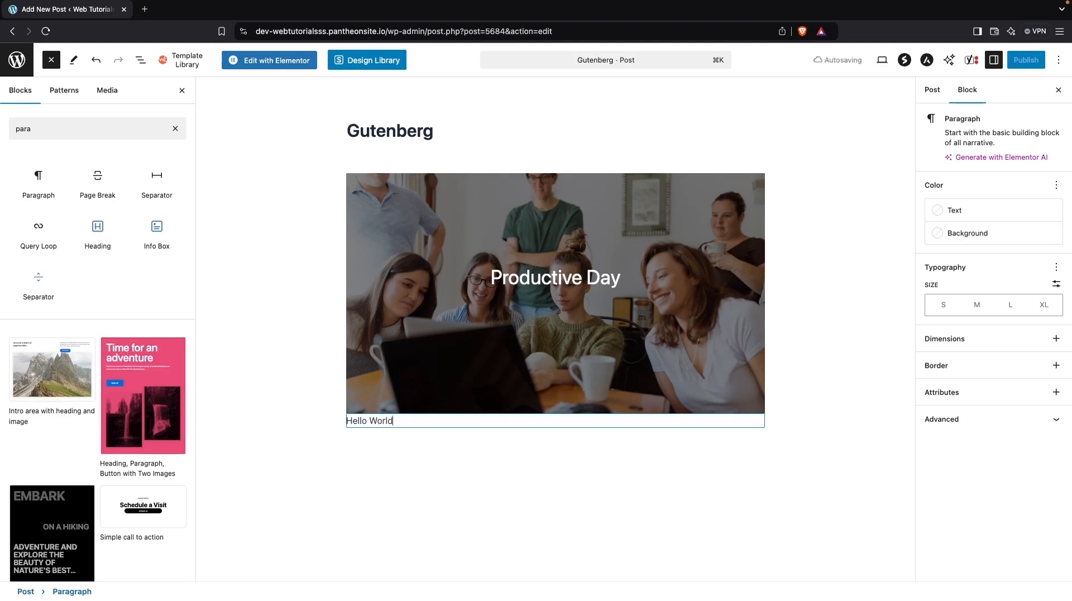
- Search the block library for "head" and insert the standard Heading block below the "Hello World" paragraph
mouse_move(149, 192)
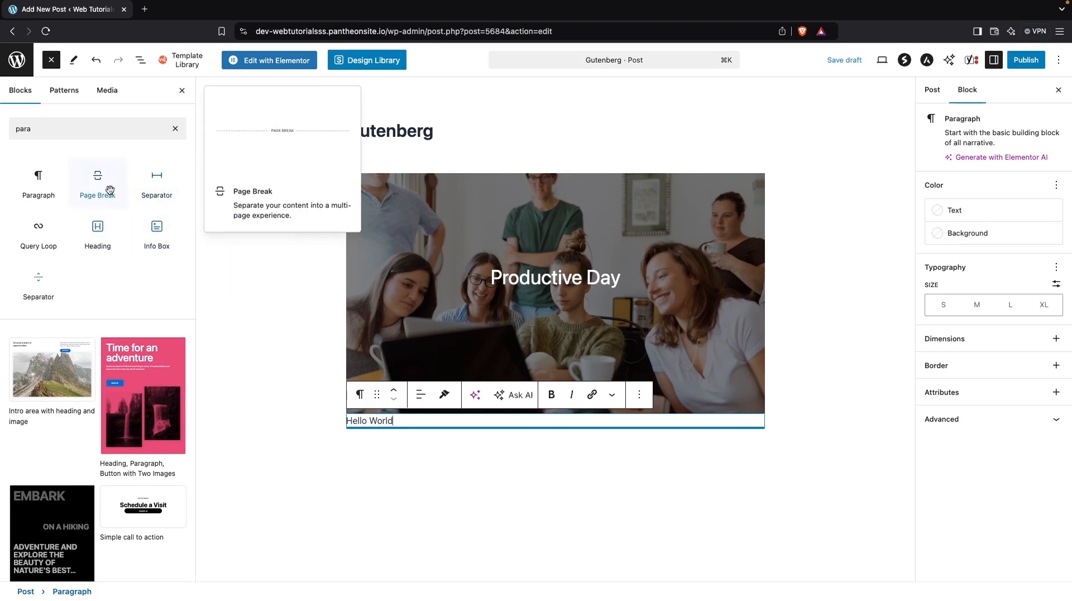
click(86, 128)
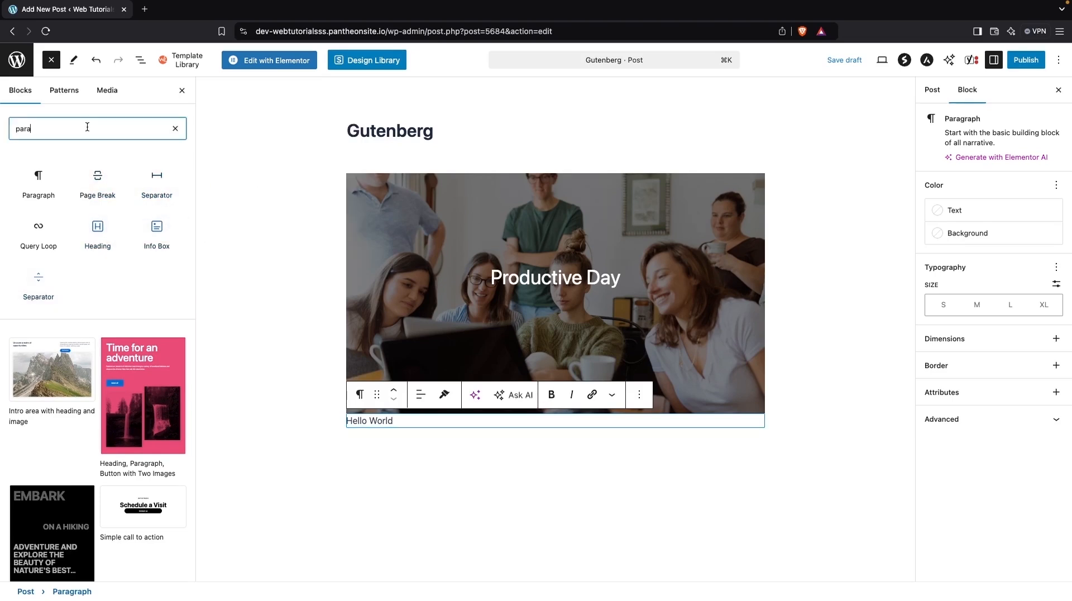
key(super+a)
key(BackSpace)
text(h)
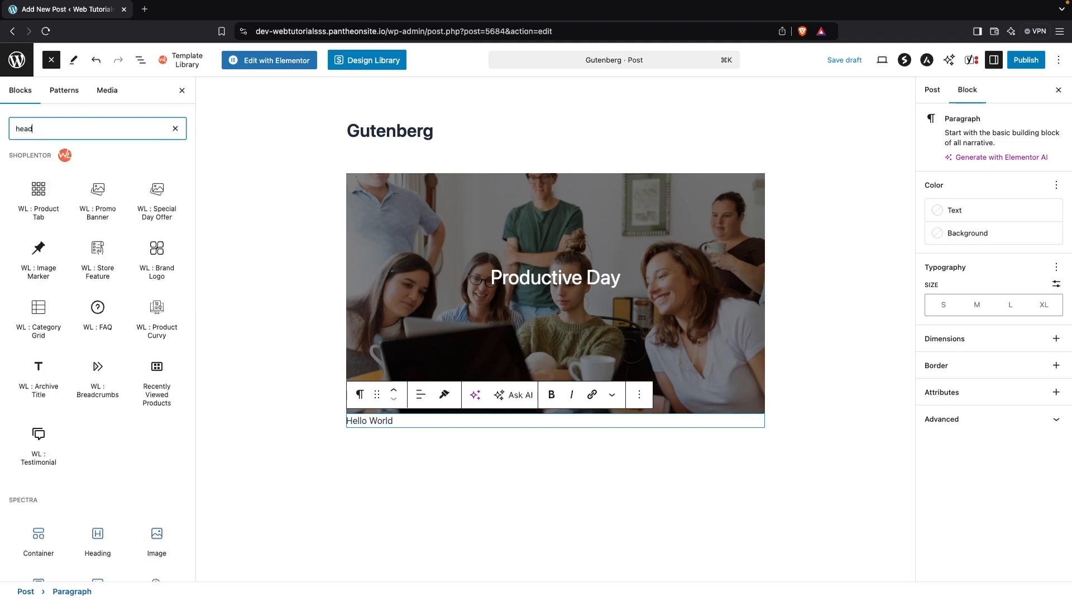
text(ead)
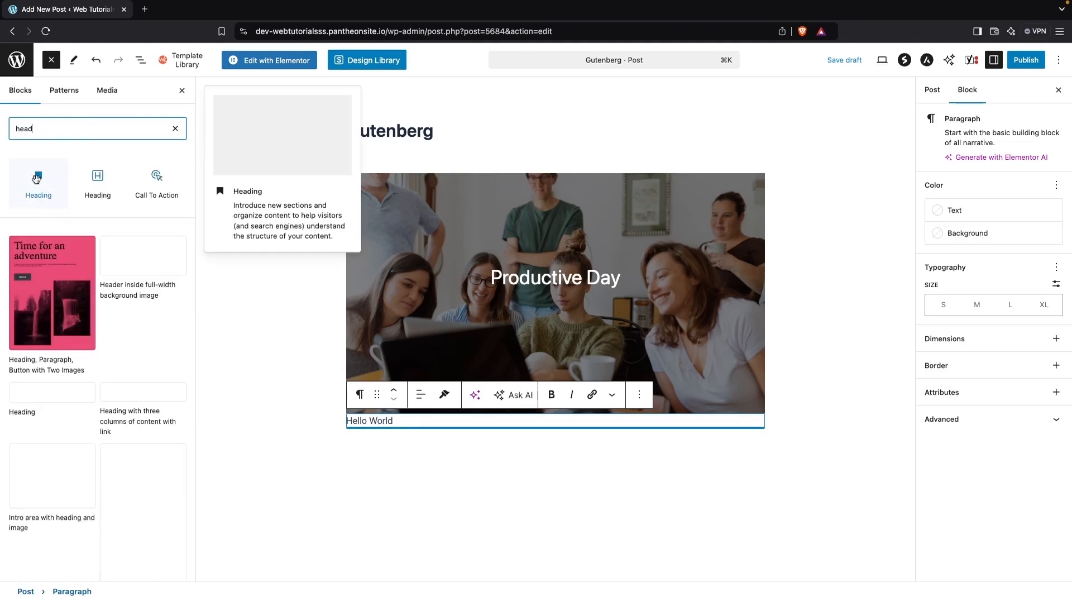
click(36, 178)
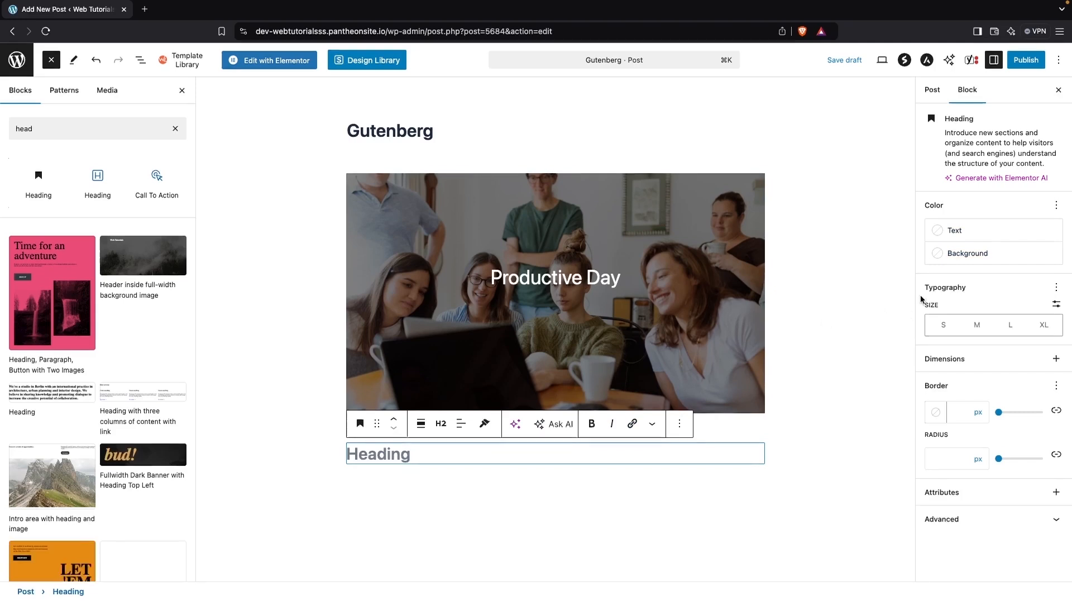
- Set the heading's text color to Vivid red and its background to Theme Color 8
click(956, 231)
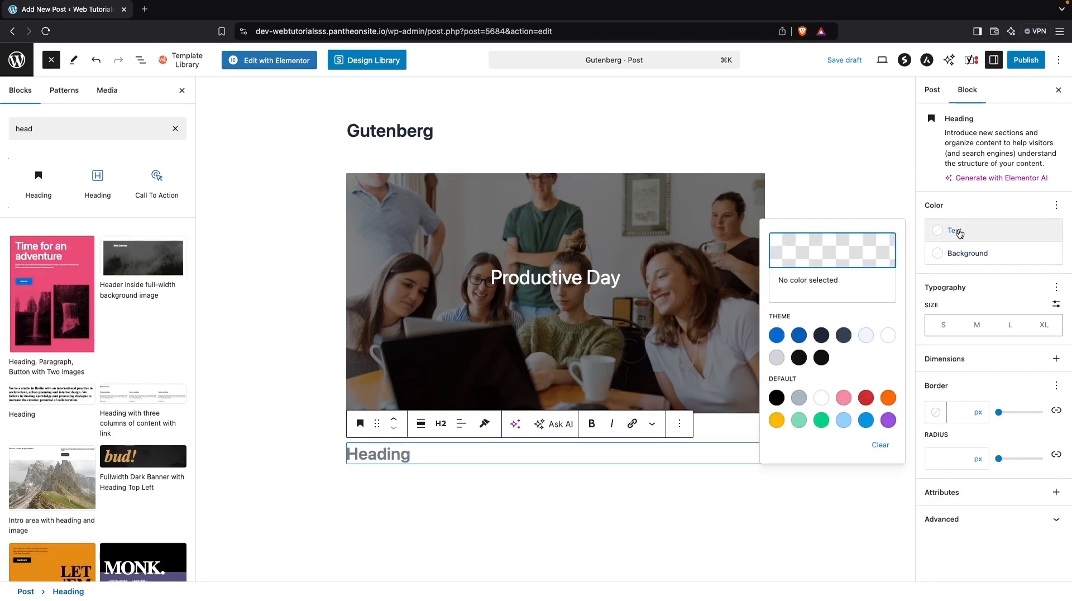
click(866, 398)
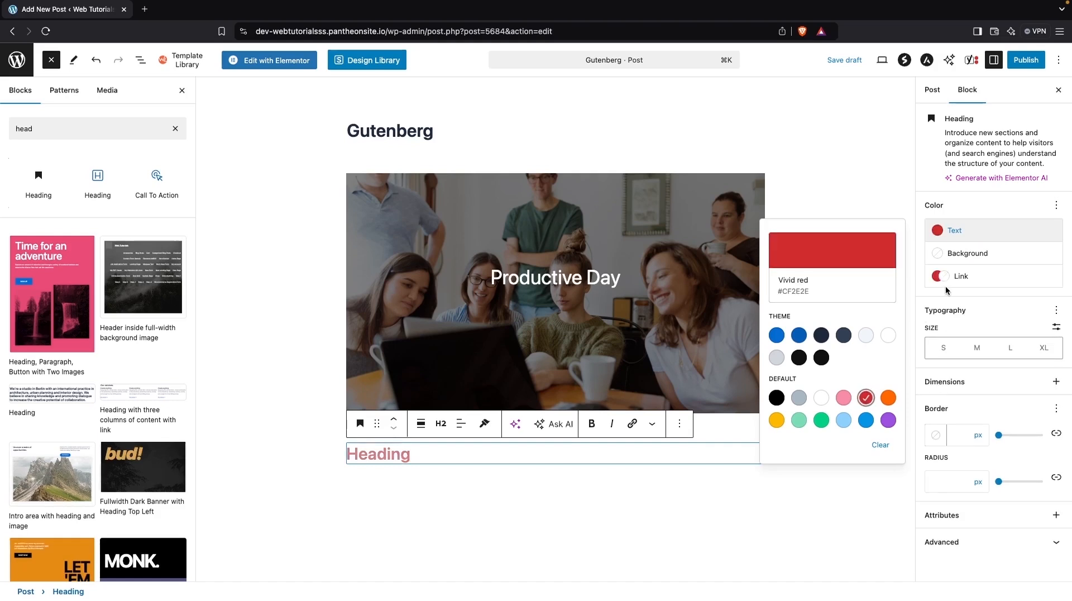
click(973, 254)
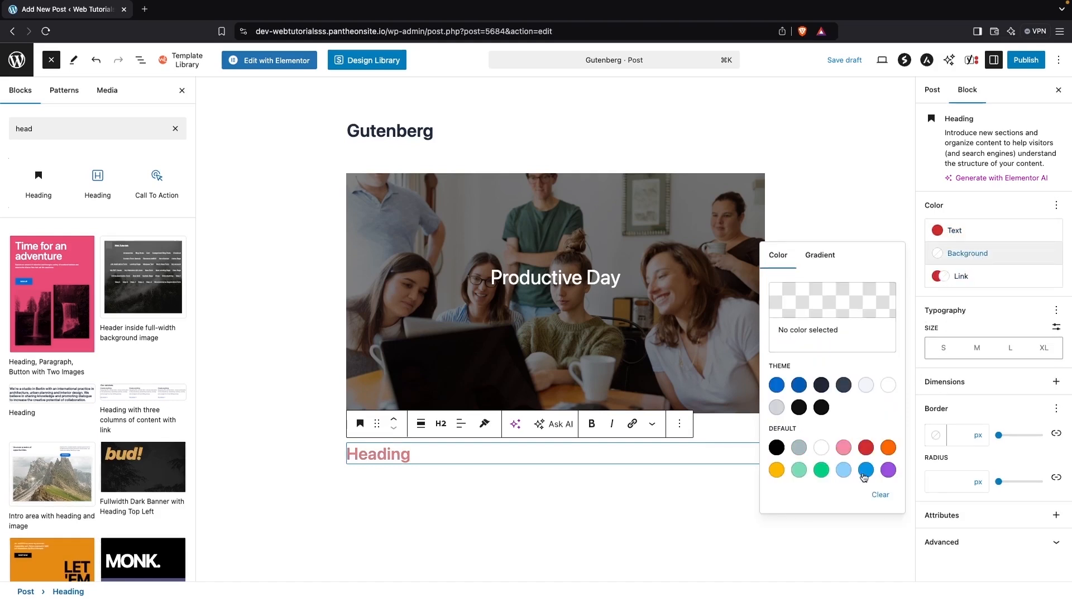
click(866, 384)
click(820, 408)
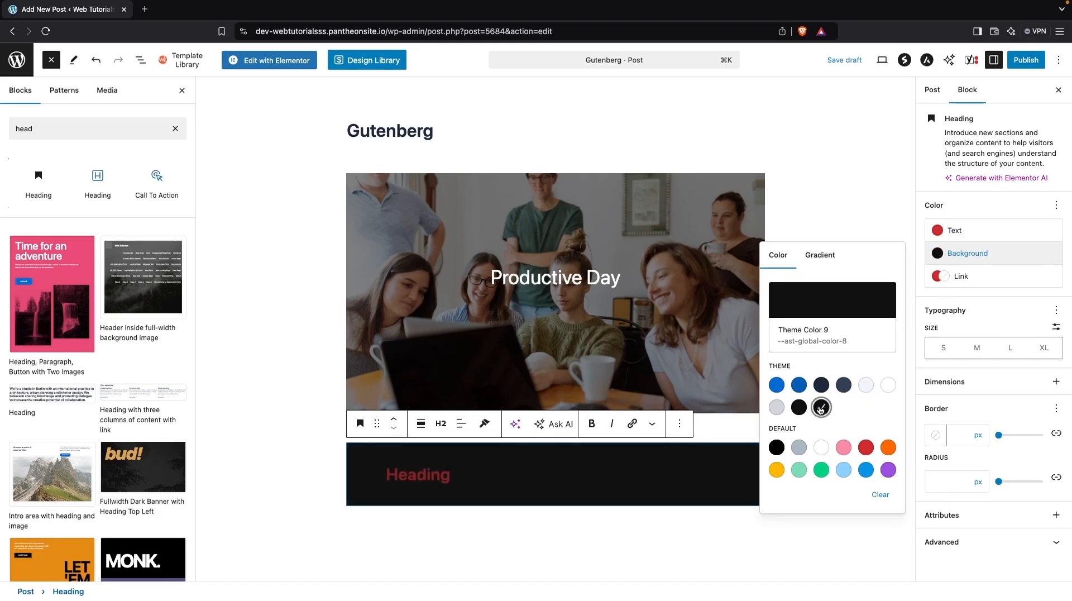
click(800, 408)
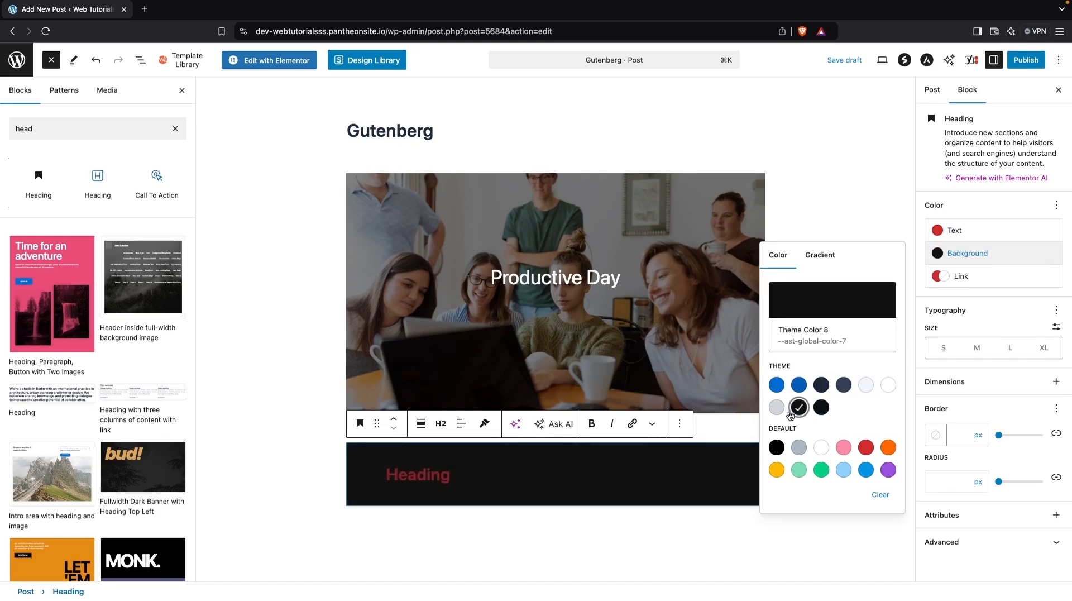
- Try Pale pink as the heading's text color, and switch it to Theme Color 5
click(799, 408)
click(799, 408)
click(820, 408)
click(954, 233)
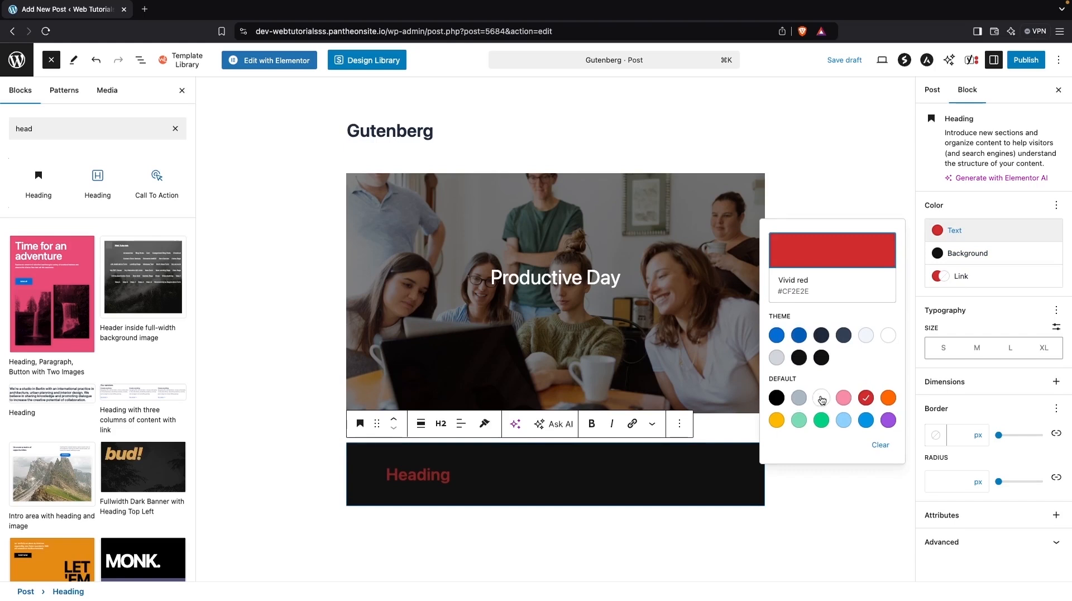
click(842, 398)
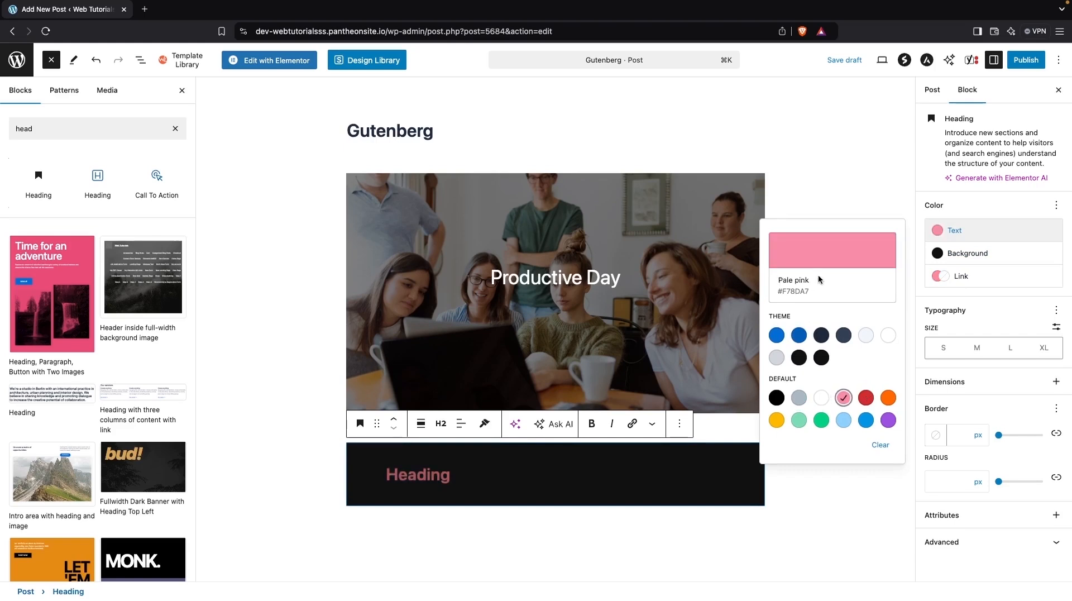
click(869, 341)
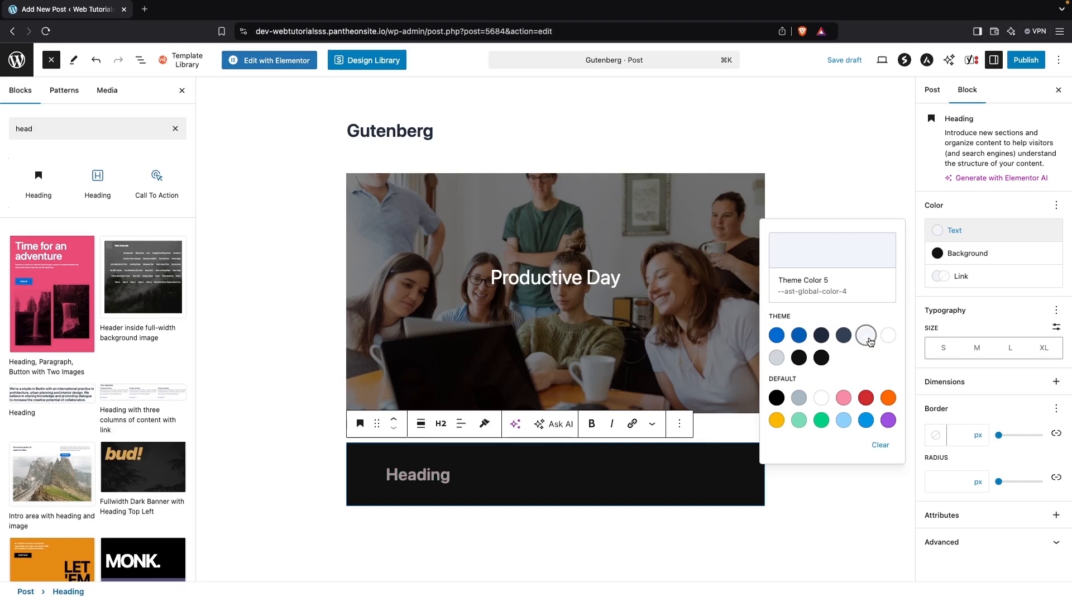
- Clear the heading's text color and reapply Theme Color 5
click(963, 232)
click(962, 232)
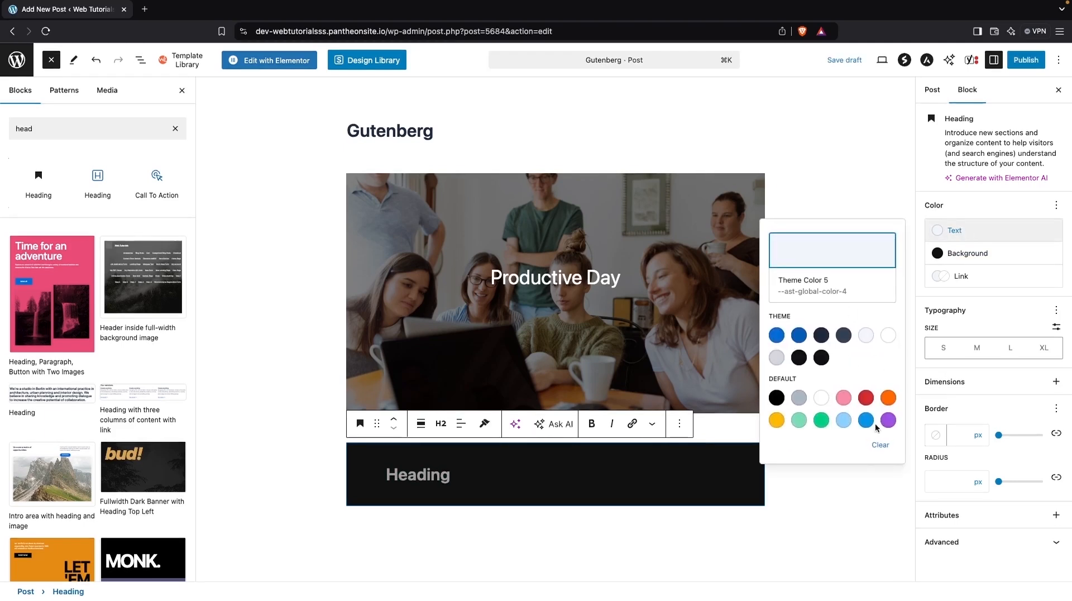
click(876, 445)
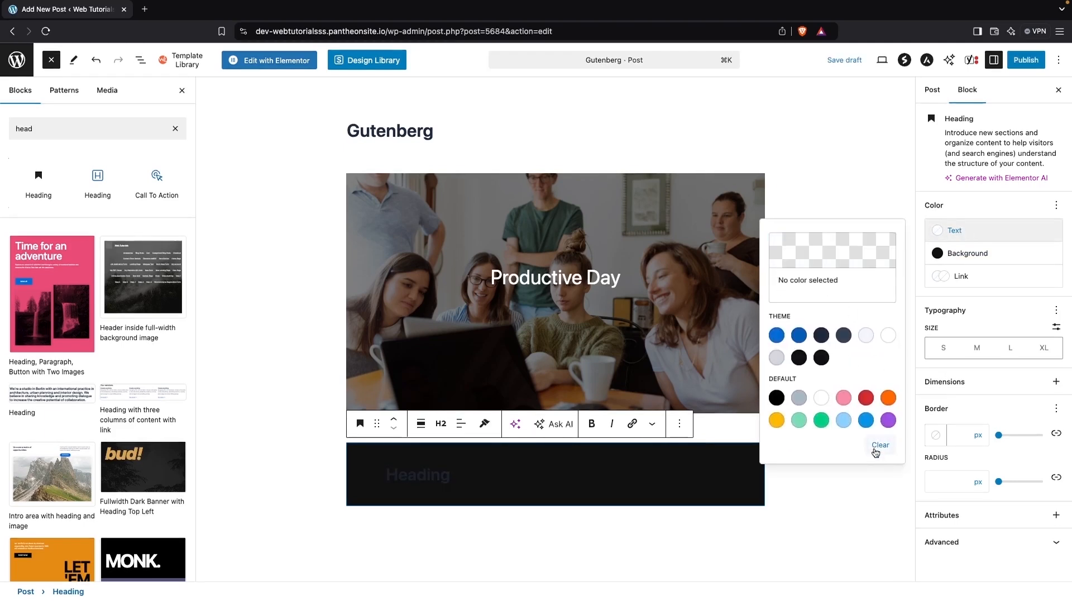
click(865, 334)
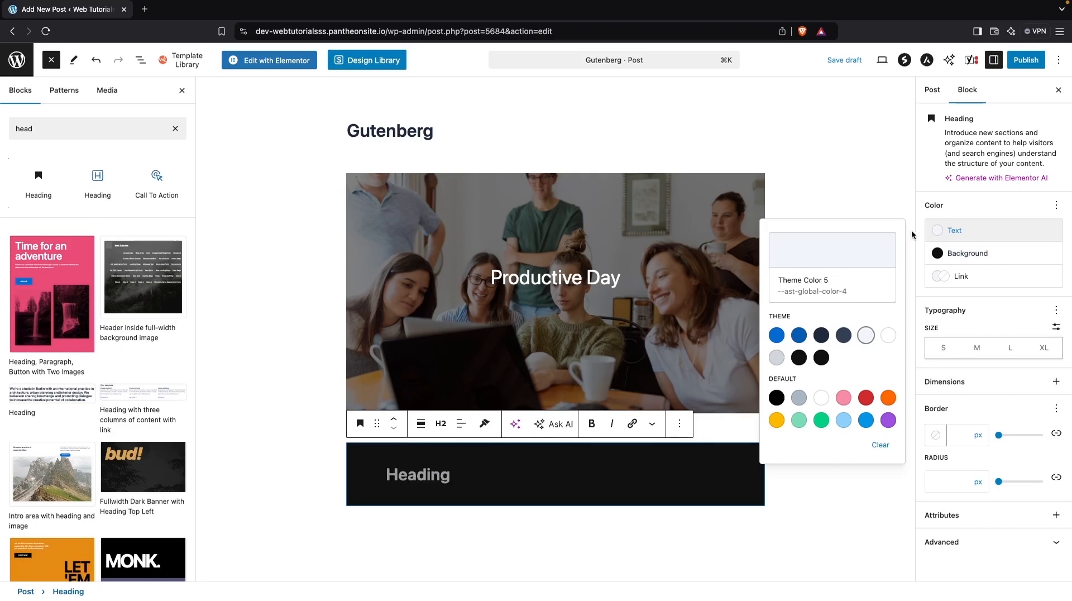
- Review the heading's color reset options and set its border radius to 100 px
click(1052, 205)
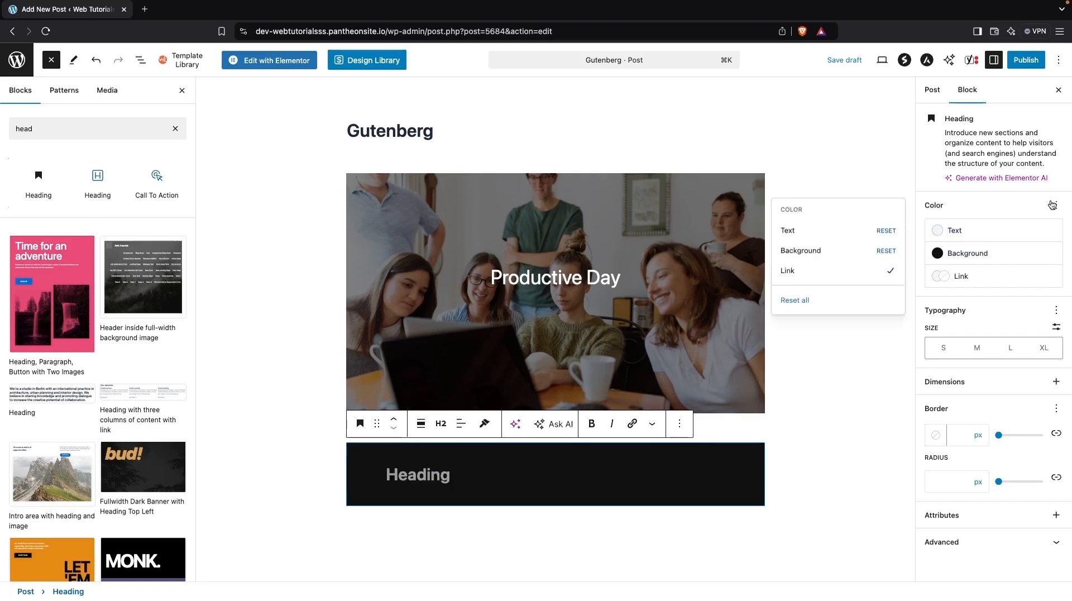
click(1052, 204)
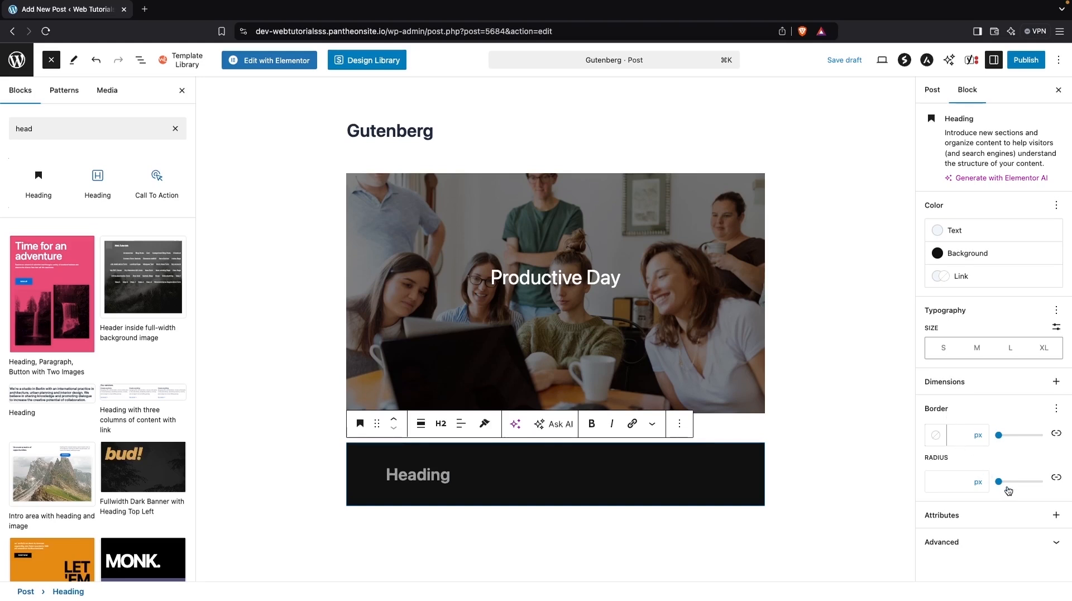
drag(1003, 487, 1050, 477)
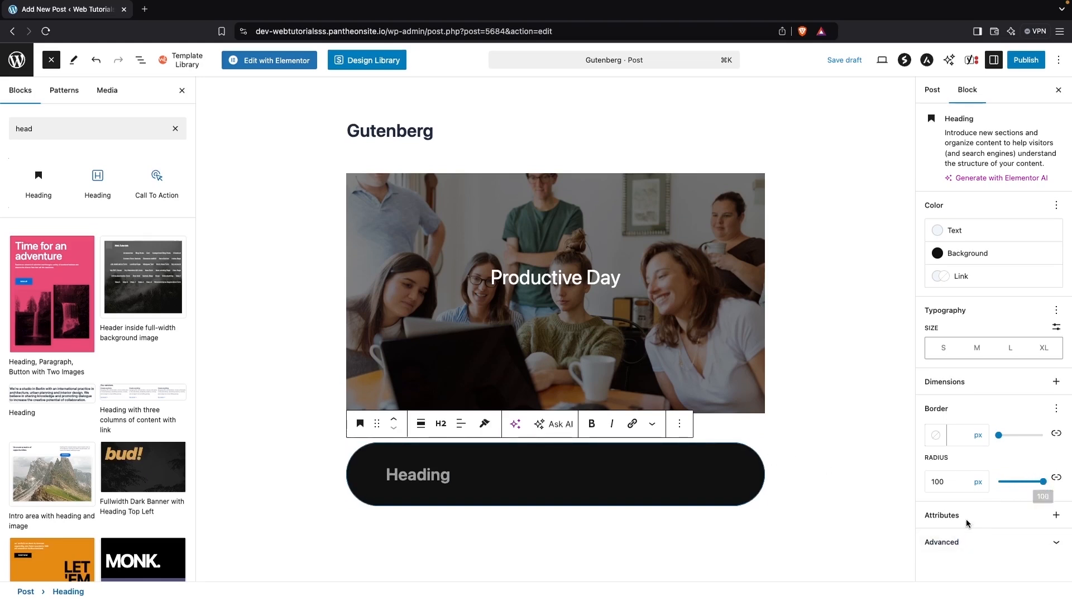
- Examine the heading's attributes, its advanced HTML anchor and CSS class settings, and its padding and margin options
click(1055, 515)
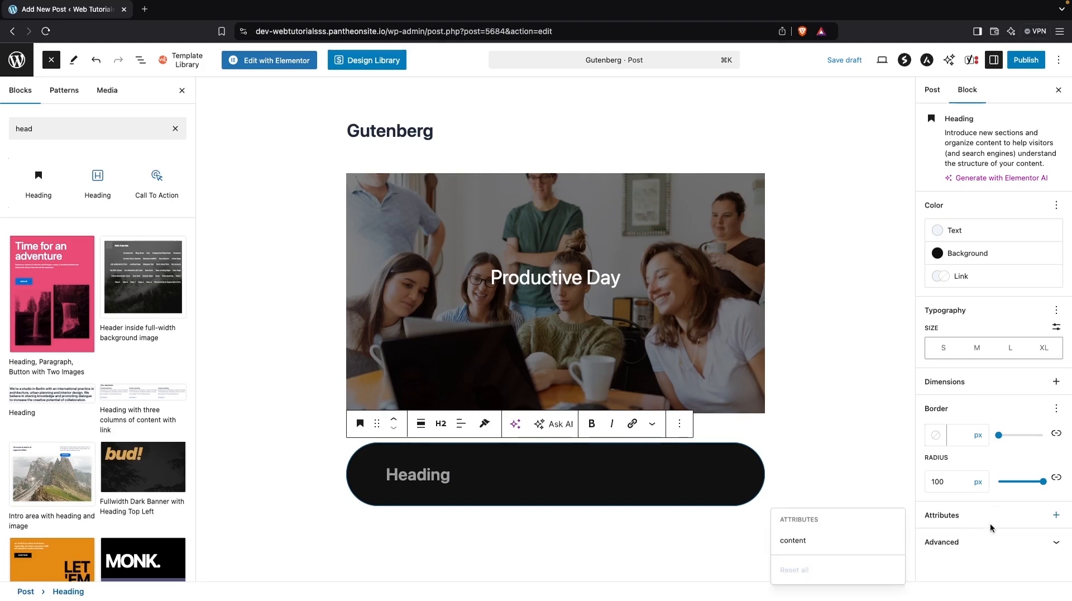
click(1022, 547)
scroll(1025, 547, up, 2)
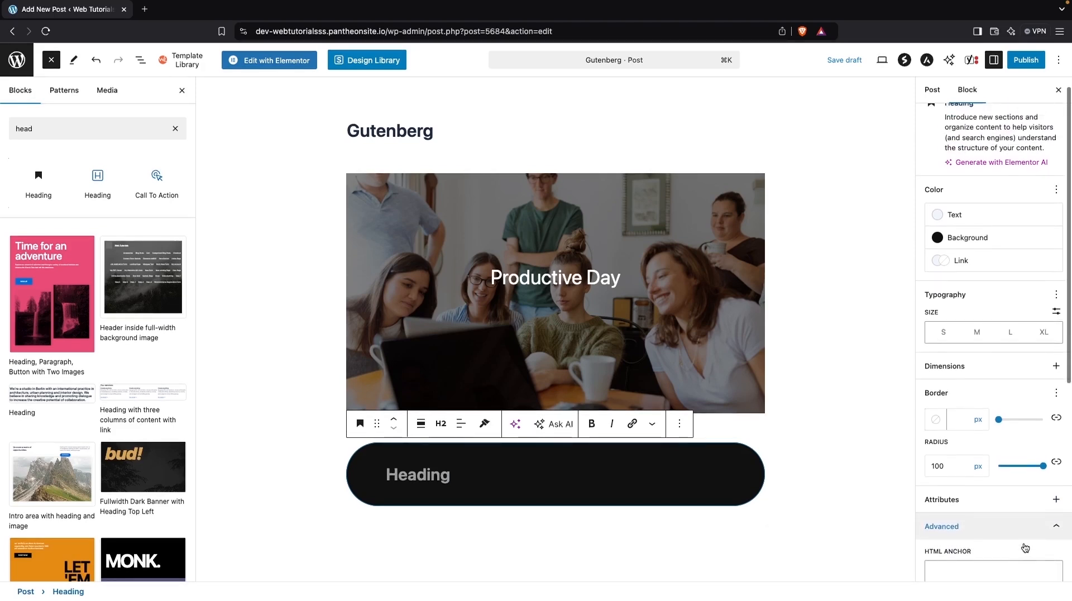
scroll(1025, 547, down, 4)
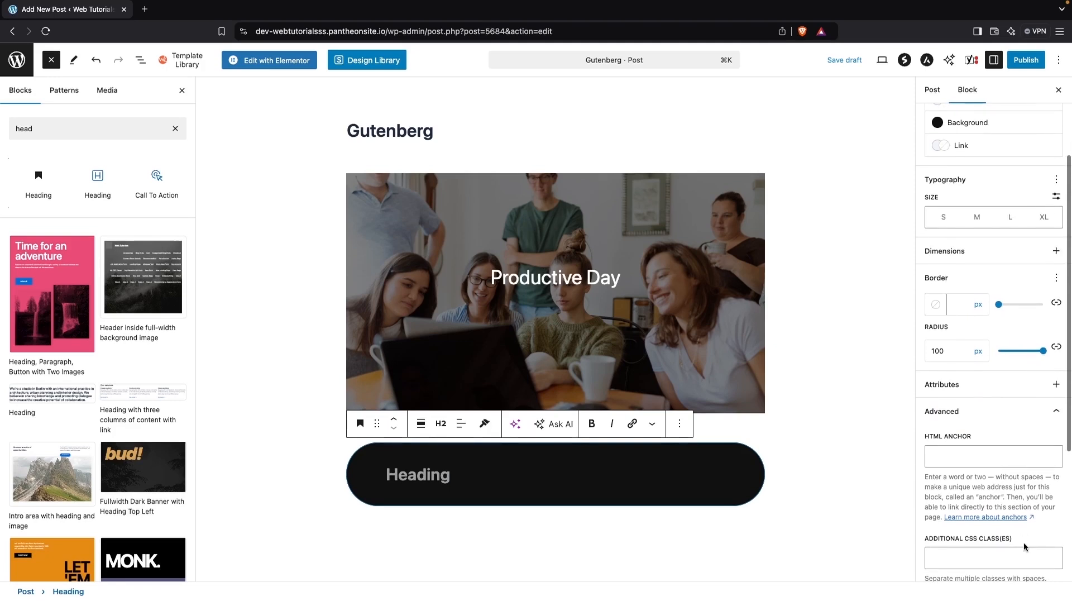
scroll(1023, 545, down, 2)
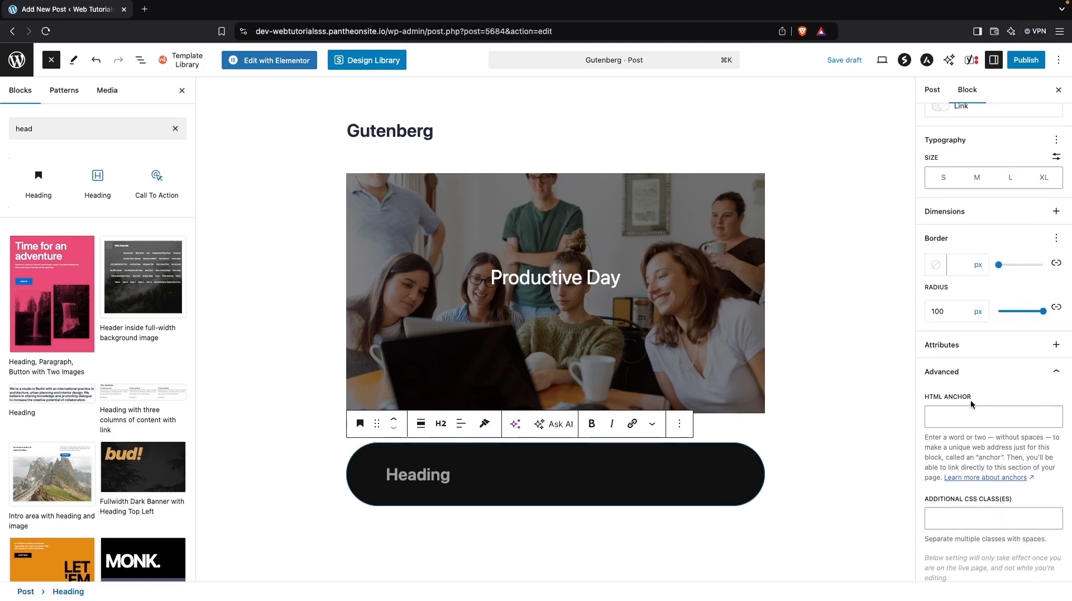
scroll(970, 400, up, 5)
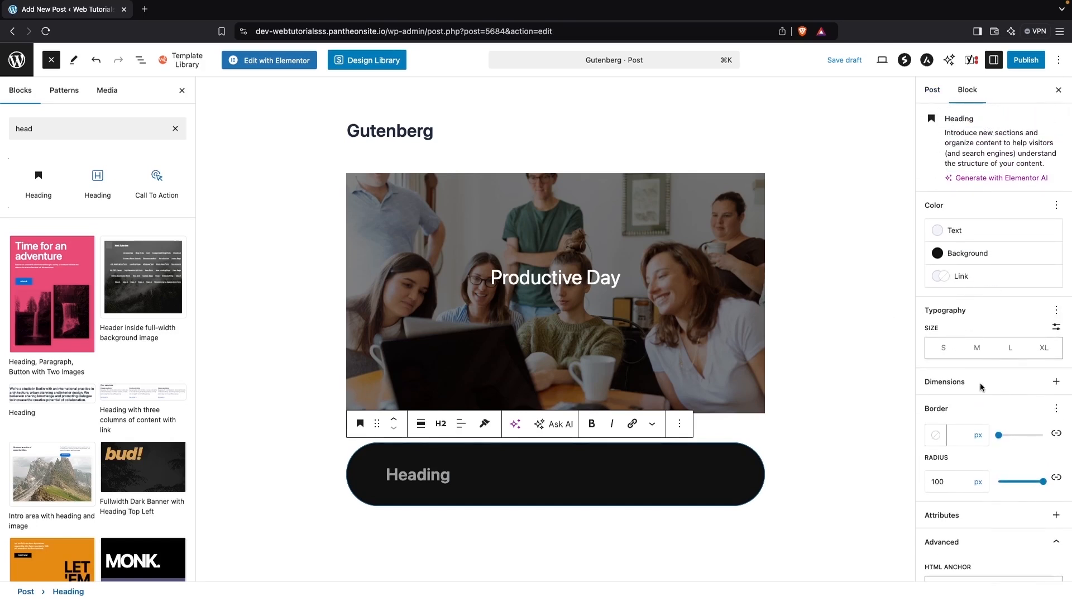
click(1055, 381)
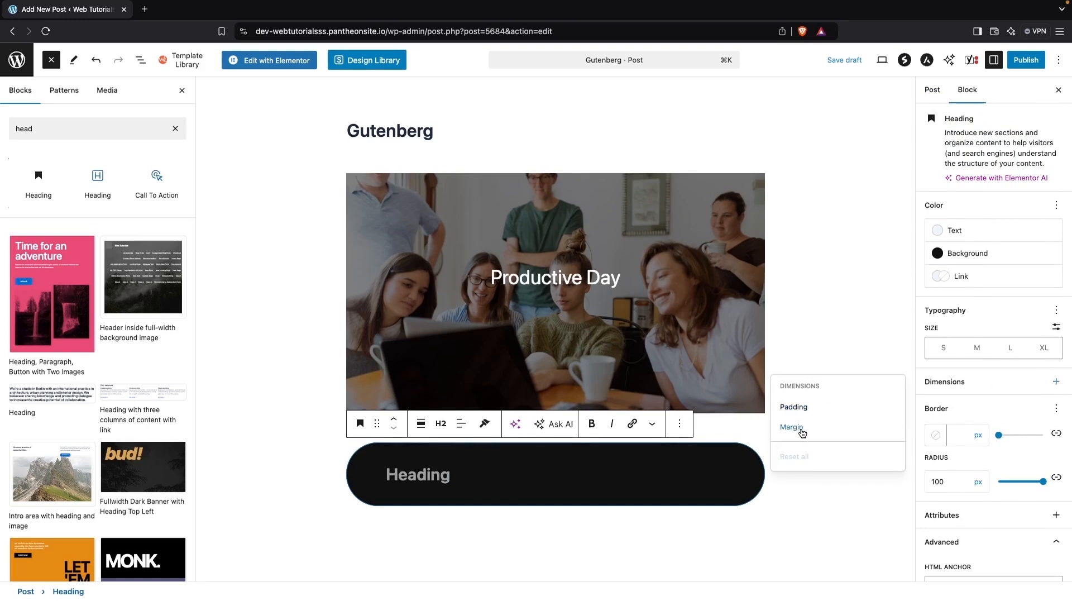
click(561, 527)
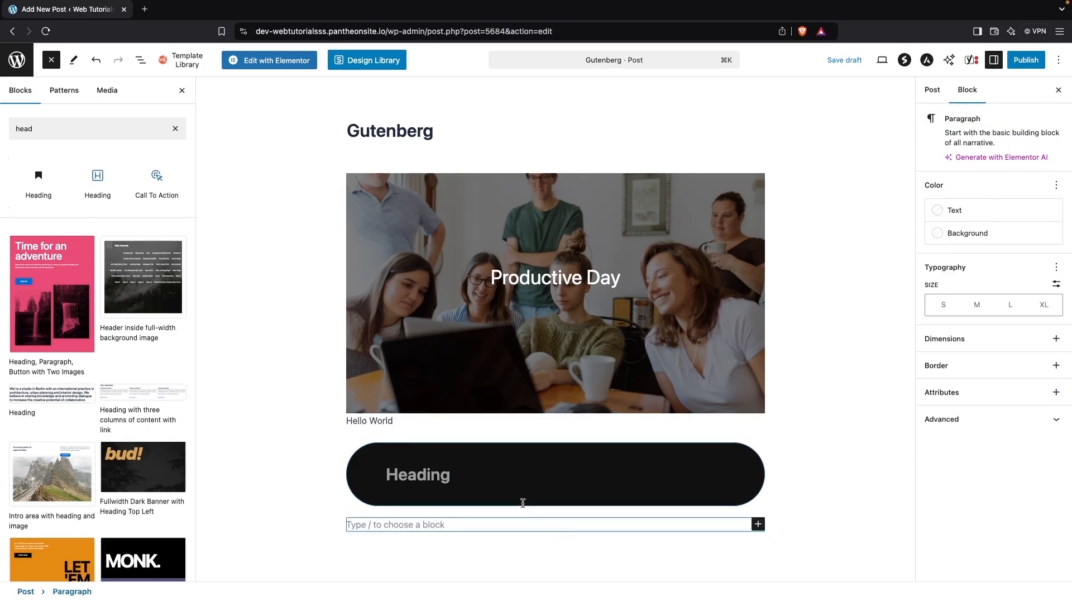
- Clear the block library search and insert a List block below the heading
click(393, 422)
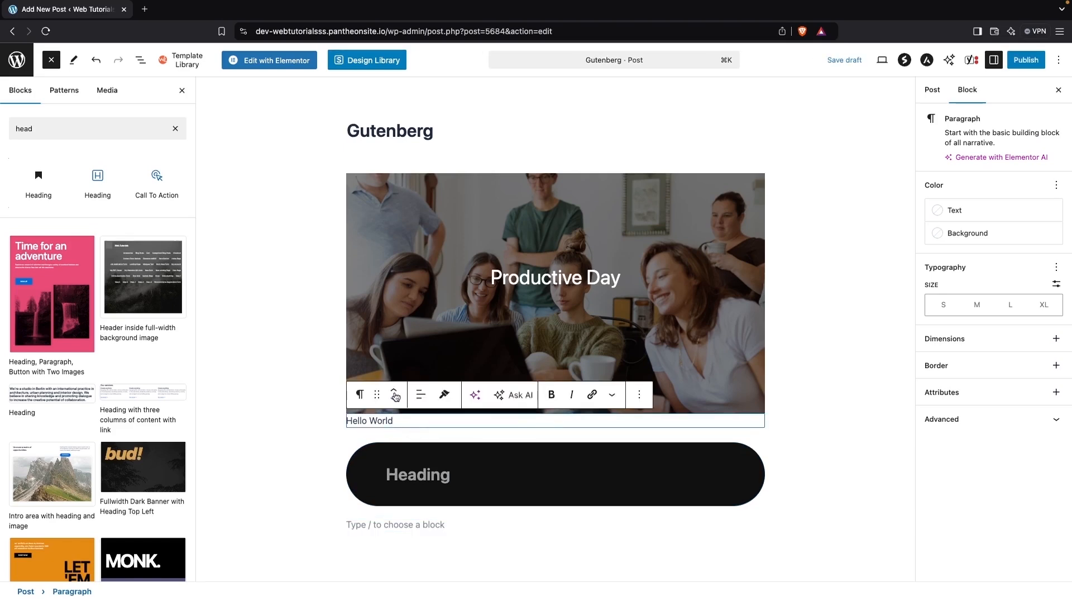
click(174, 129)
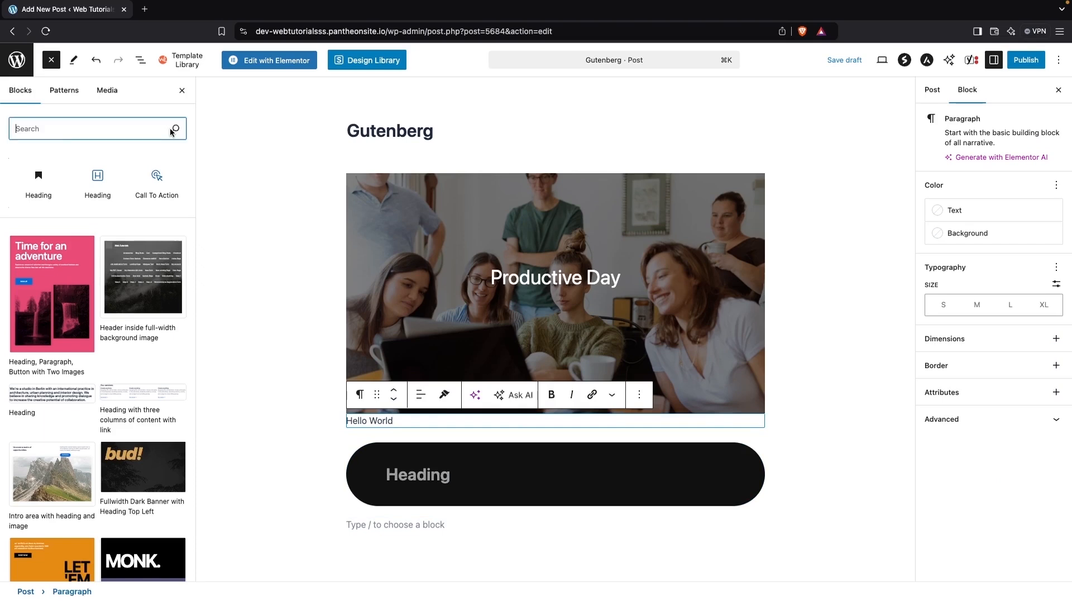
scroll(333, 495, down, 5)
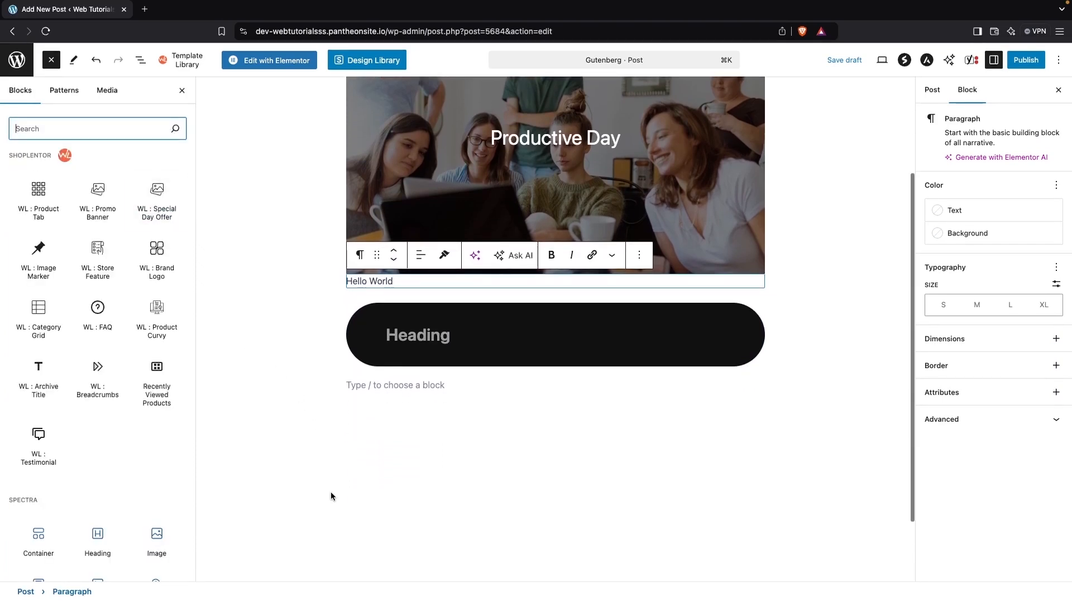
click(426, 385)
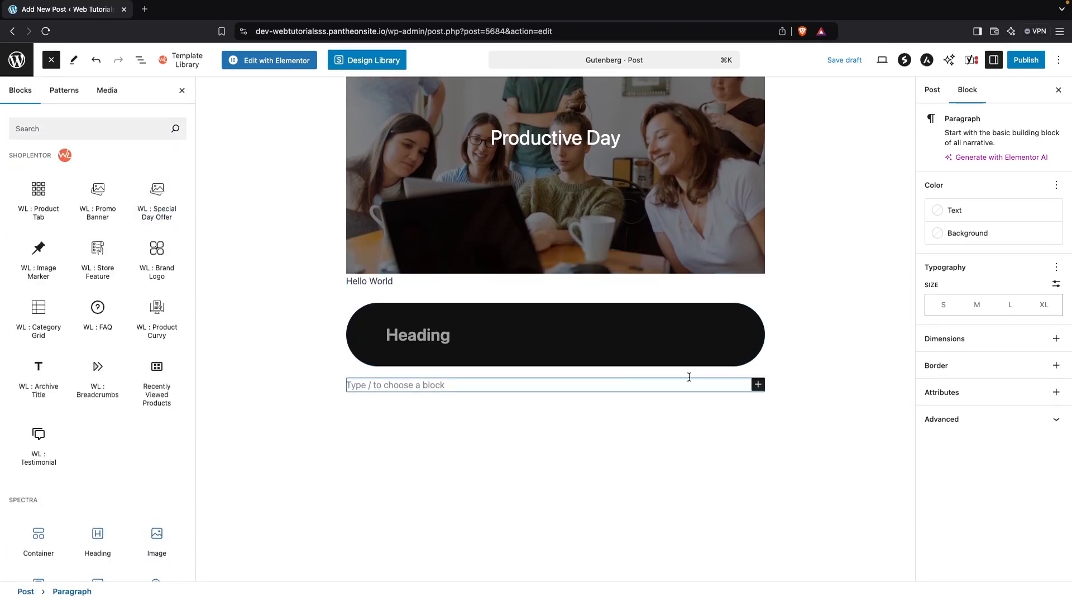
click(758, 384)
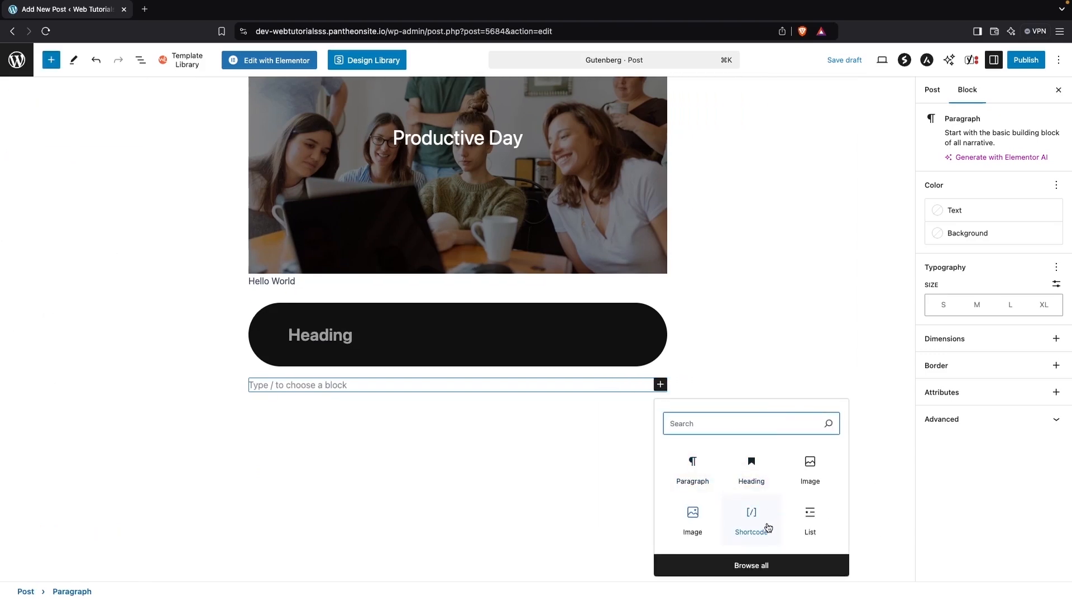
click(804, 514)
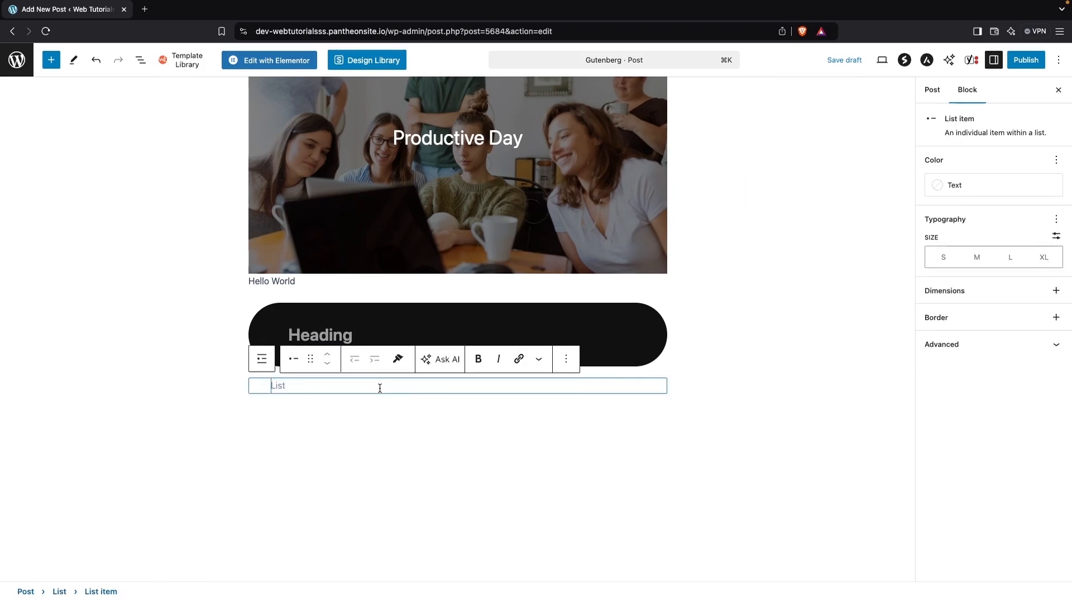
- Fill the list with the entries "Item 1", "Item 2" and "Item 3"
text(Item 1)
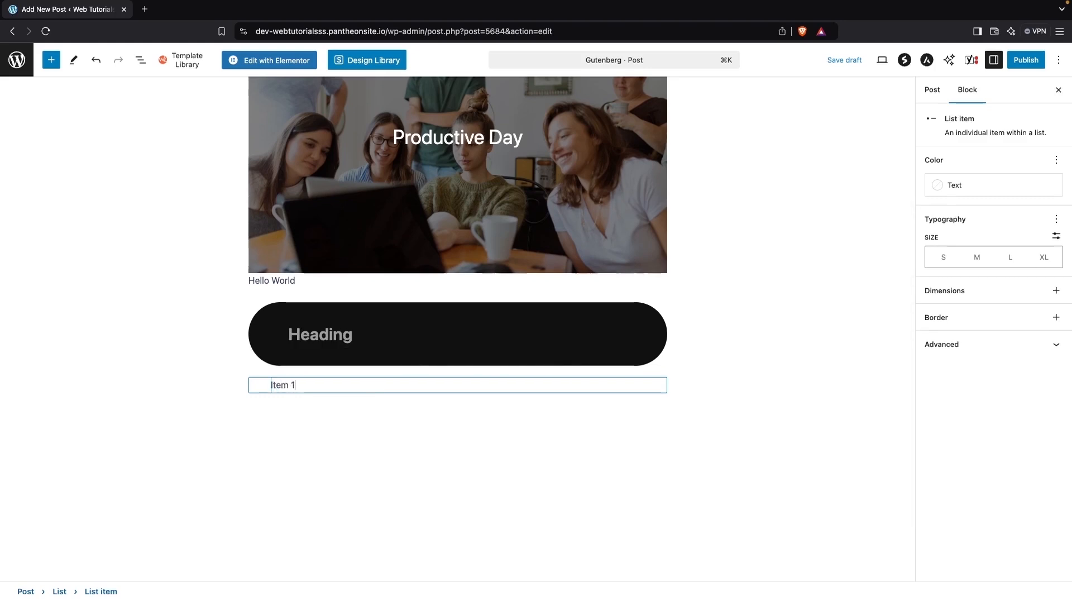
key(Return)
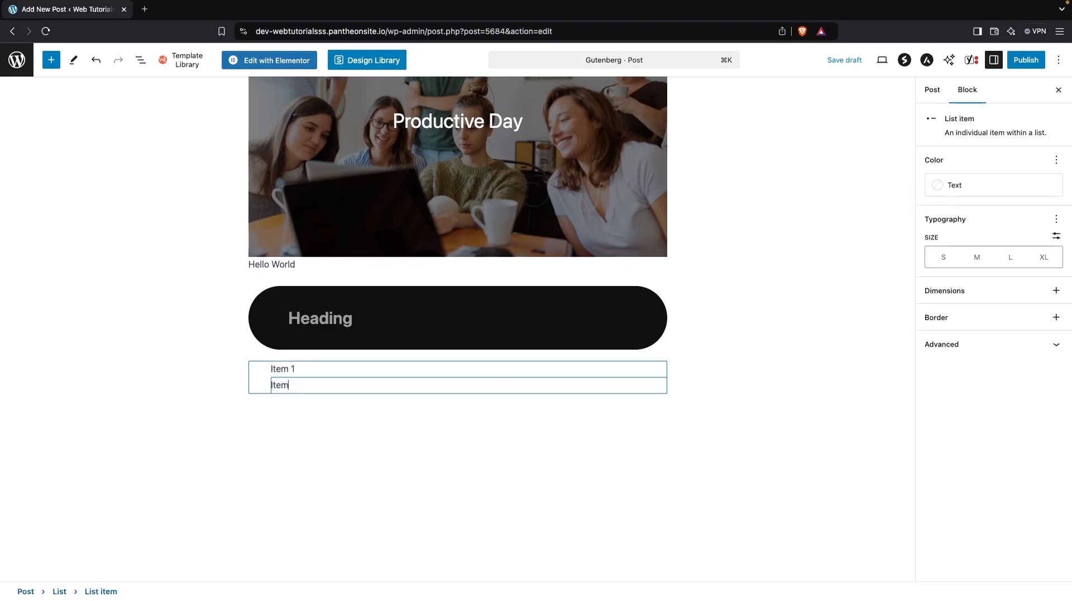
key(Return)
text(Item)
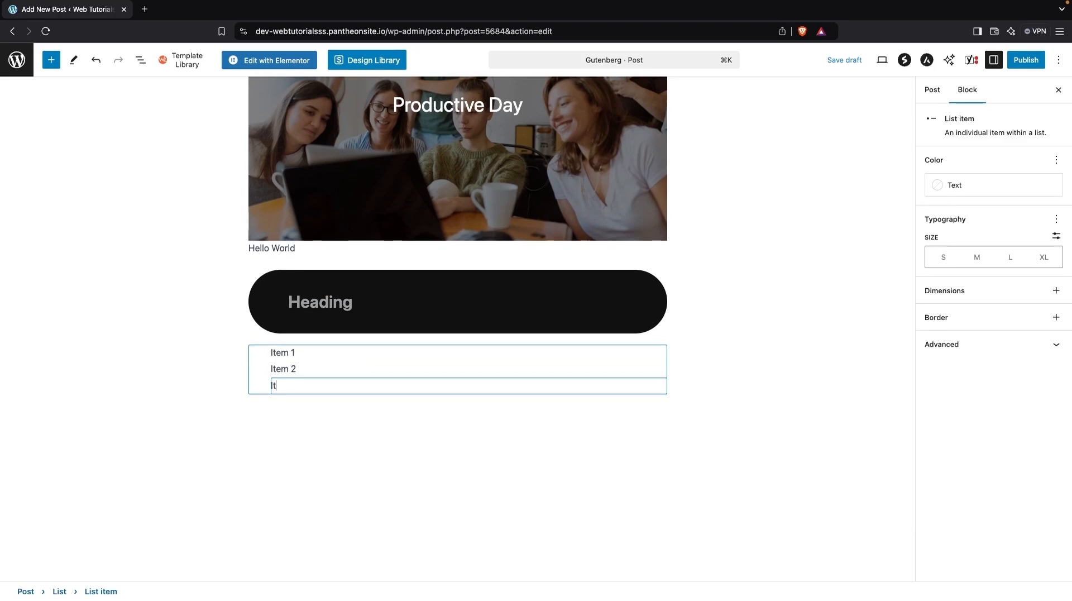
text( 3)
key(Return)
- Remove the empty list entry below "Item 3"
click(352, 454)
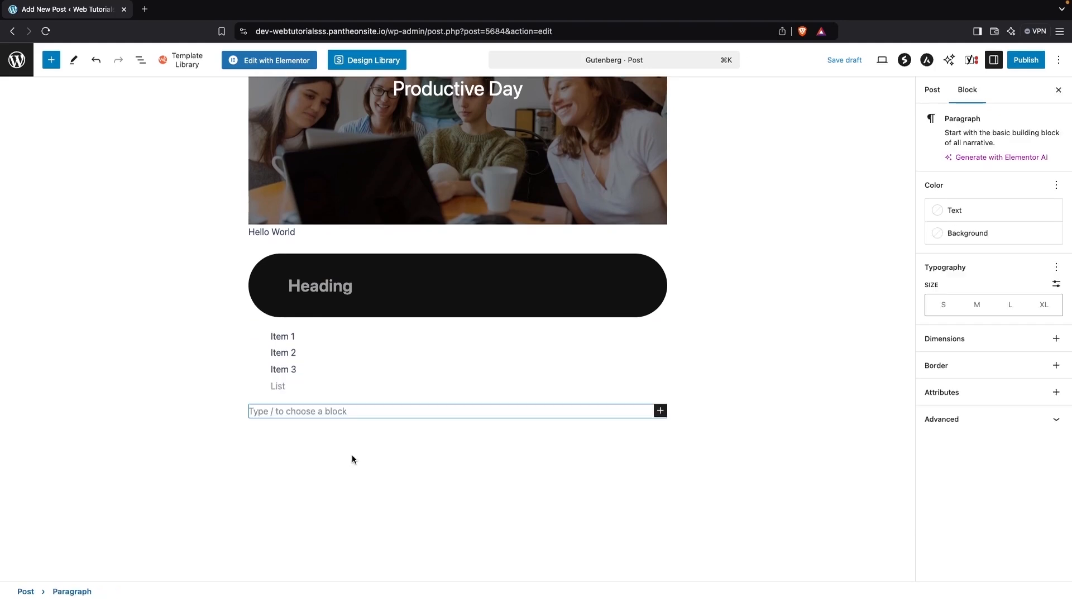
click(290, 370)
click(289, 384)
key(super+z)
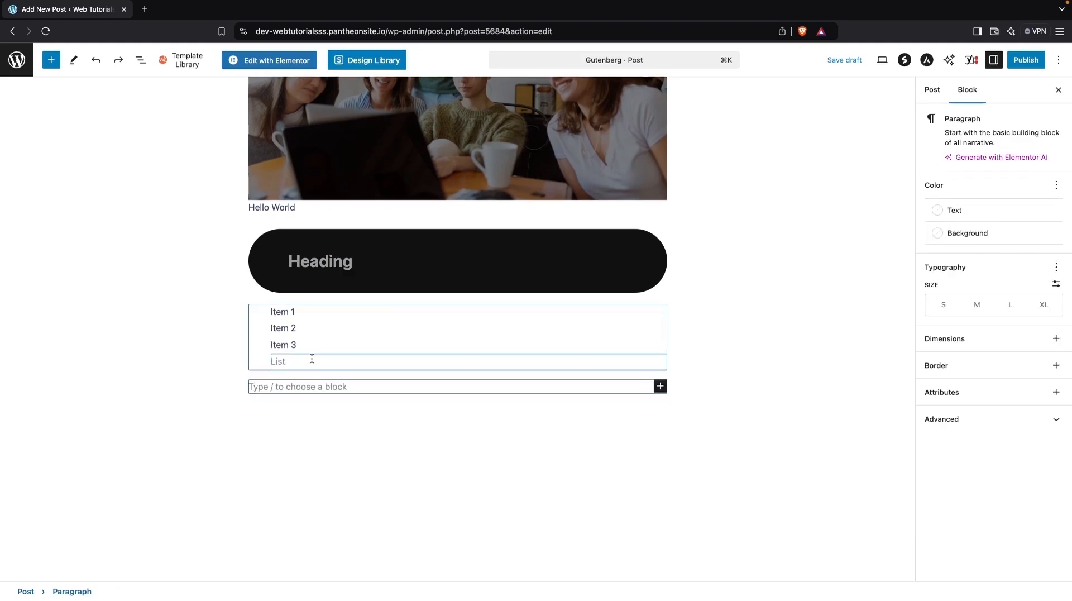
click(311, 359)
key(BackSpace)
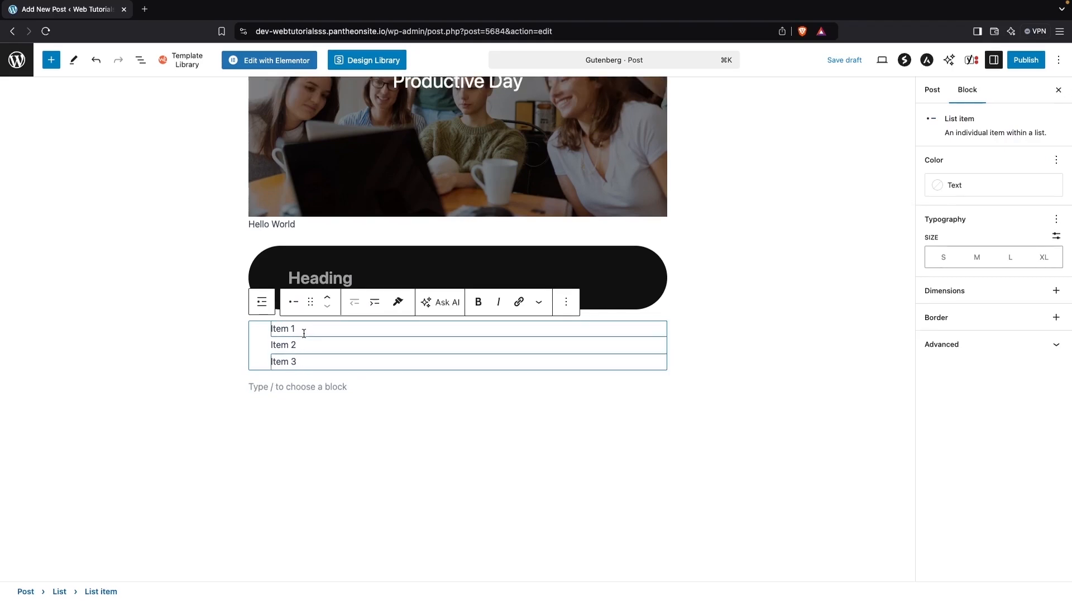
click(302, 329)
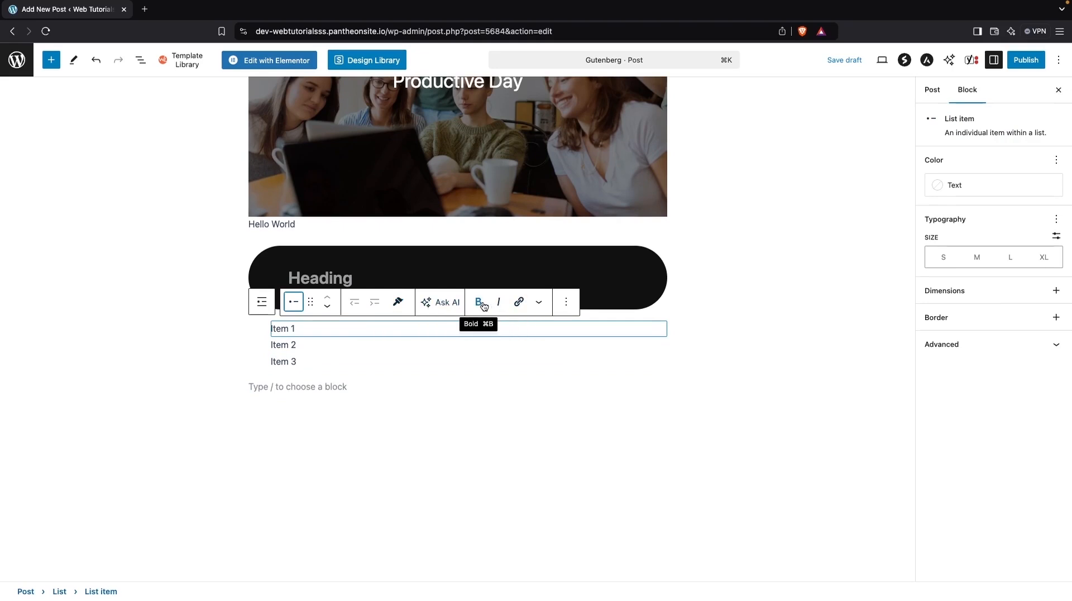
click(538, 302)
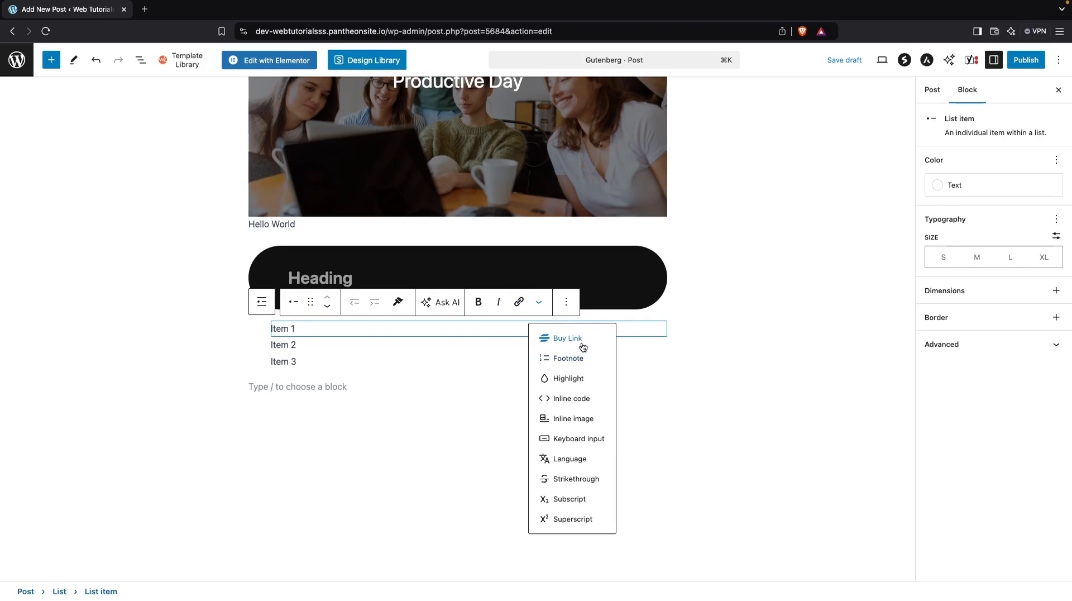
click(573, 418)
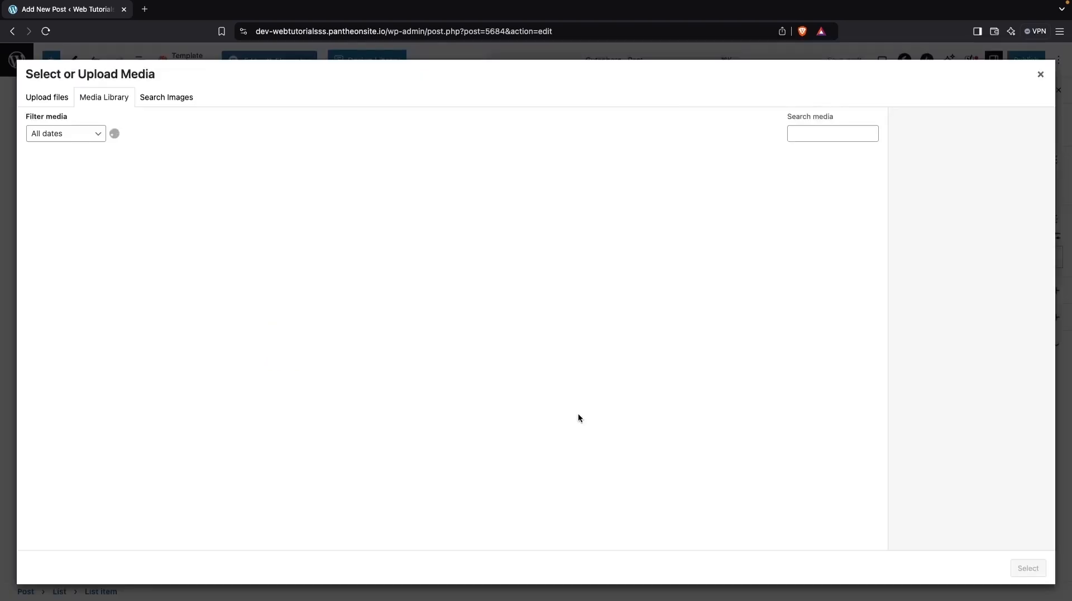
scroll(457, 383, down, 5)
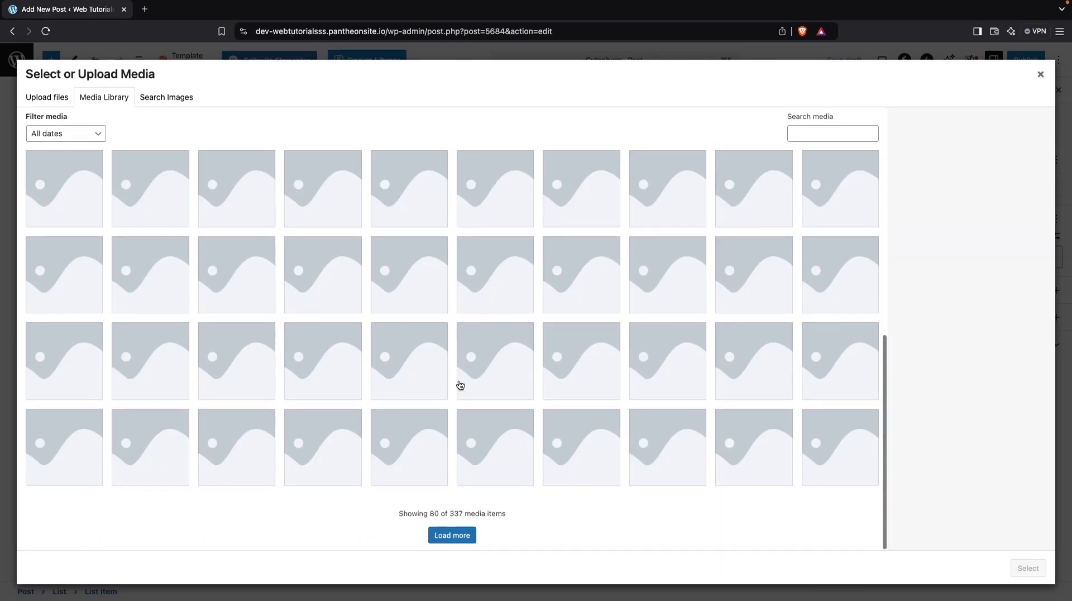
click(463, 535)
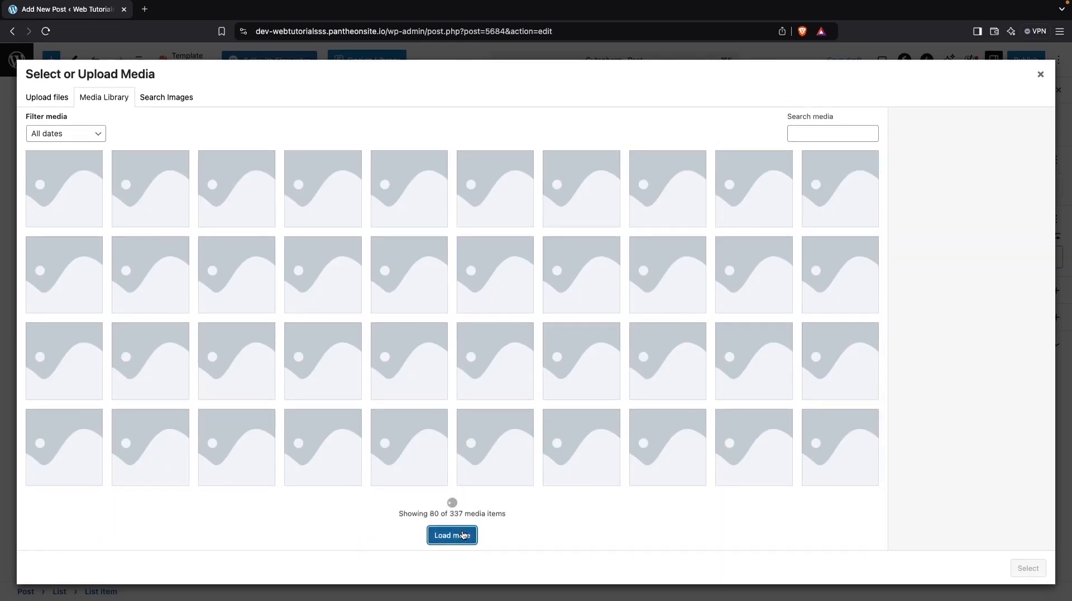
click(660, 282)
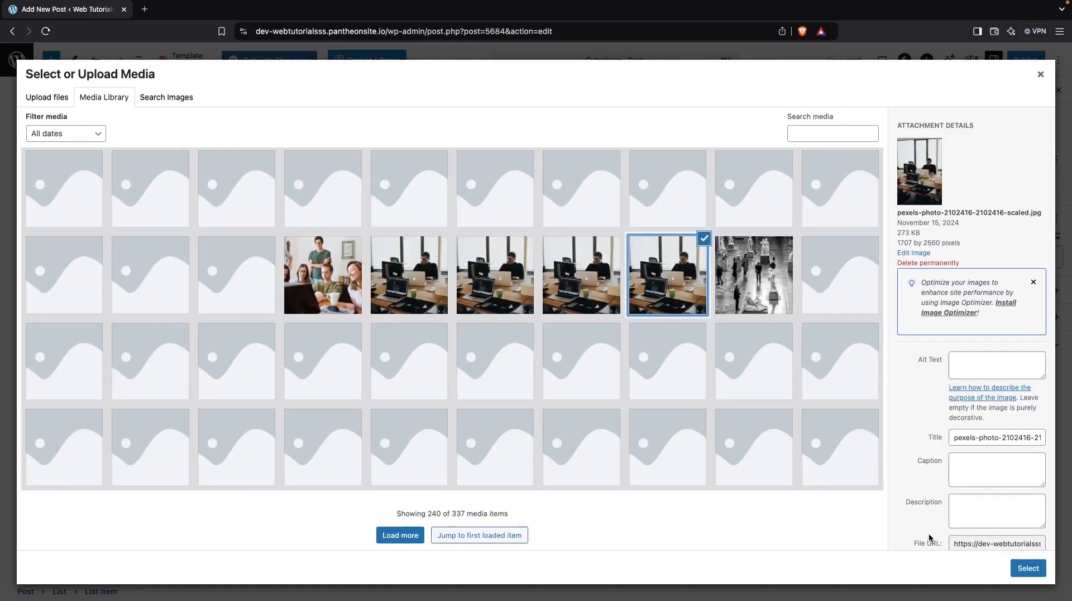
click(1027, 568)
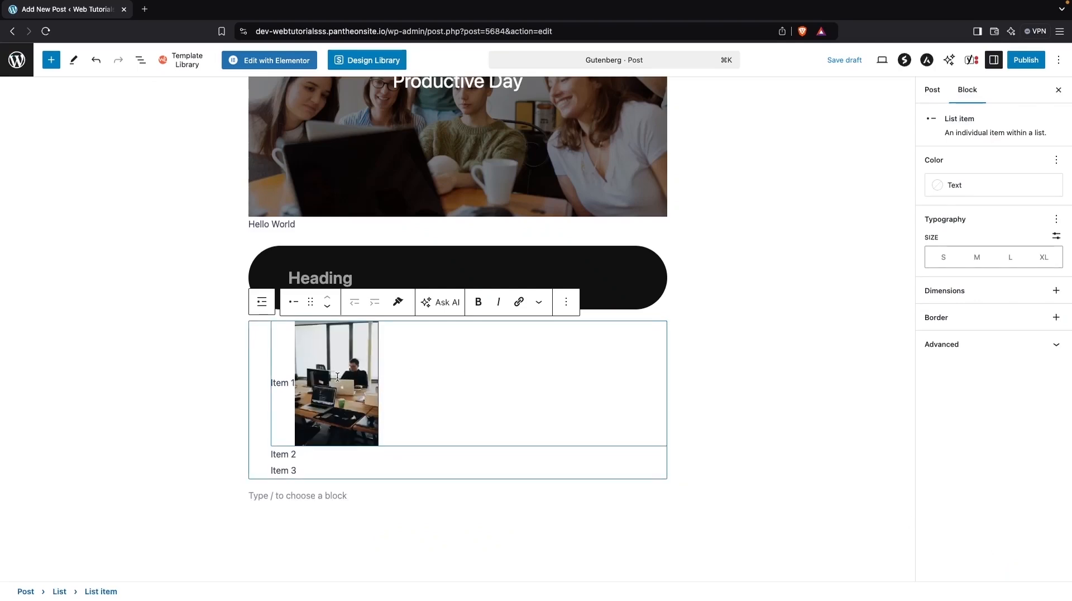
- Undo the inline image insertion beside the "Item 1" list text
click(539, 305)
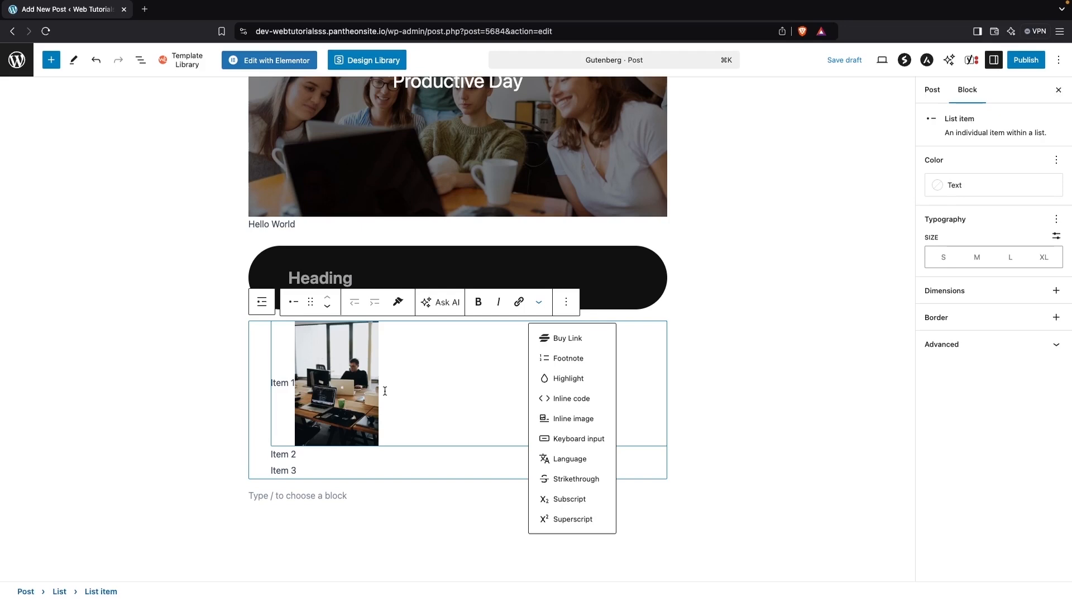
key(super+z)
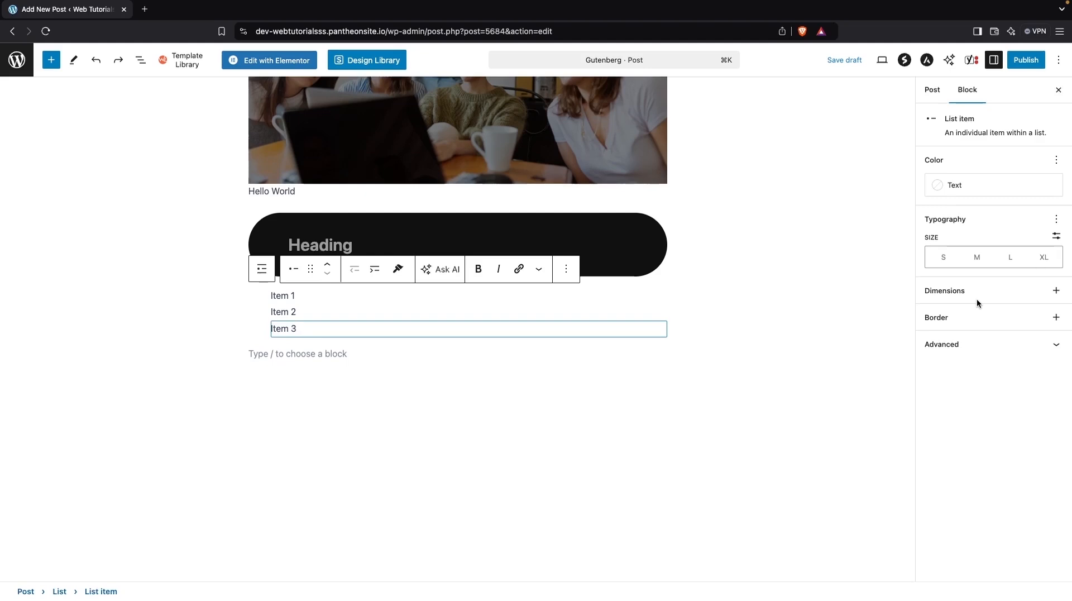
- Bring up the inline block suggestions in the empty paragraph below the list and look through them
click(340, 351)
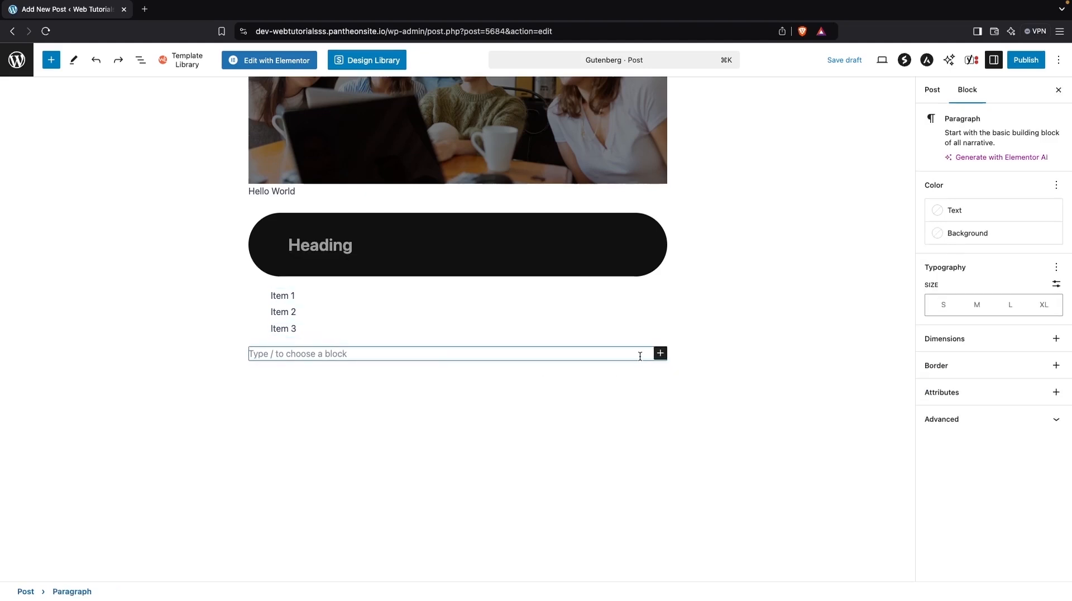
text(/)
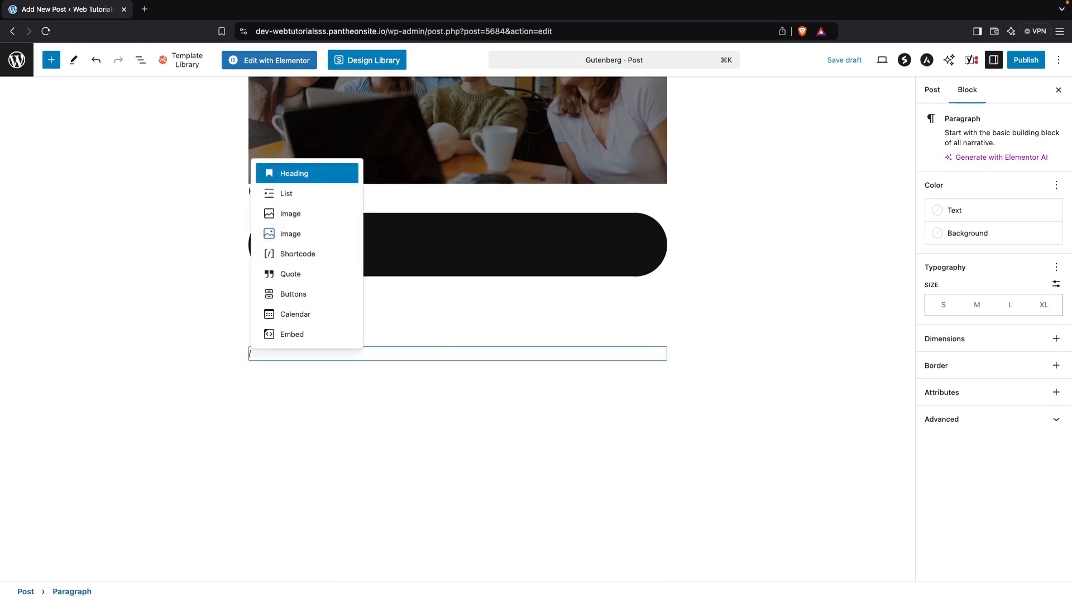
key(Down)
key(Down)
key(Down)
key(Down)
key(Down)
key(Down)
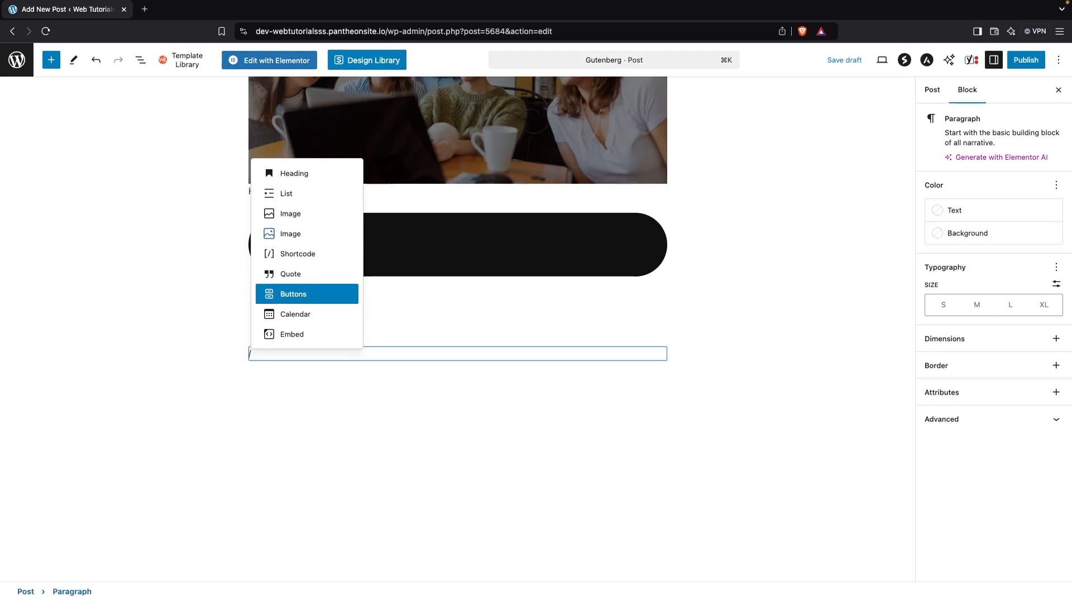
key(Down)
key(Down)
key(Up)
key(Up)
key(Up)
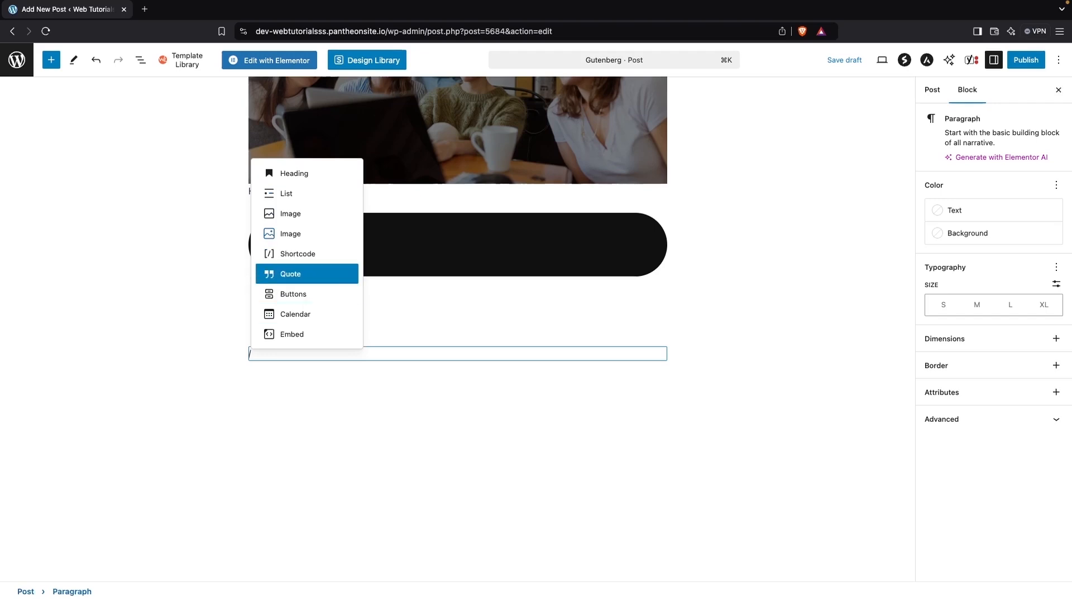
key(Up)
key(Down)
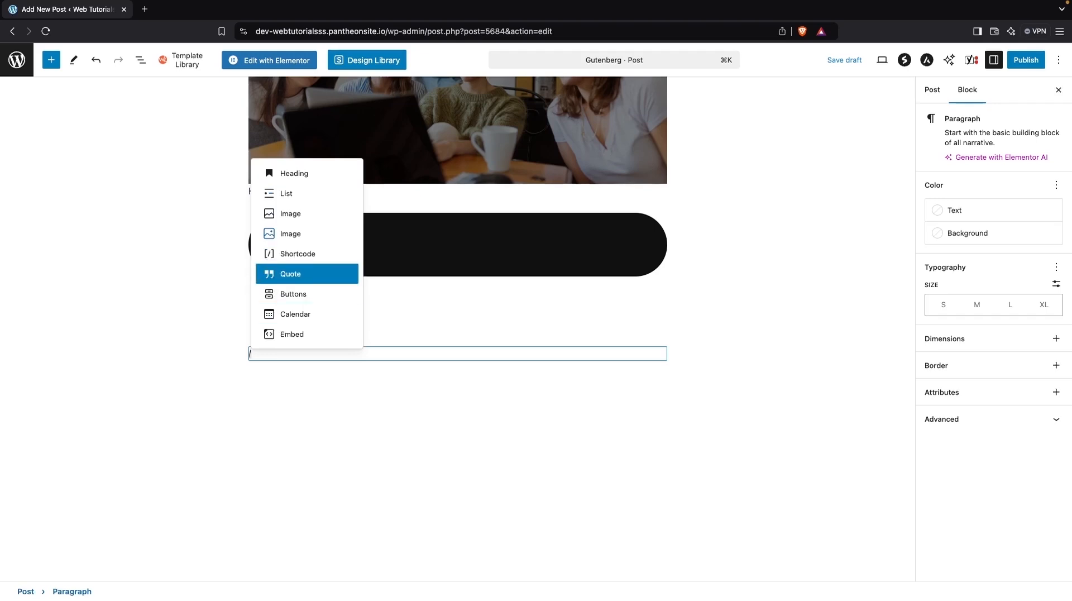
- Insert a Table block below the list with 4 columns and 4 rows
text(ta)
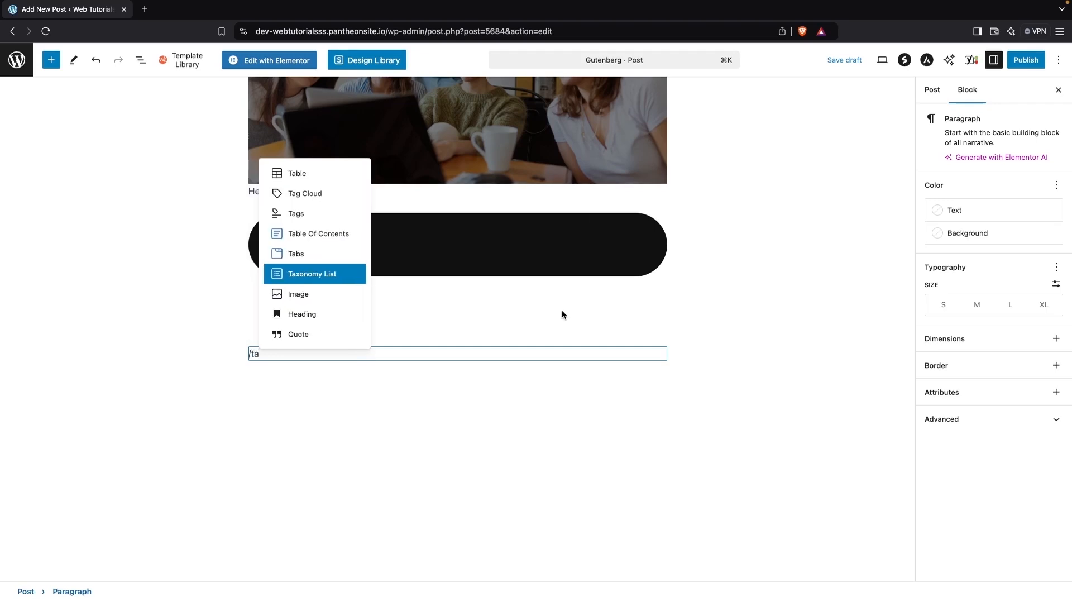
click(303, 179)
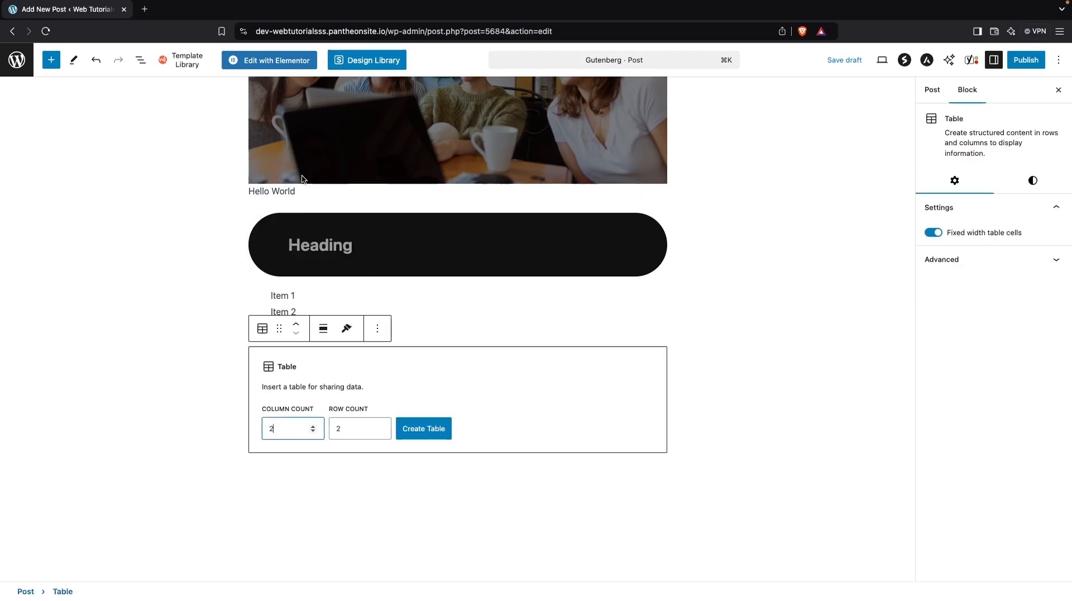
click(313, 426)
click(313, 426)
click(380, 426)
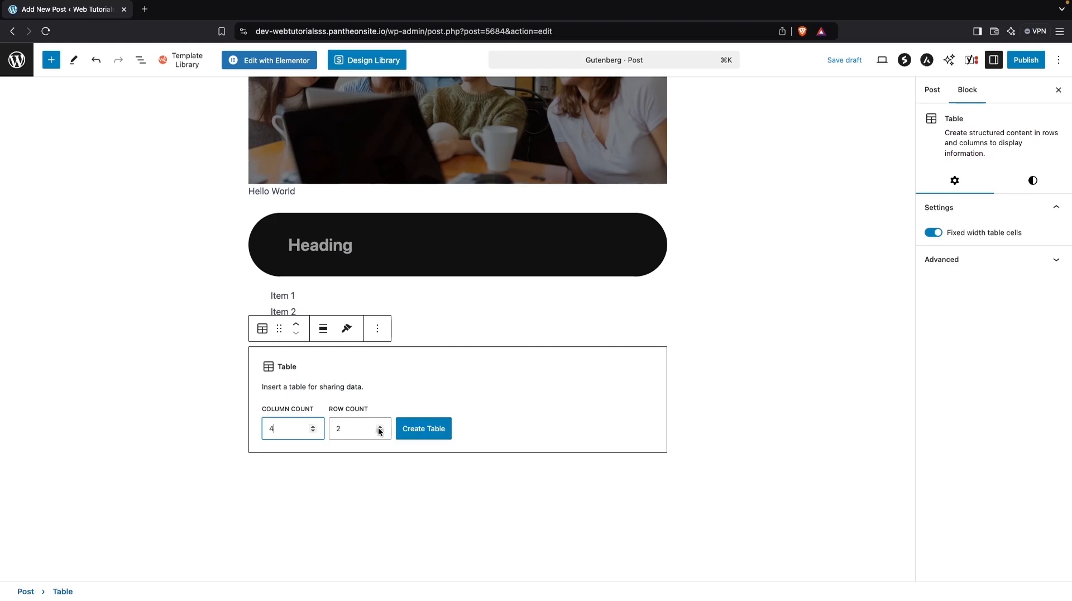
click(380, 426)
click(429, 432)
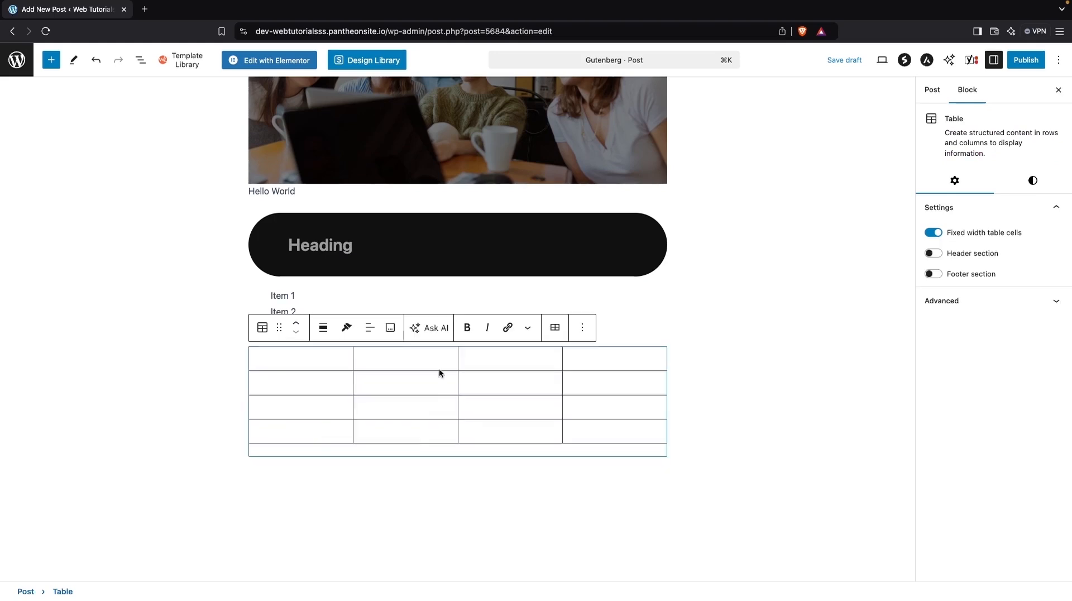
- Review the table's advanced and style options and turn on its header section
click(326, 362)
click(956, 301)
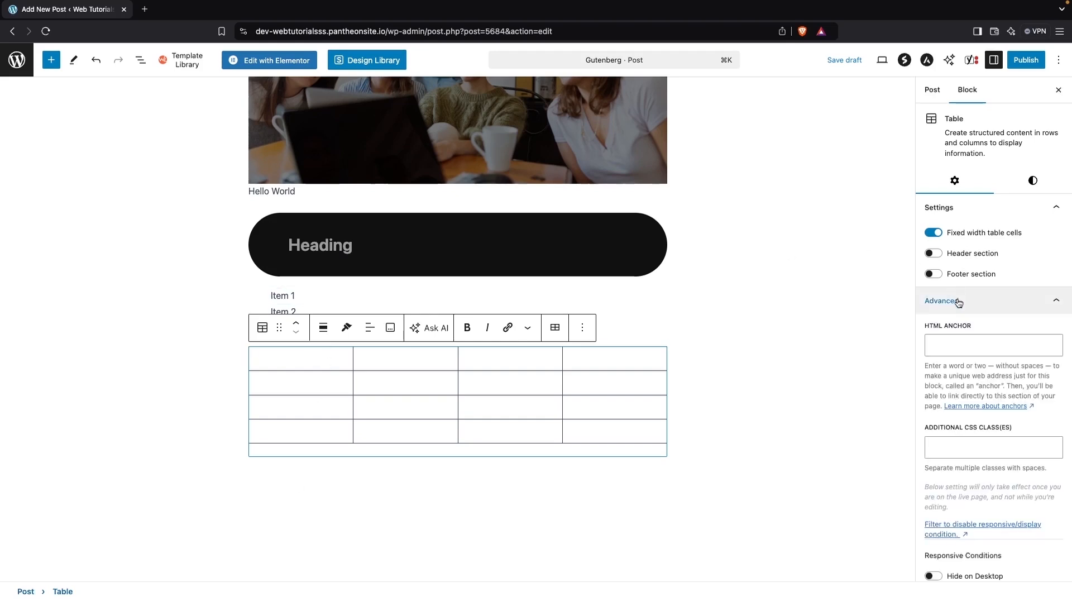
click(957, 302)
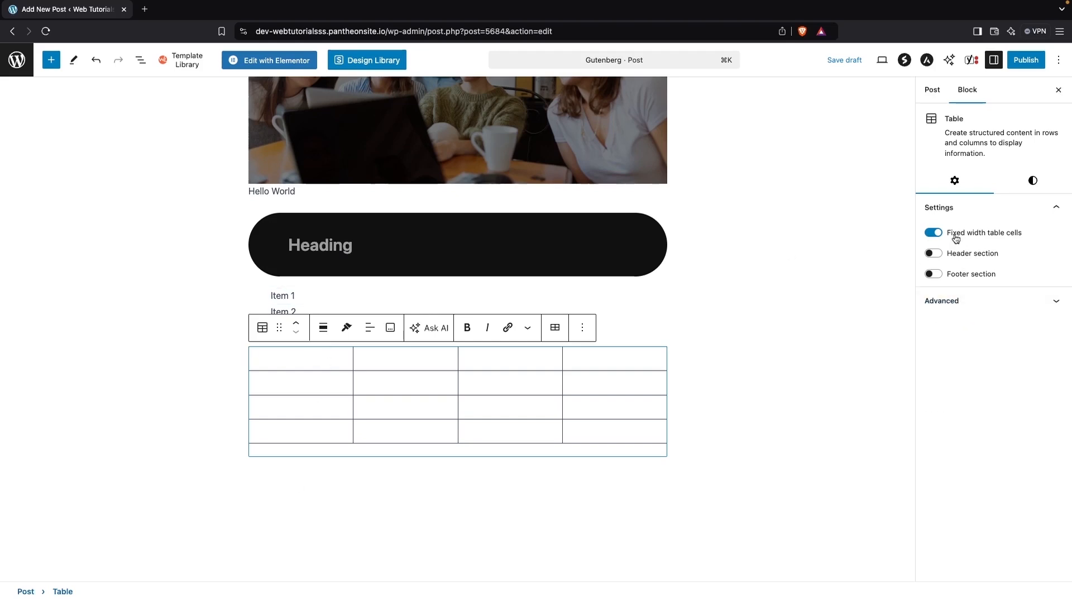
click(1018, 178)
click(957, 182)
click(932, 254)
click(932, 254)
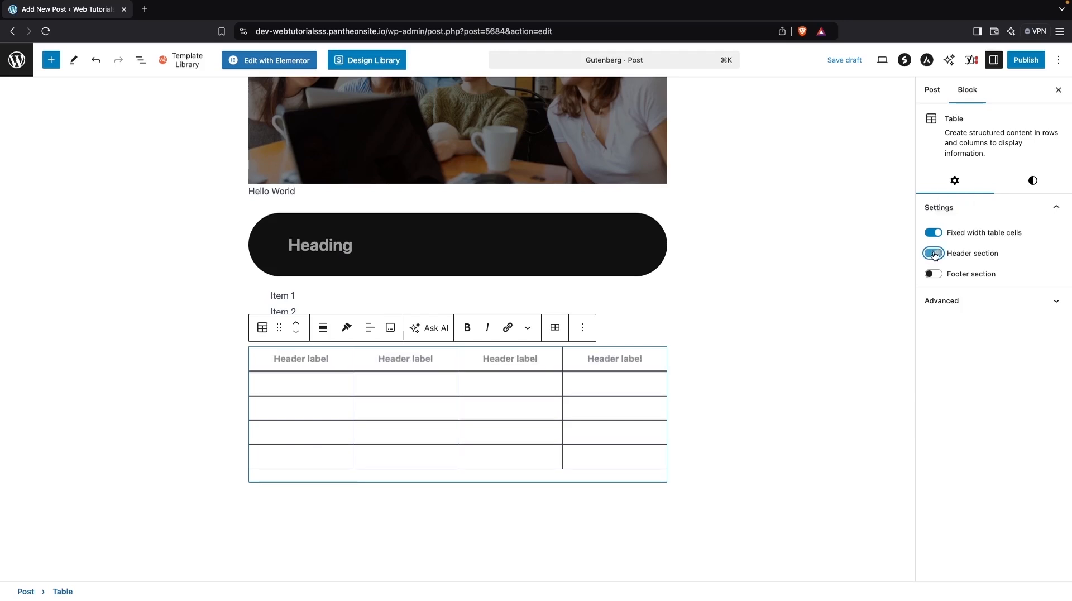
- Try the Stripes style on the table and switch it back to Default
click(314, 363)
click(1032, 180)
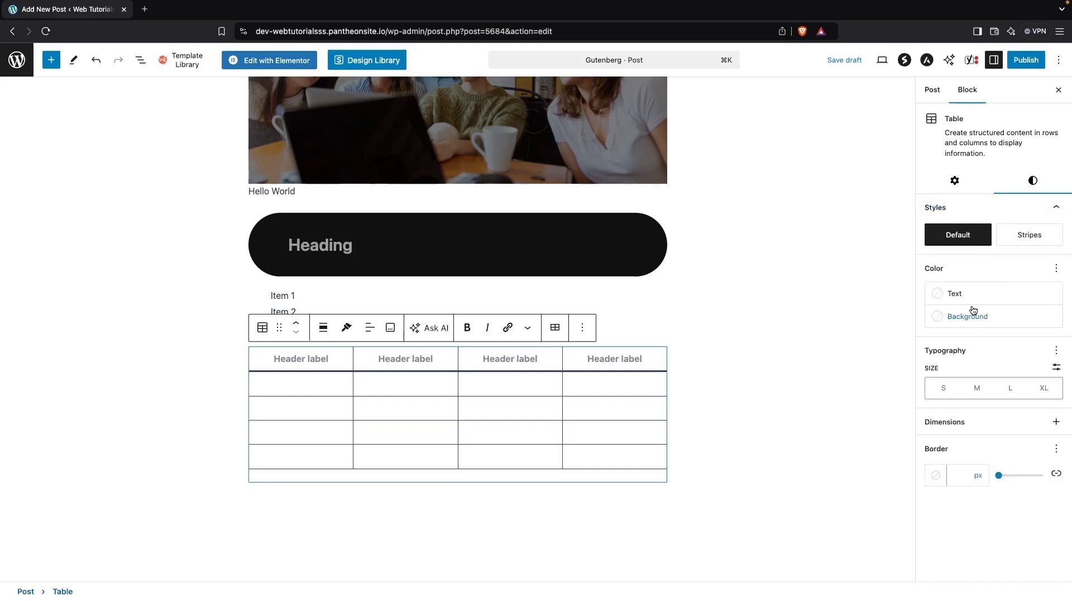
click(1030, 235)
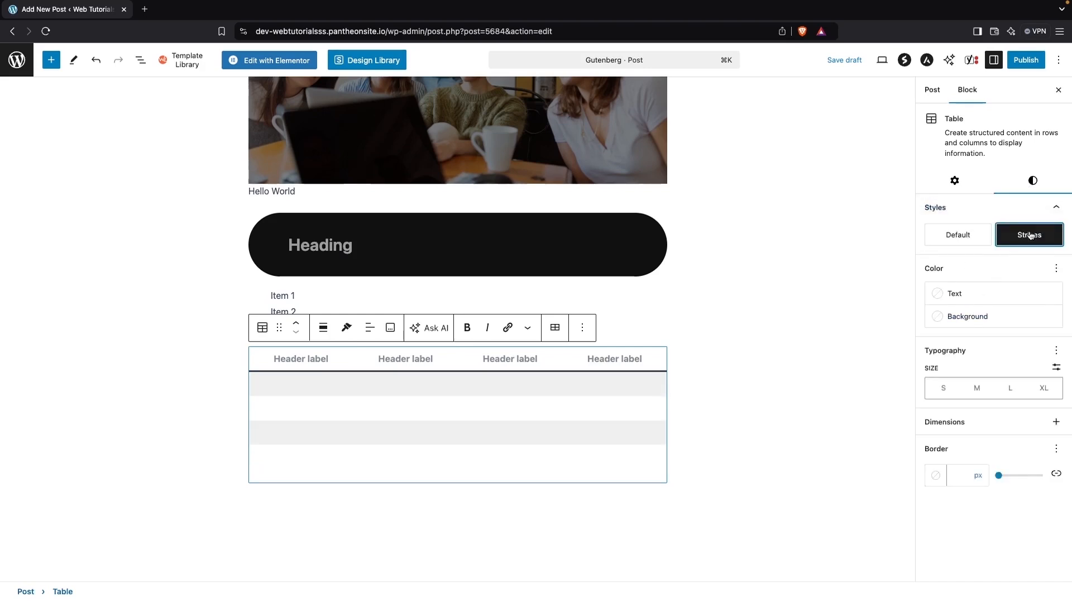
click(982, 241)
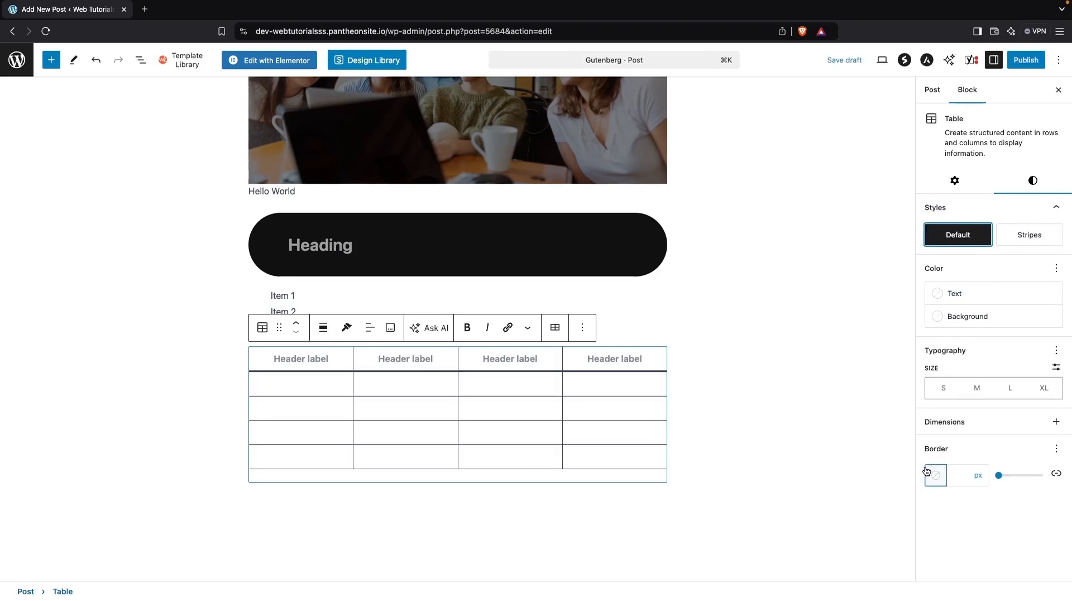
- Browse the pattern categories and the available text and media blocks in the block library
scroll(417, 474, down, 3)
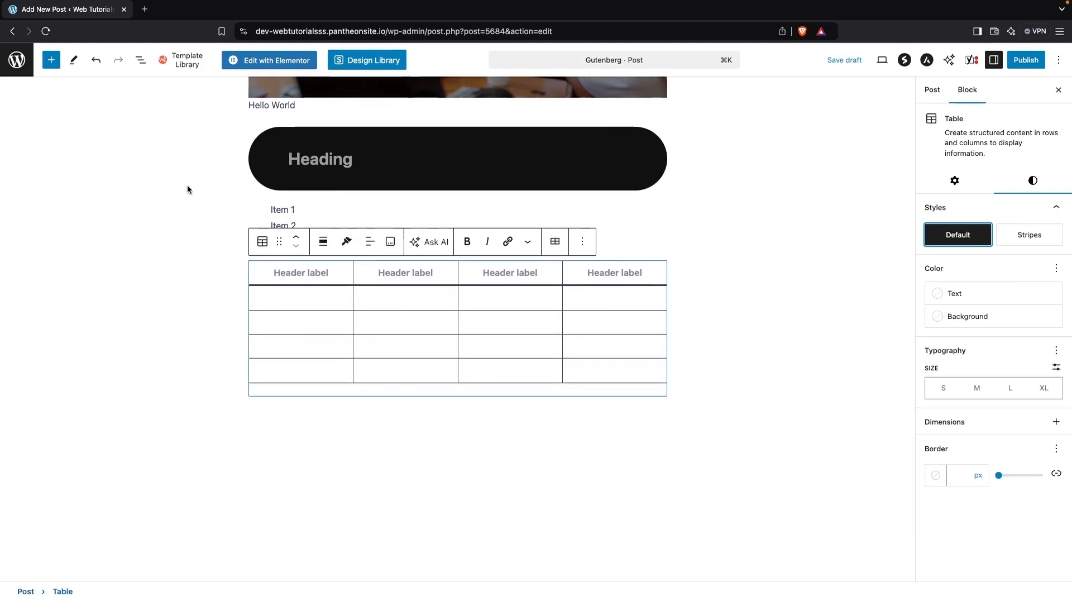
click(51, 57)
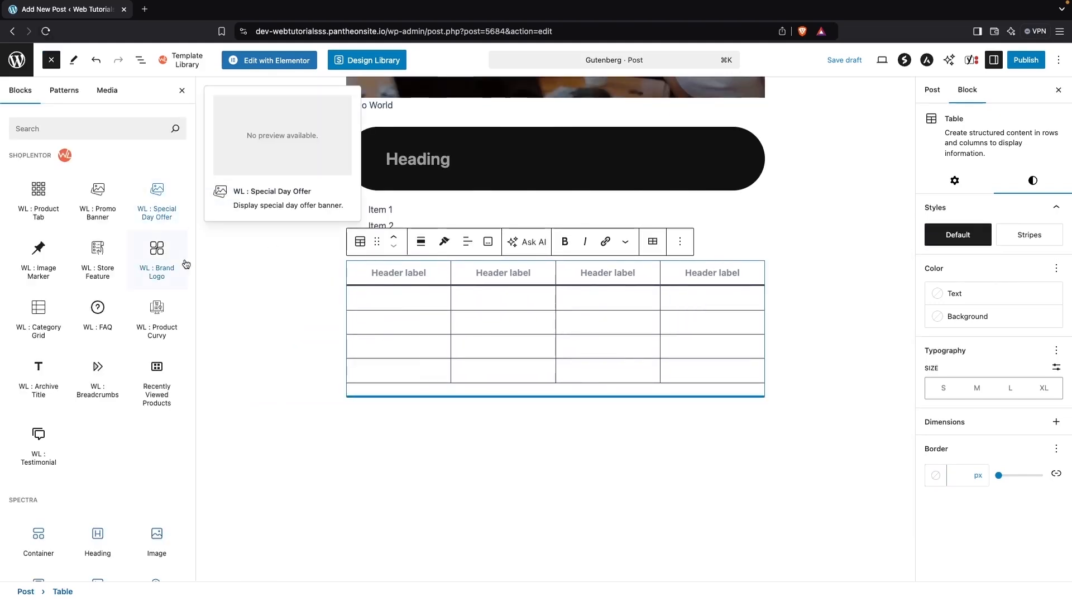
click(77, 100)
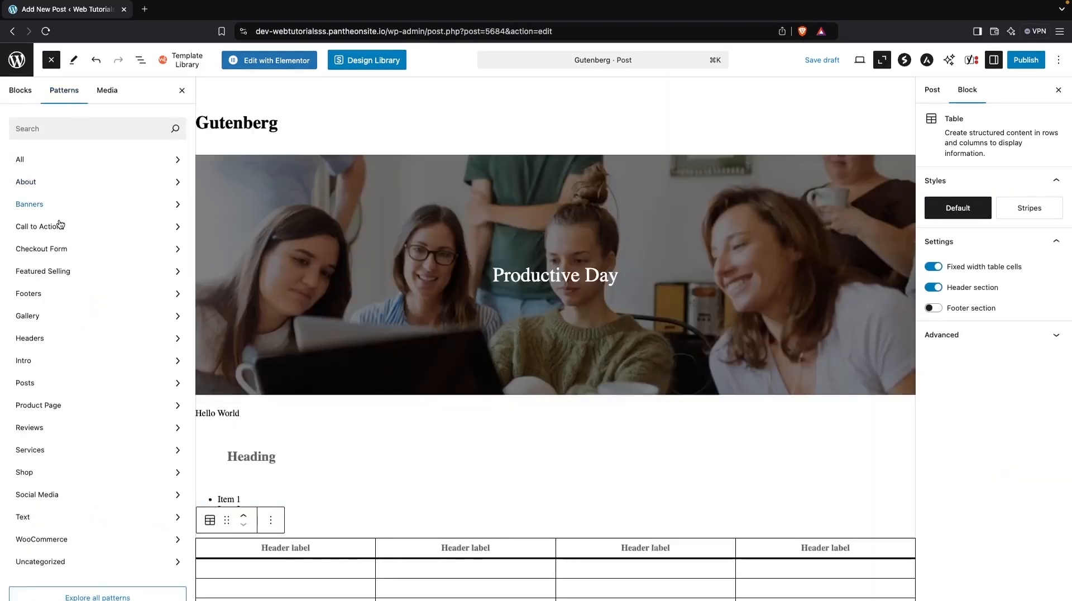
scroll(86, 299, down, 1)
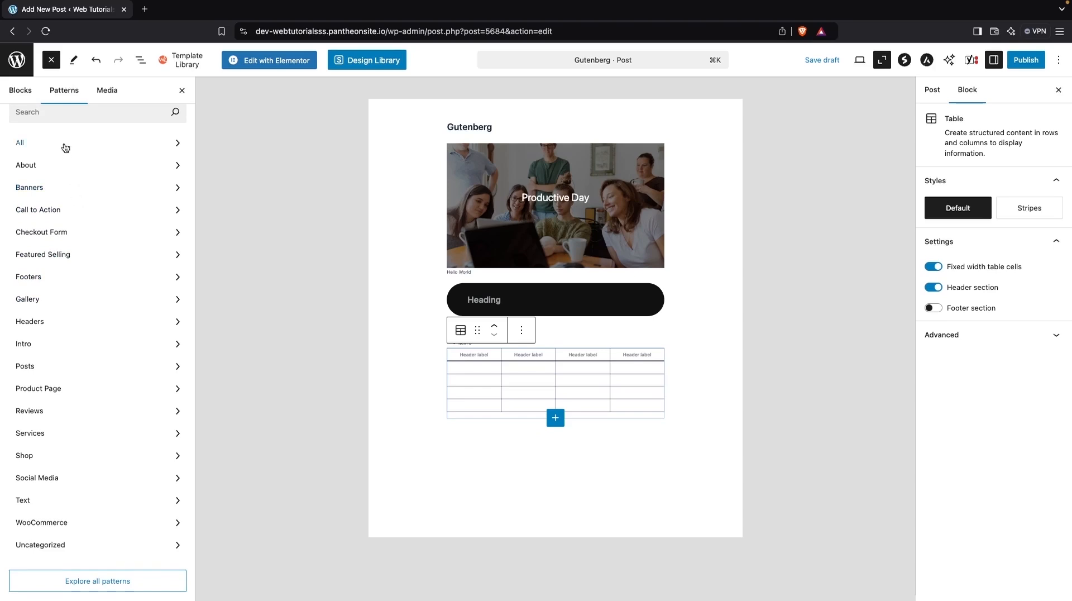
click(20, 93)
scroll(87, 367, down, 5)
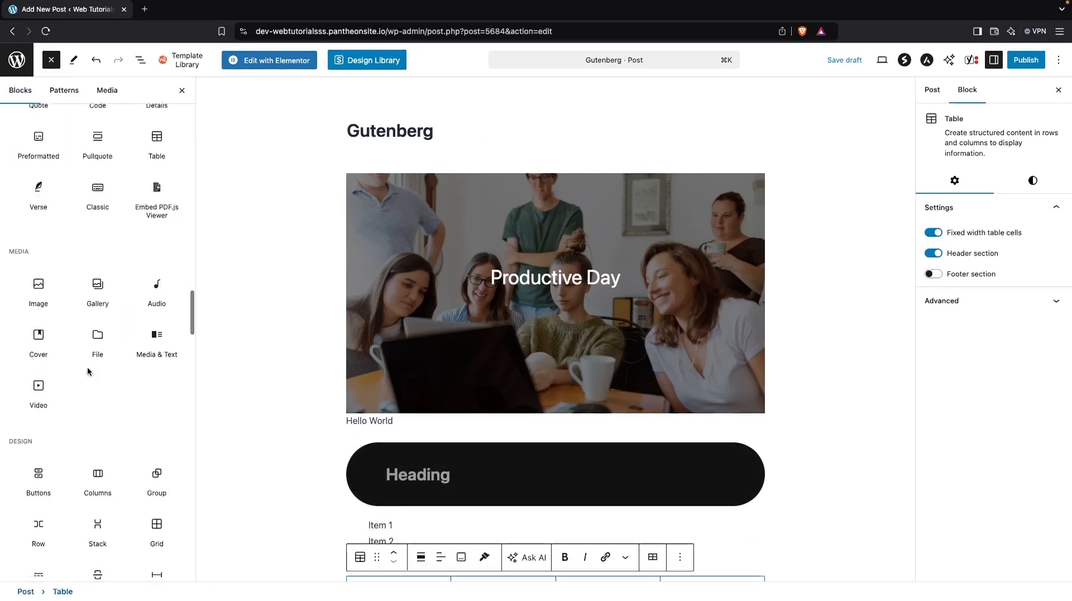
mouse_move(89, 371)
scroll(89, 373, up, 1)
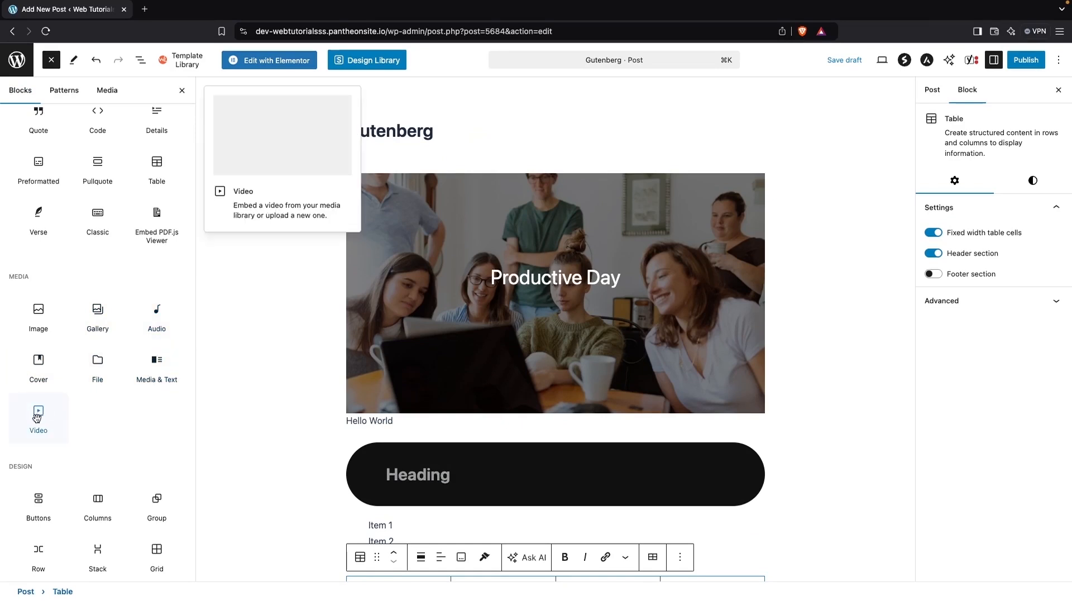
scroll(41, 419, up, 3)
scroll(100, 265, up, 1)
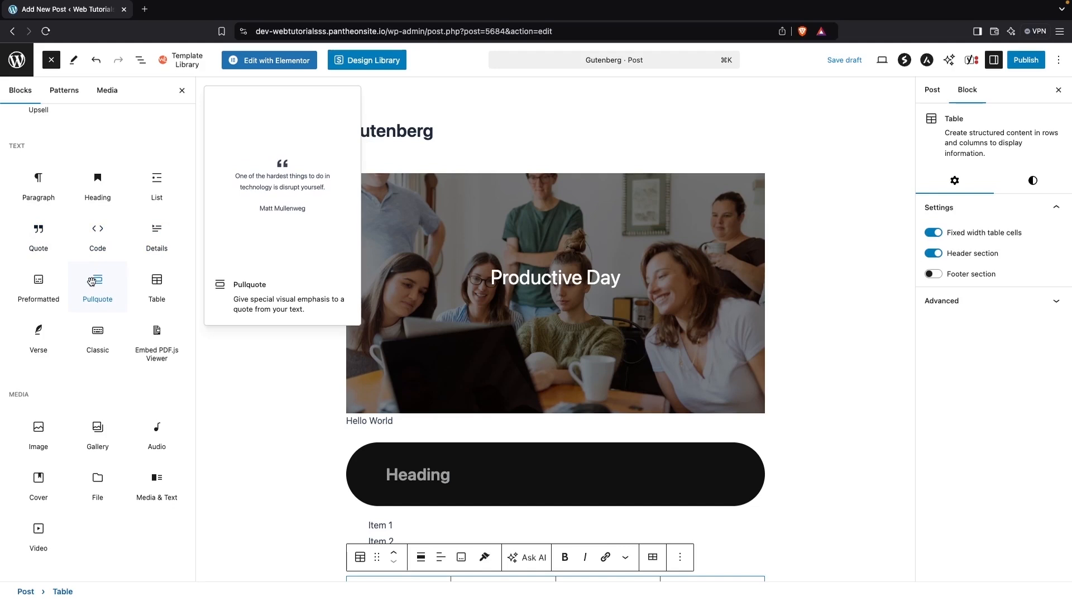
- Insert a Quote block below the table reading "this is the quote" and add an empty paragraph beneath it
click(53, 235)
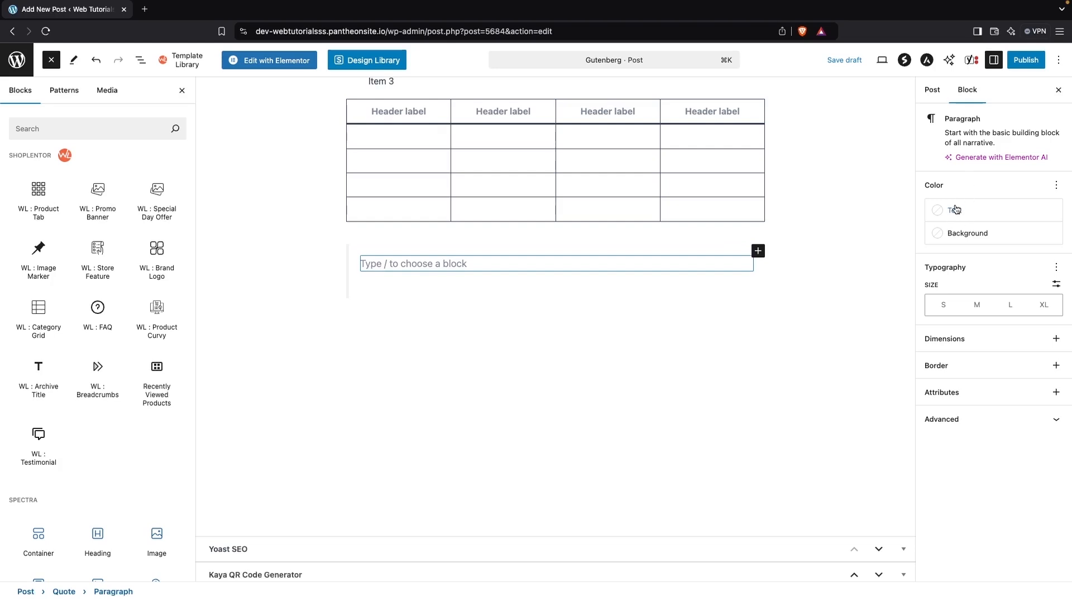
click(486, 274)
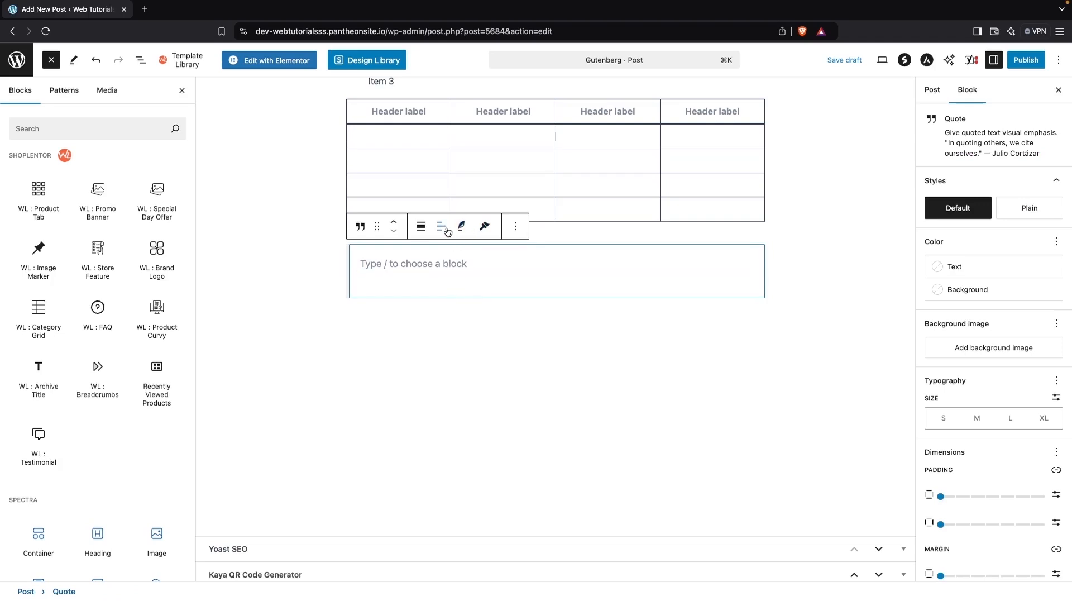
click(427, 265)
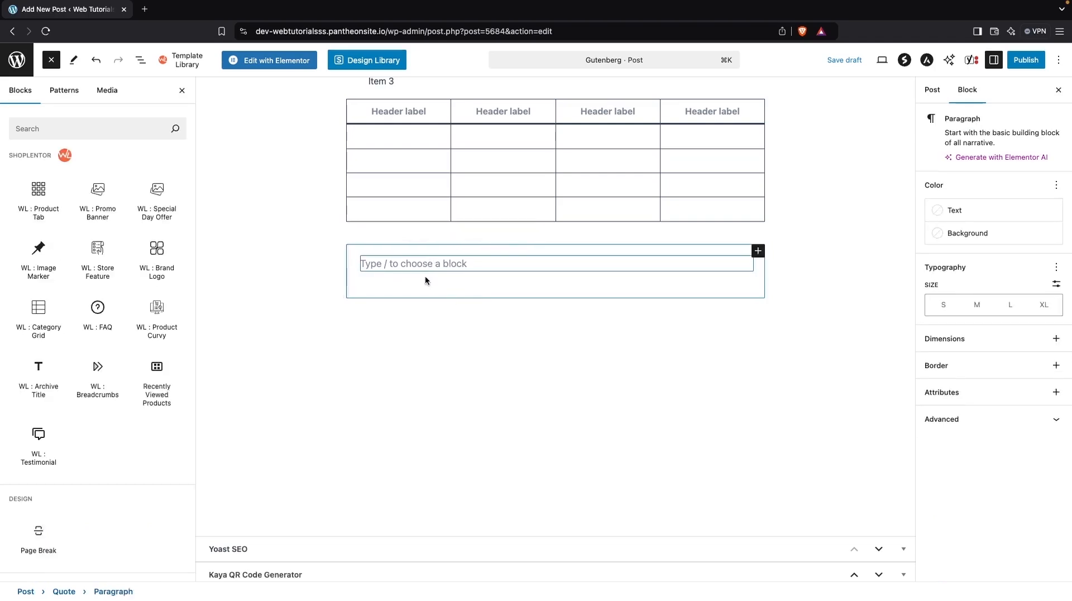
click(414, 278)
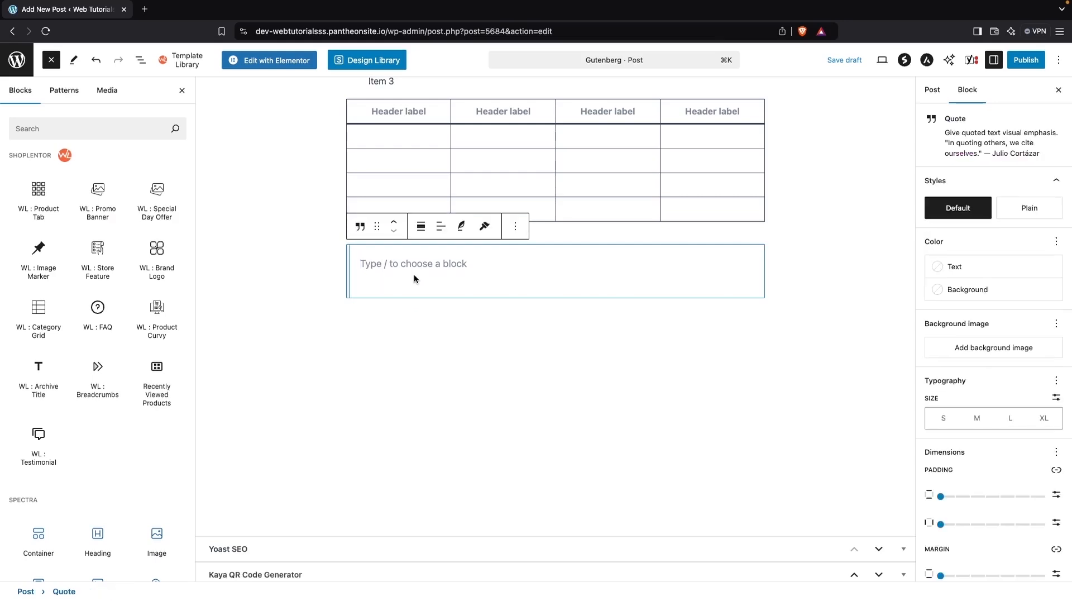
text(this )
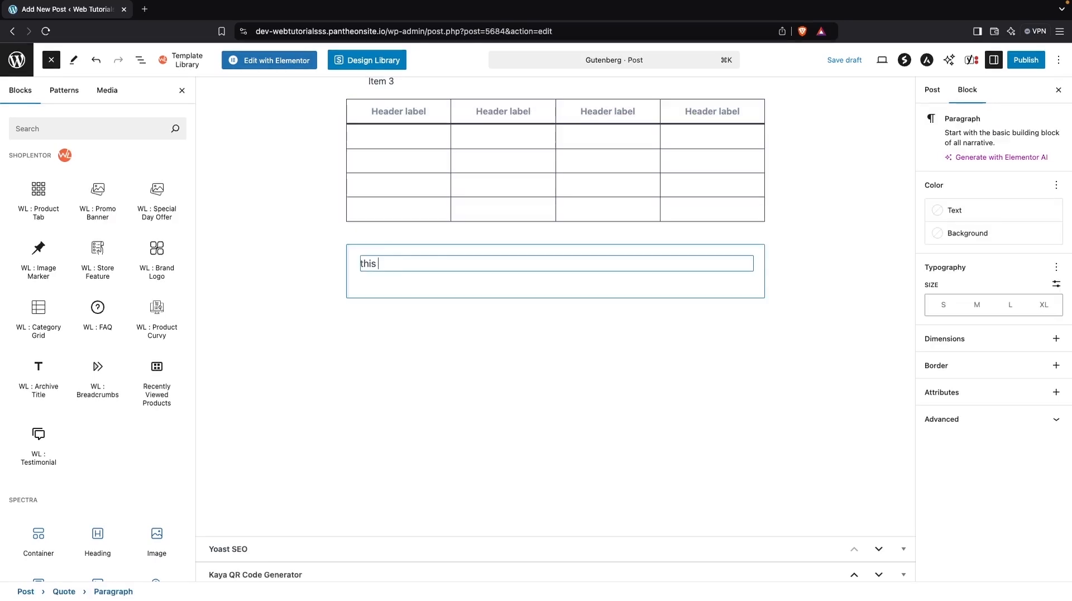
text(is the quotr)
key(BackSpace)
text(e)
key(Return)
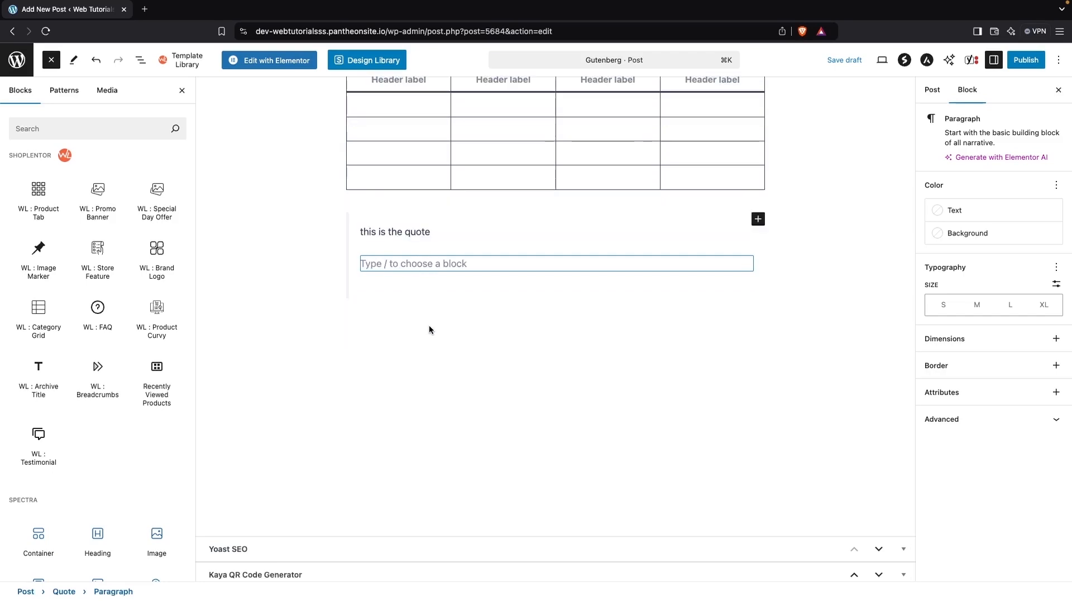
key(Return)
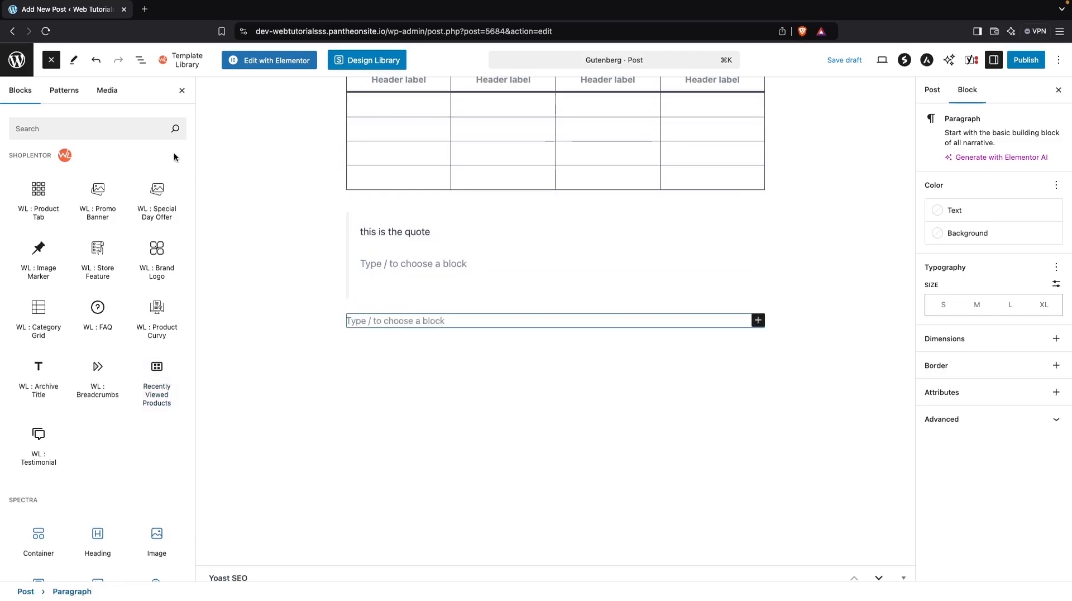
- Search the block library for "button" and insert a Buttons block below the quote, ready for its label
click(121, 120)
text(button)
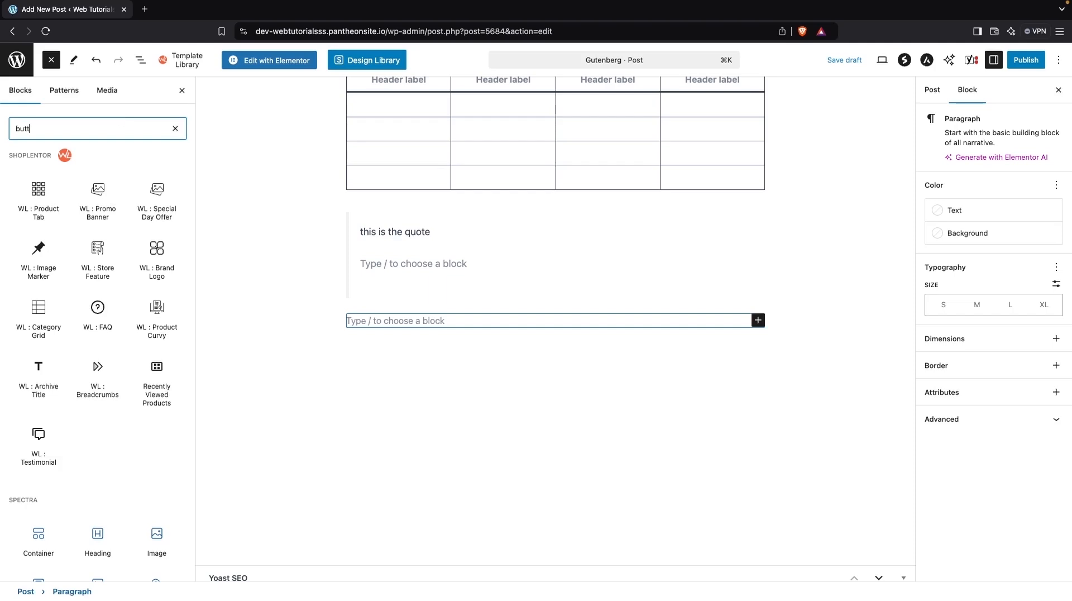
mouse_move(44, 197)
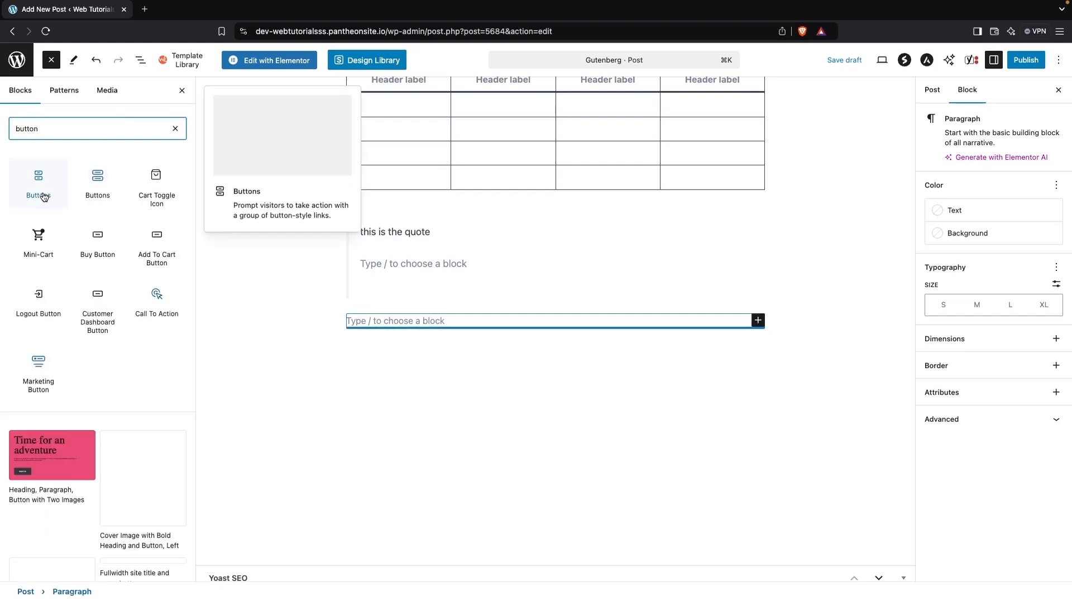
click(44, 197)
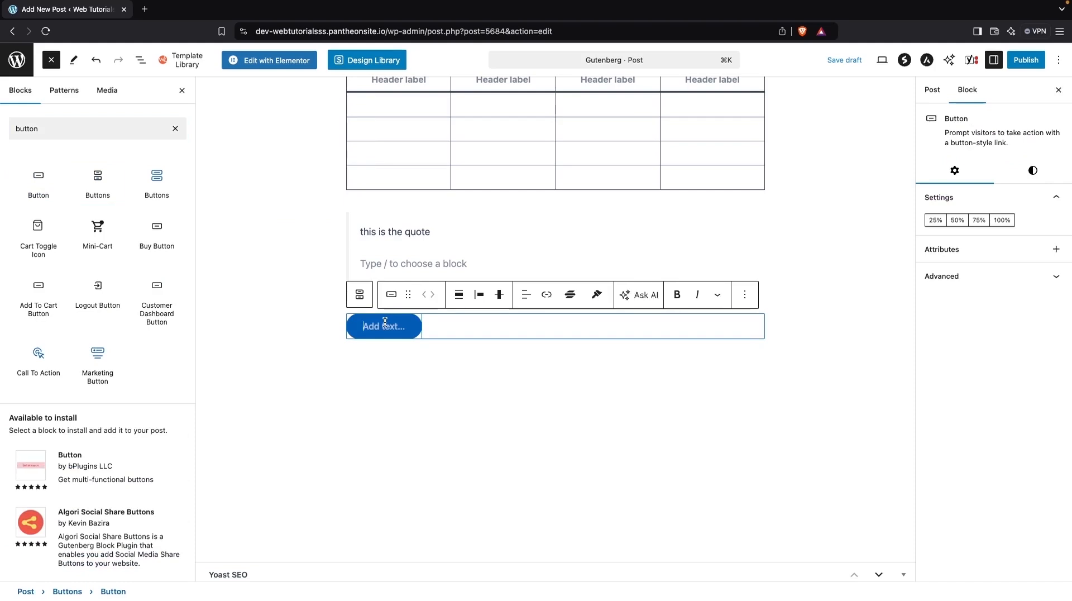
click(384, 322)
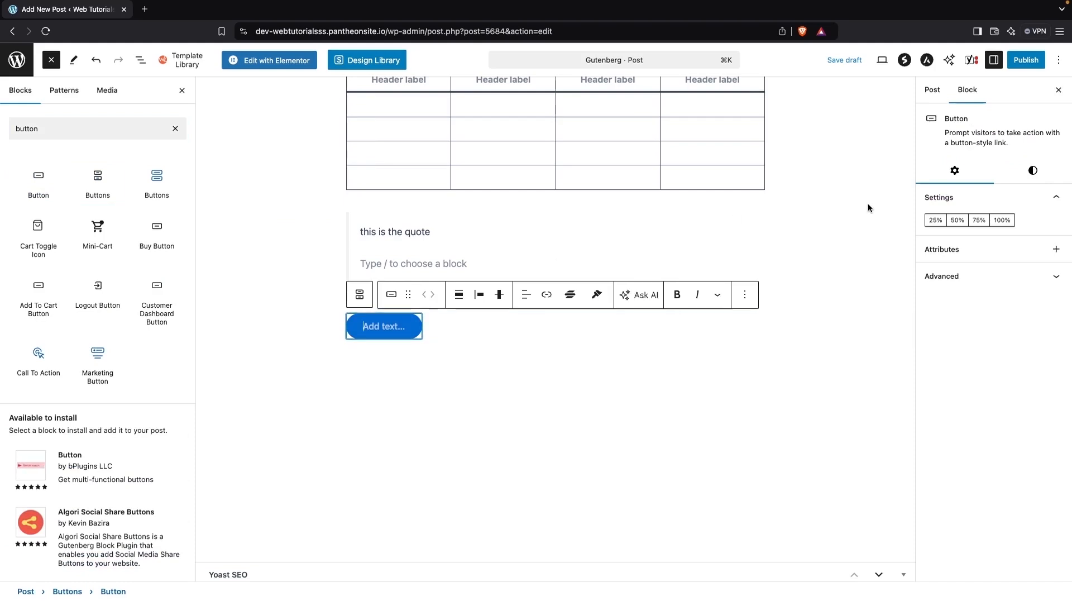
- Set the new button's width to 100% of the content area and label it "Button"
click(982, 222)
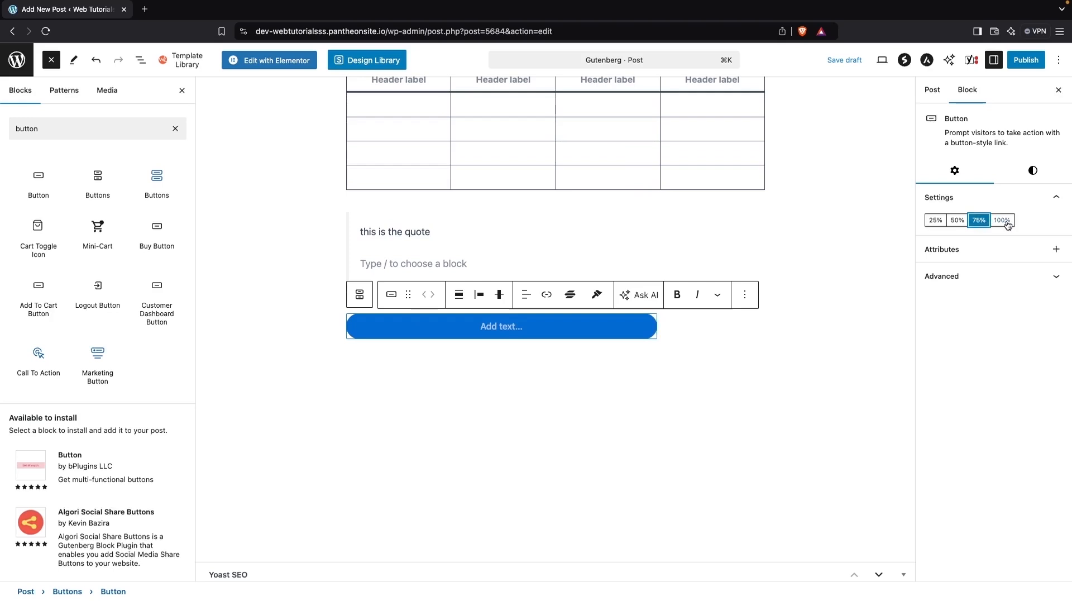
click(1003, 221)
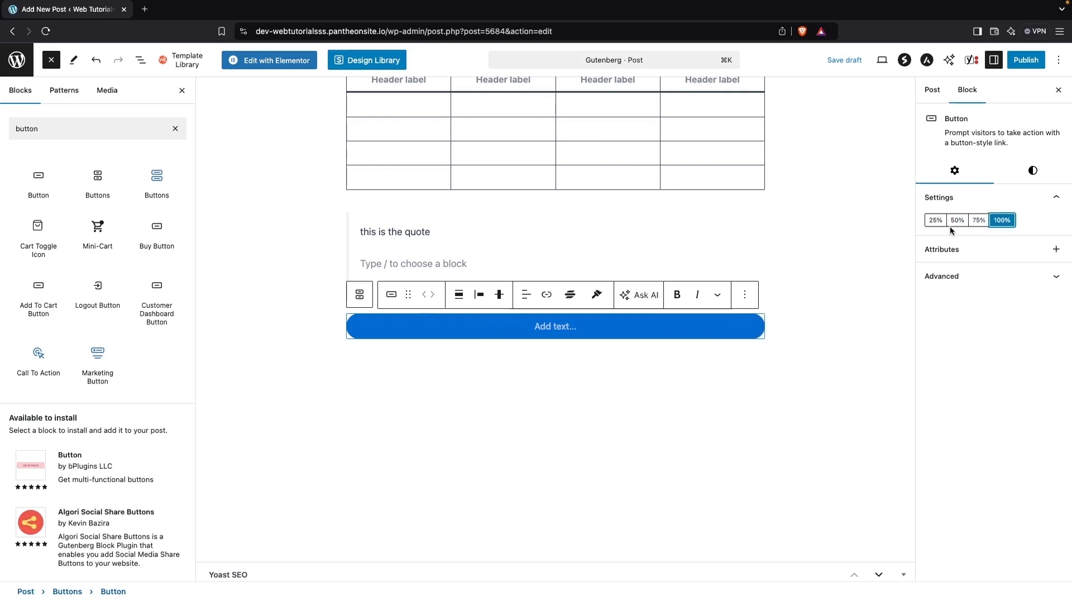
click(1030, 174)
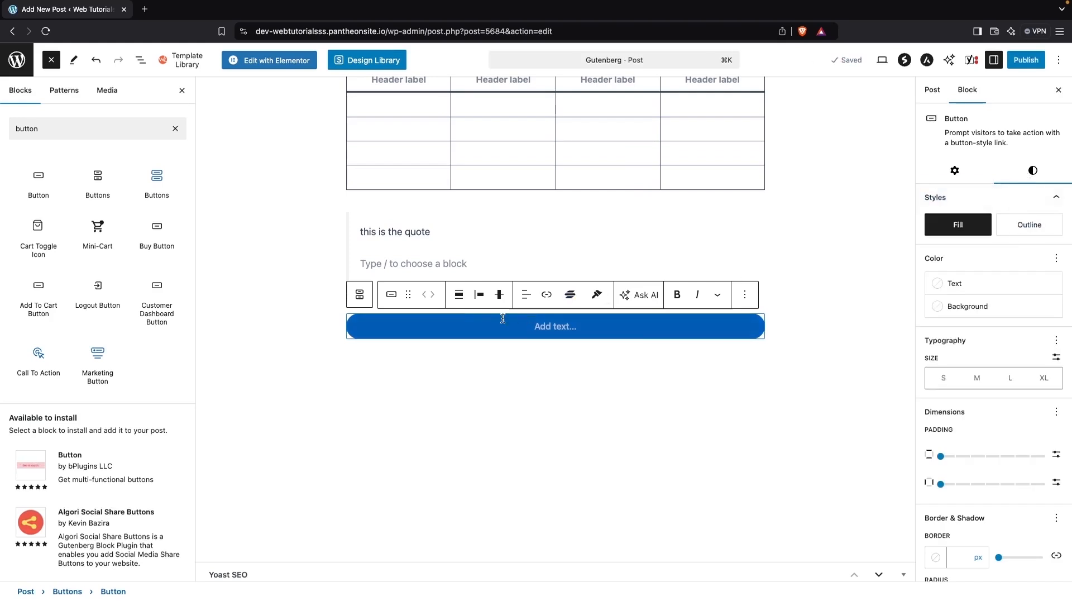
click(546, 327)
text(Button)
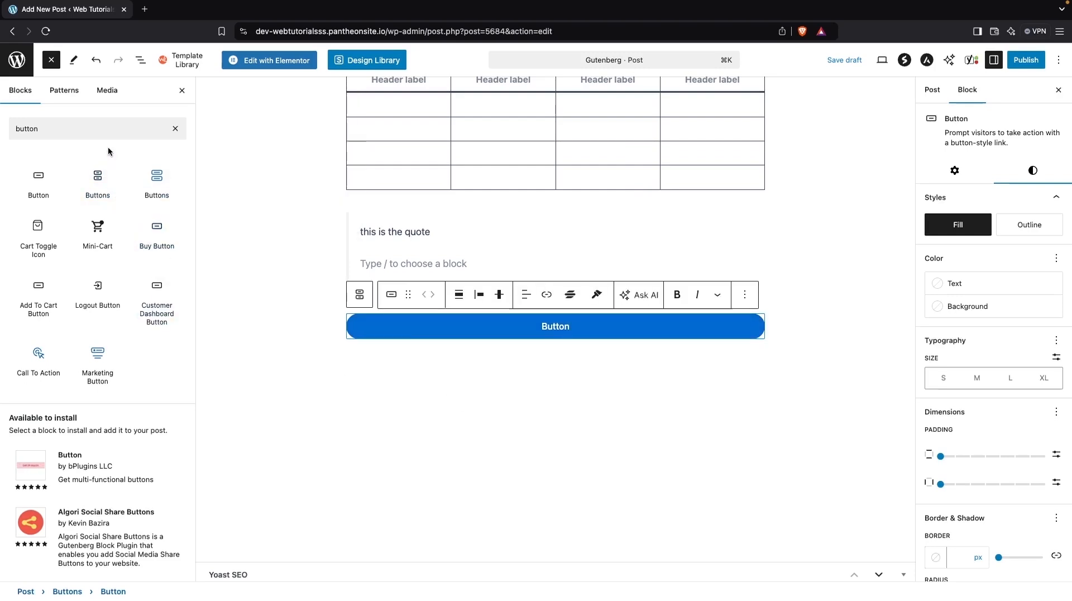
- Search for "container" and insert a Container block below the button, using the layout with two equal columns
click(175, 130)
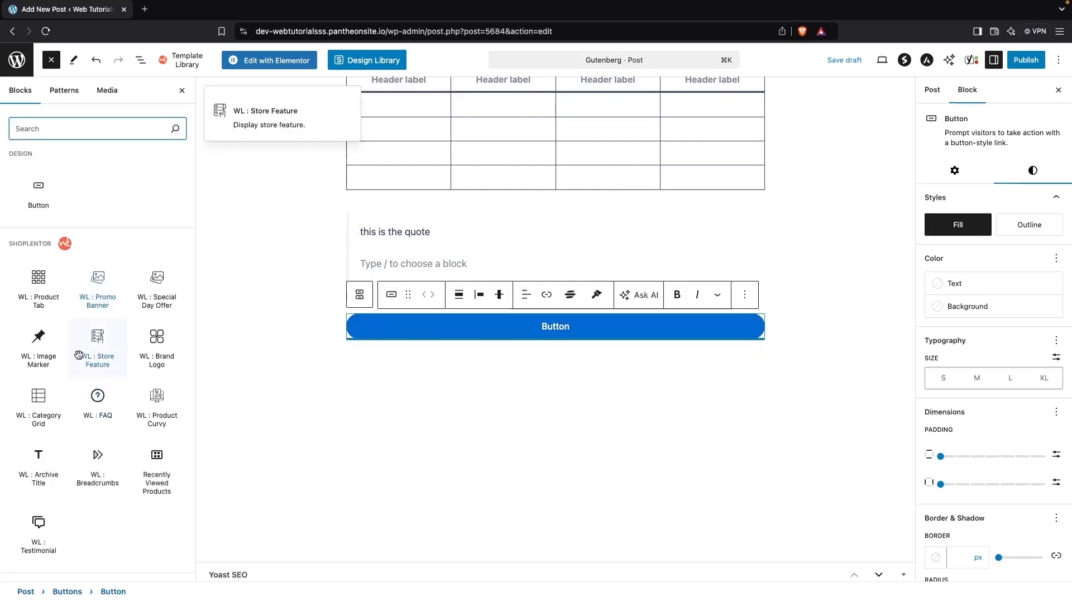
scroll(78, 368, down, 15)
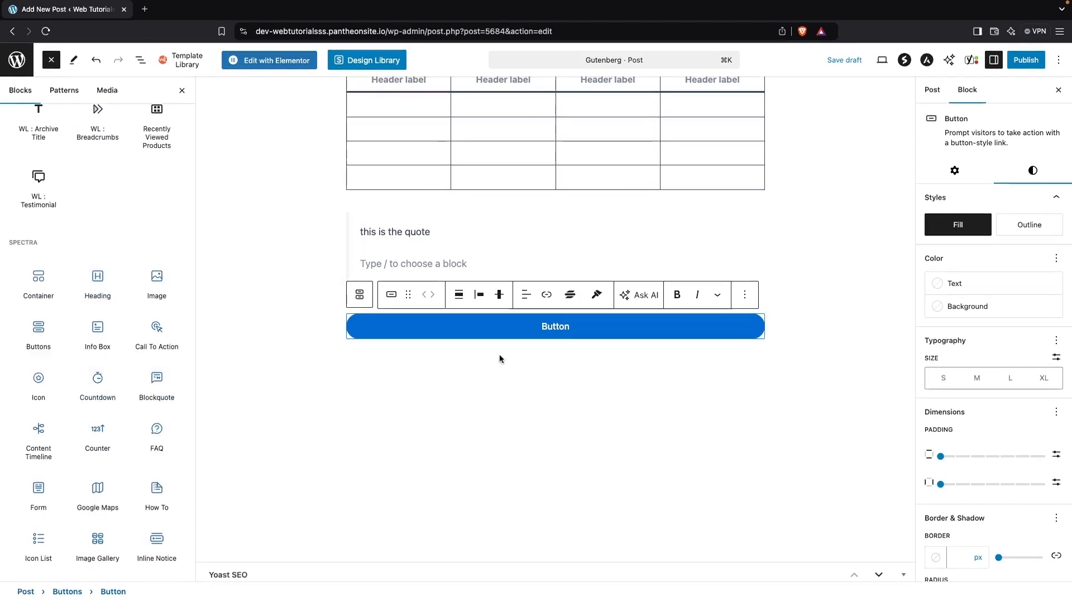
click(594, 411)
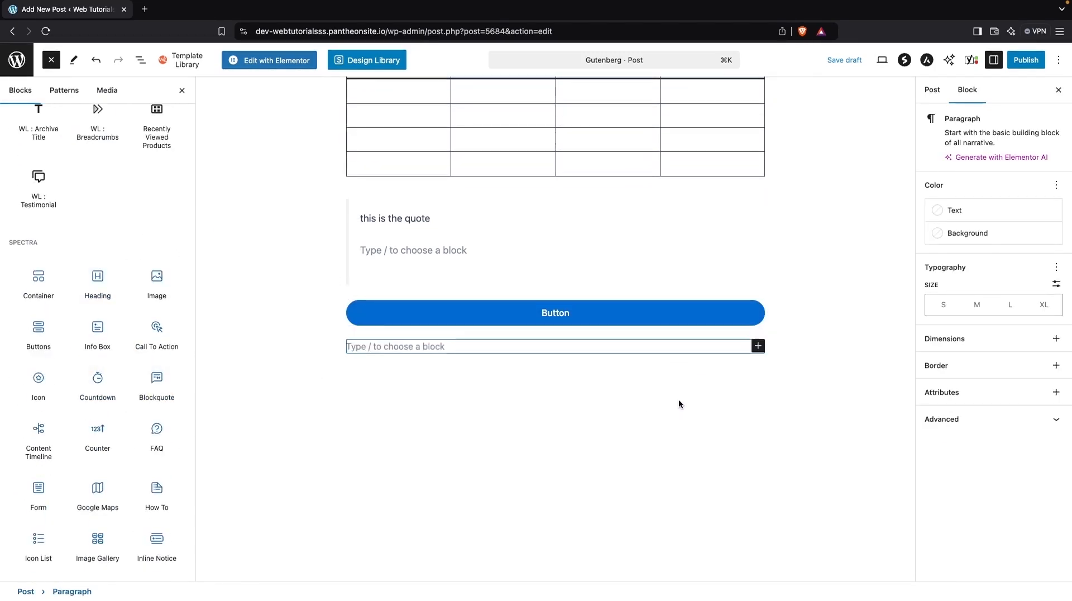
click(758, 347)
text(con)
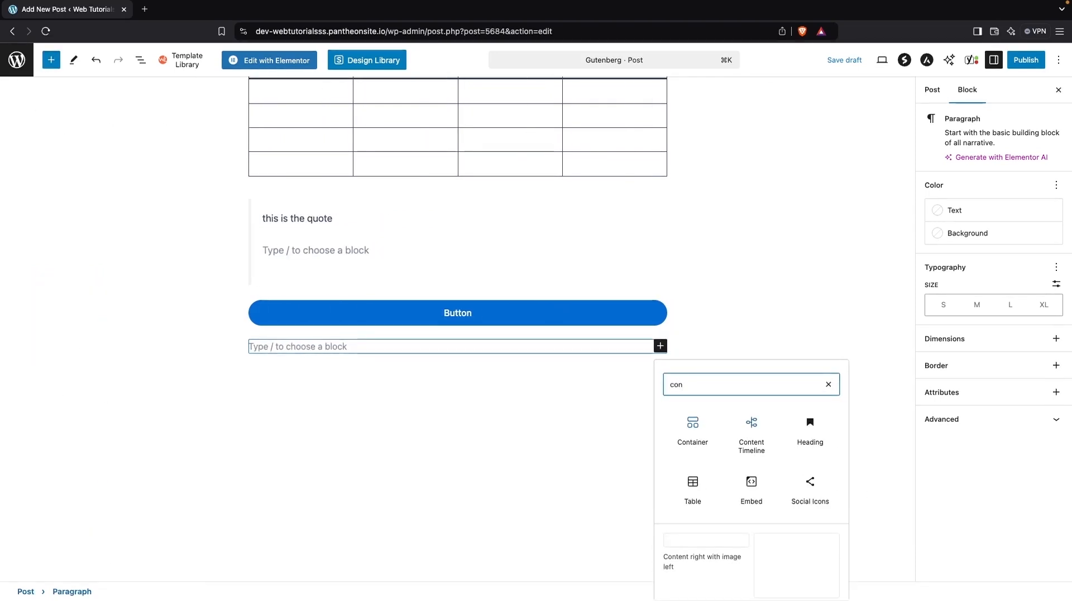
text(tainer)
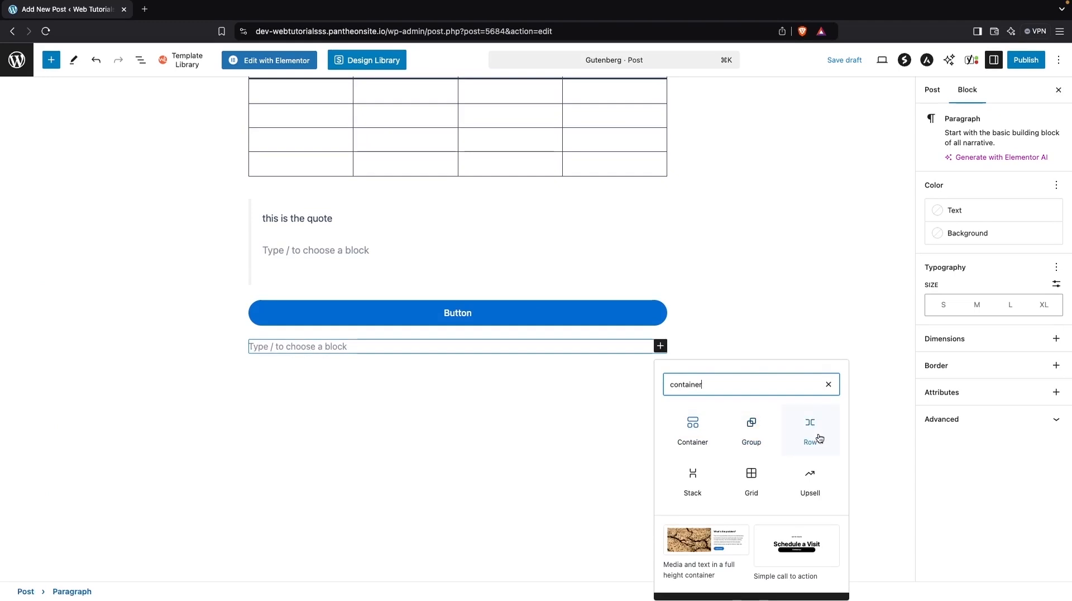
click(688, 433)
scroll(615, 431, down, 3)
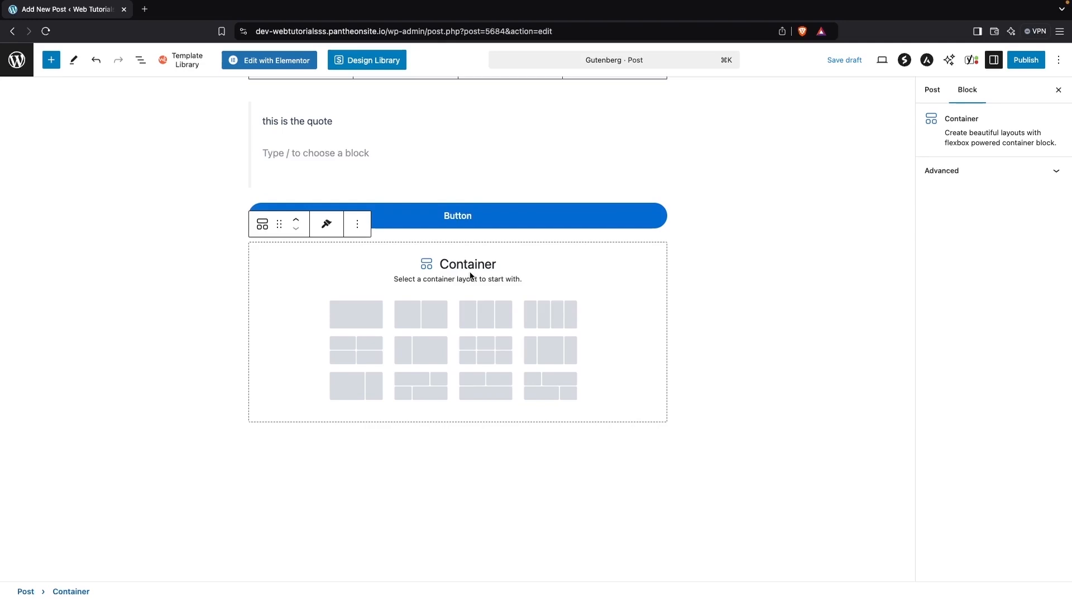
click(427, 320)
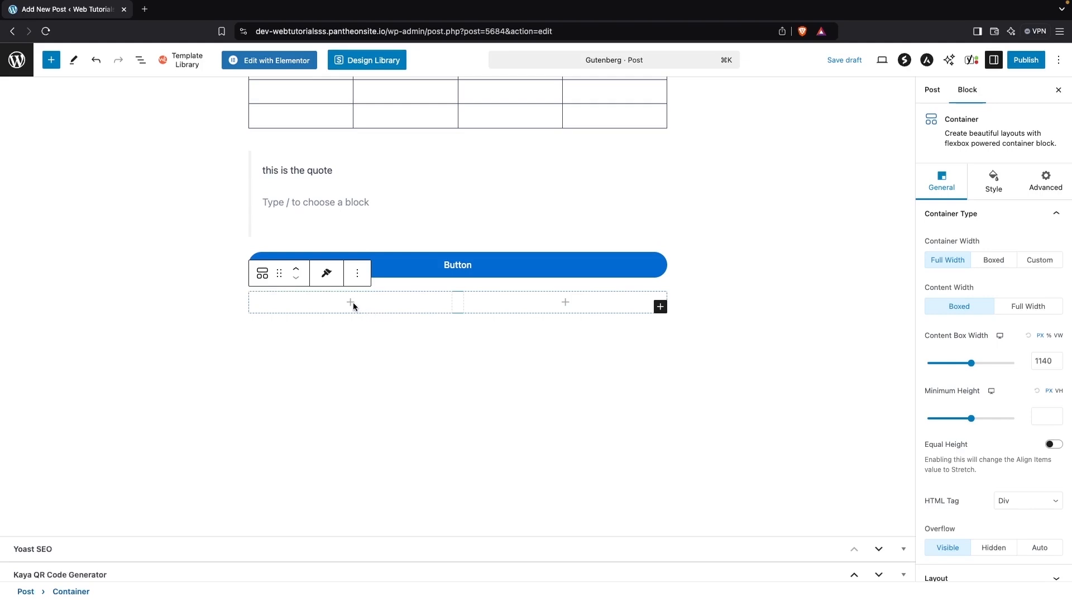
scroll(1017, 286, down, 2)
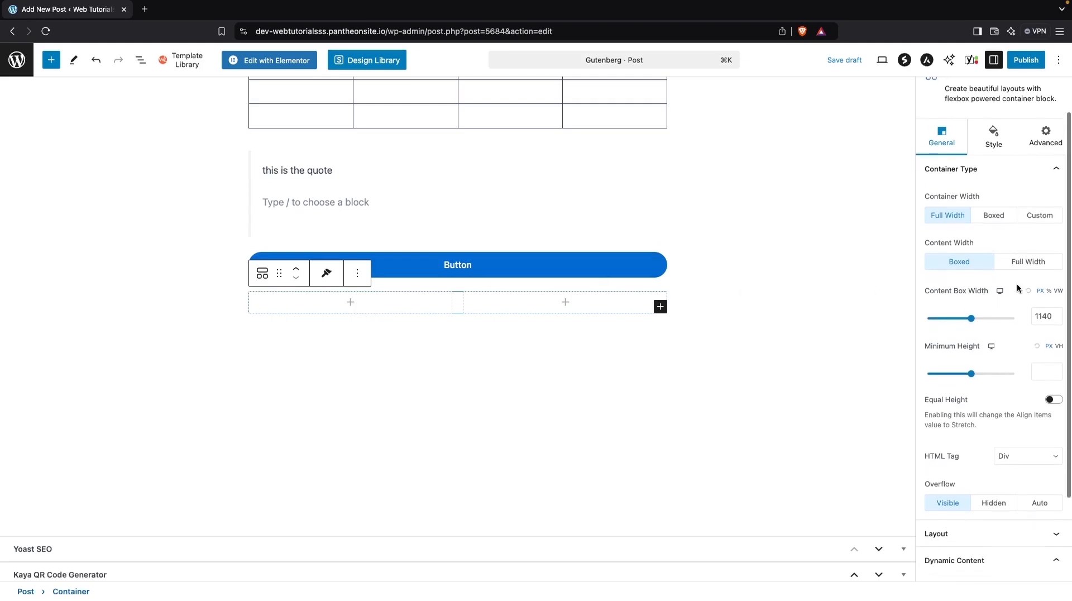
scroll(950, 283, up, 2)
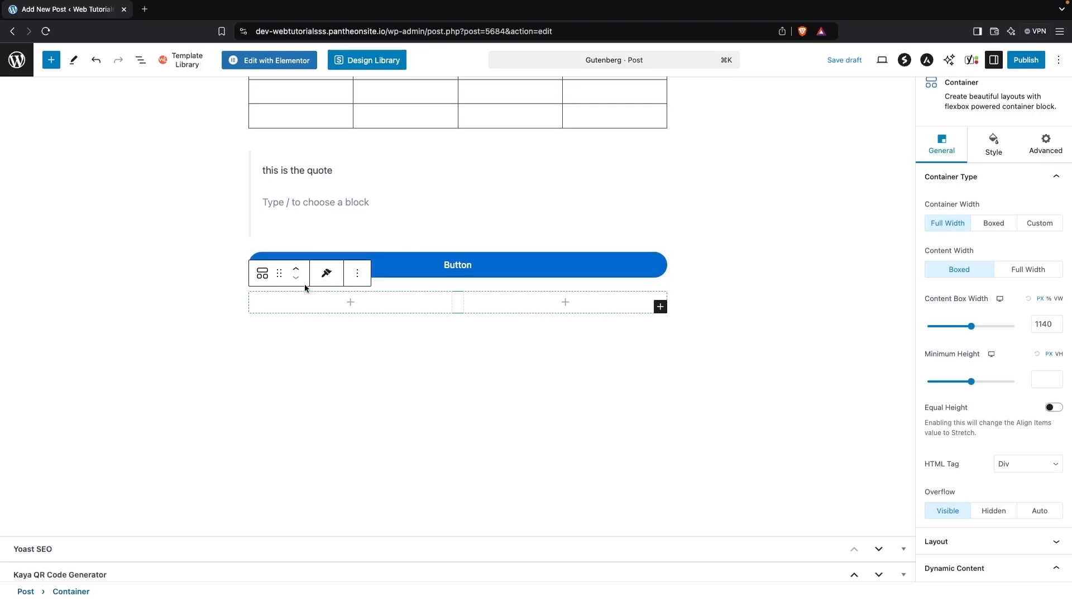
- Search the block library for "heading" and place an empty Heading block in each of the container's two columns
click(51, 60)
text(heading)
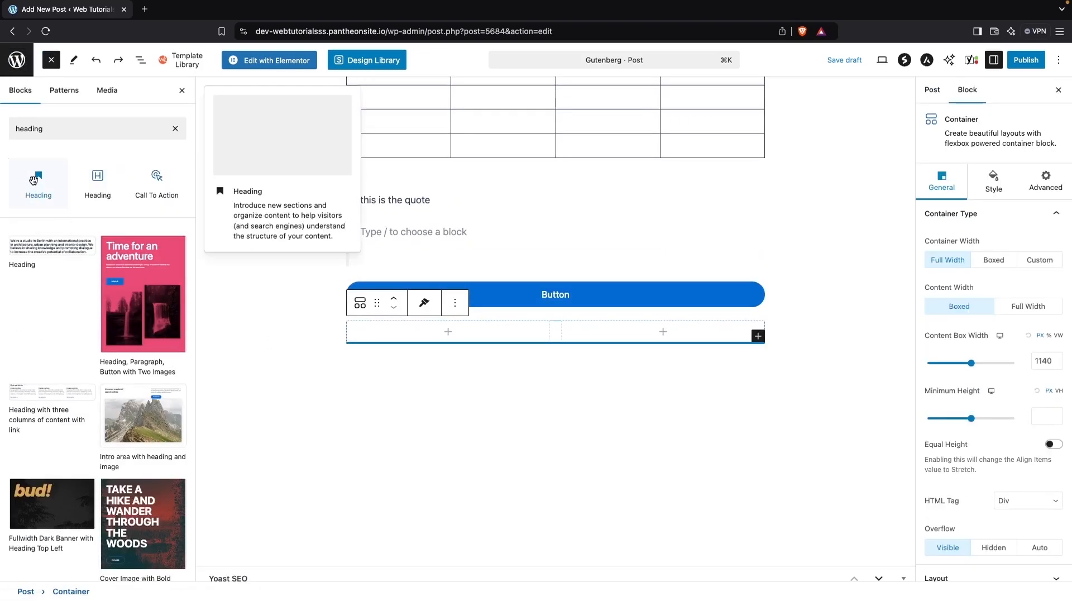
drag(38, 181, 694, 329)
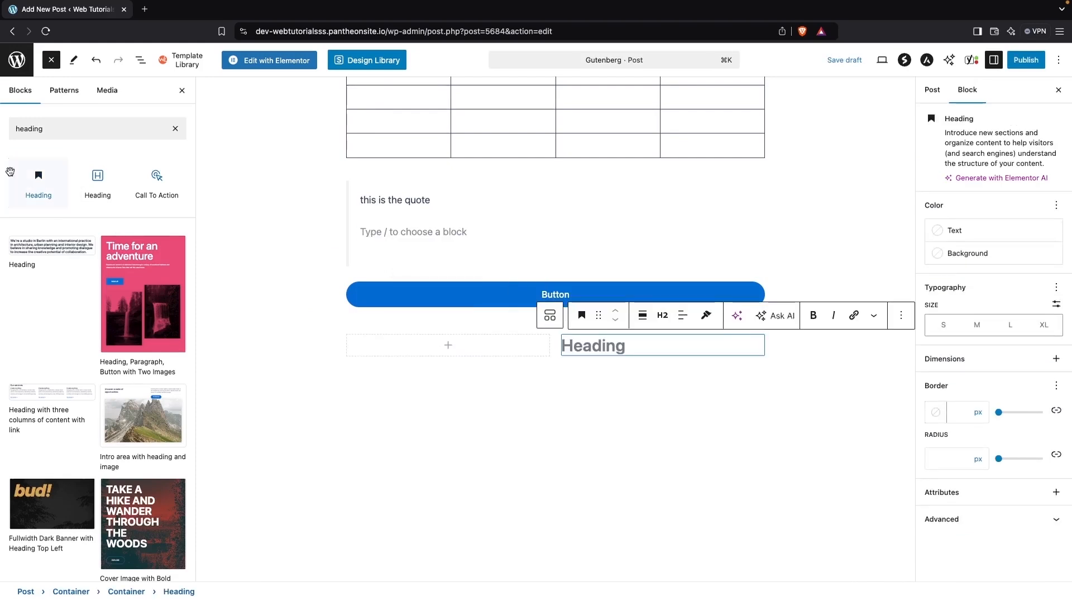
drag(27, 176, 444, 342)
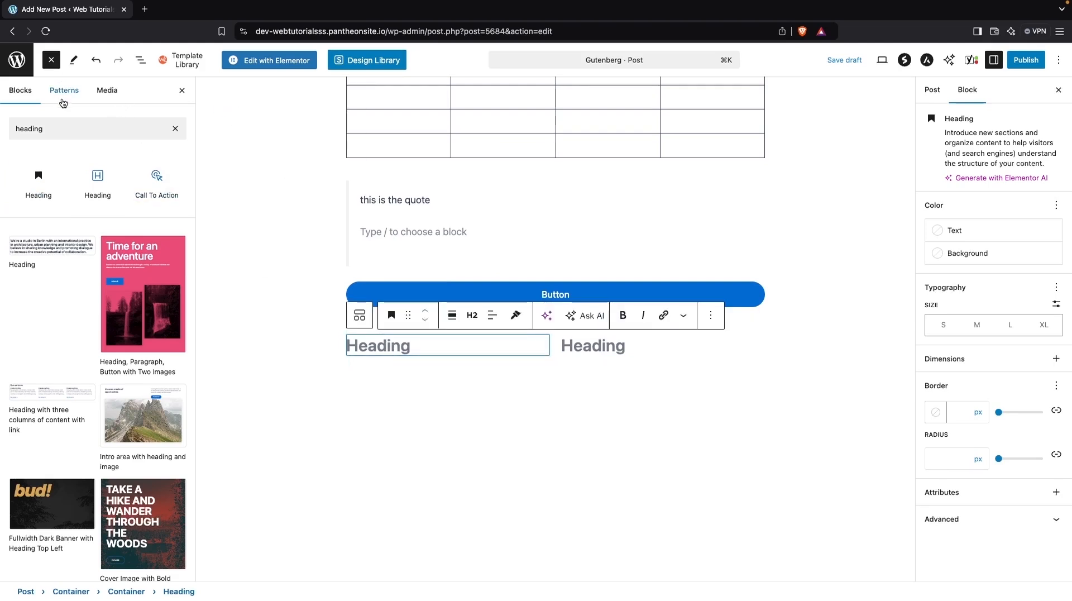
- Search the block library for "video" and insert a Video block below the two-column container
click(46, 118)
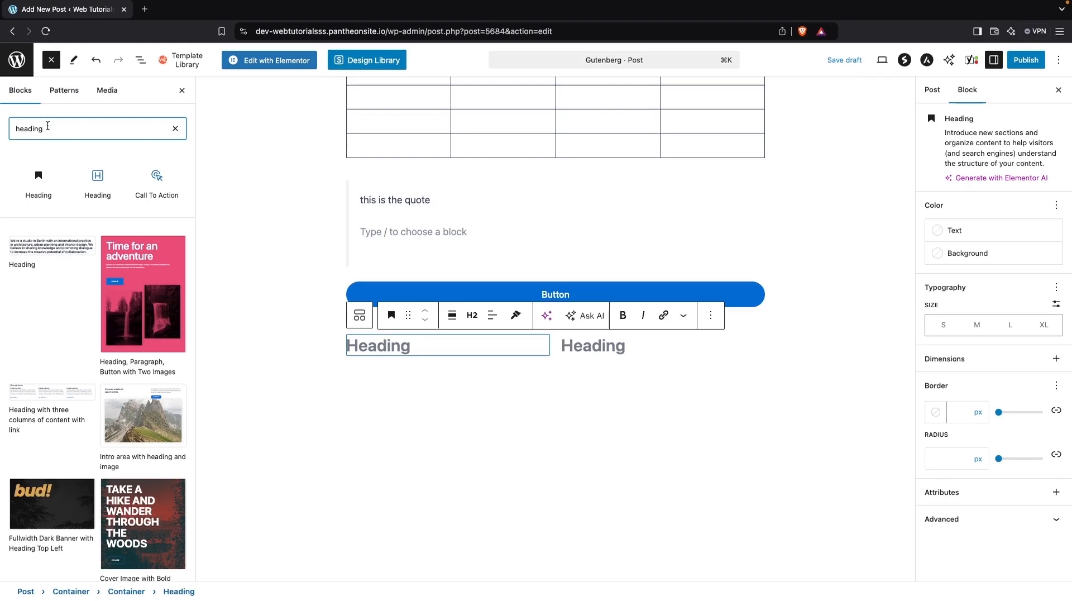
double_click(48, 126)
text(video)
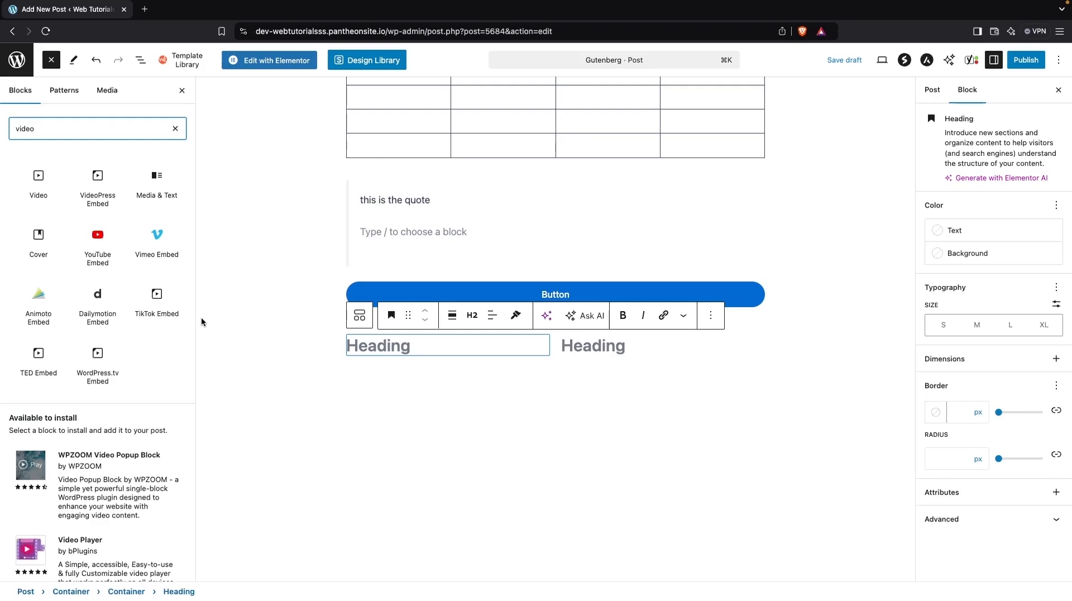
mouse_move(45, 178)
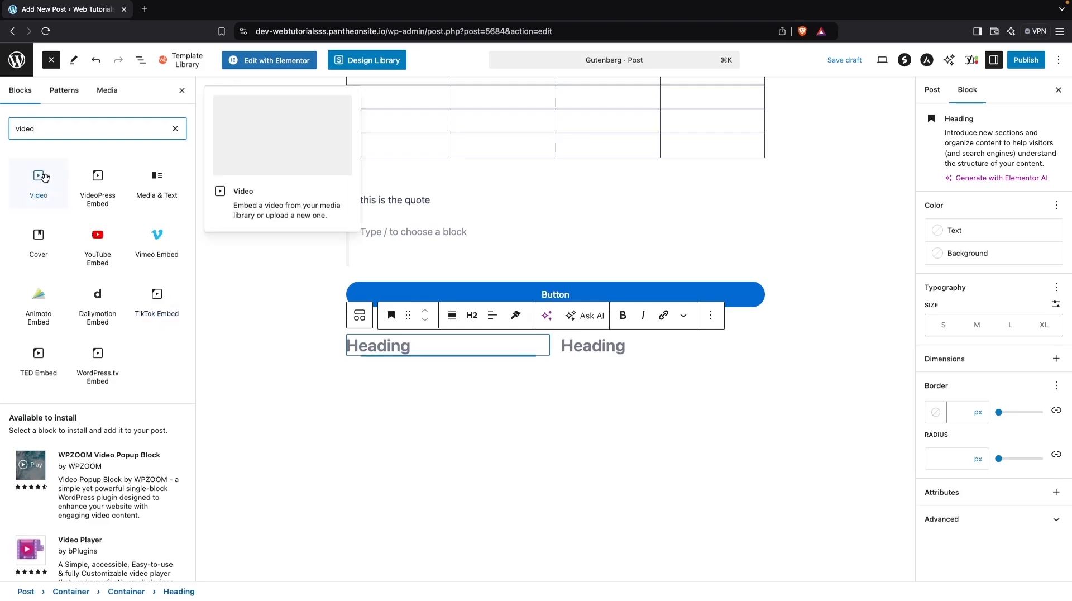
drag(44, 177, 483, 458)
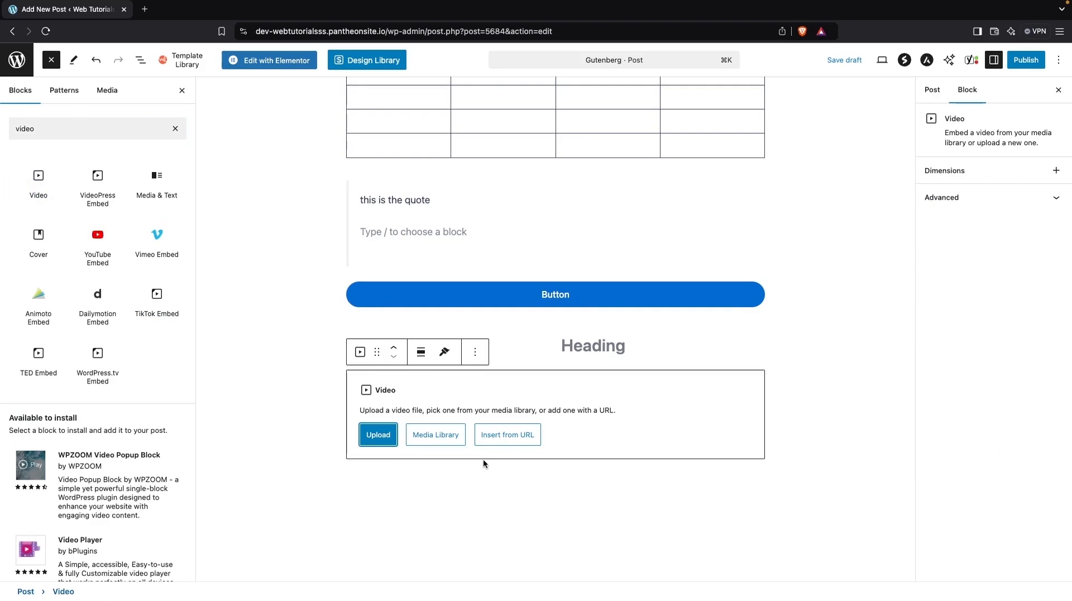
scroll(454, 490, down, 3)
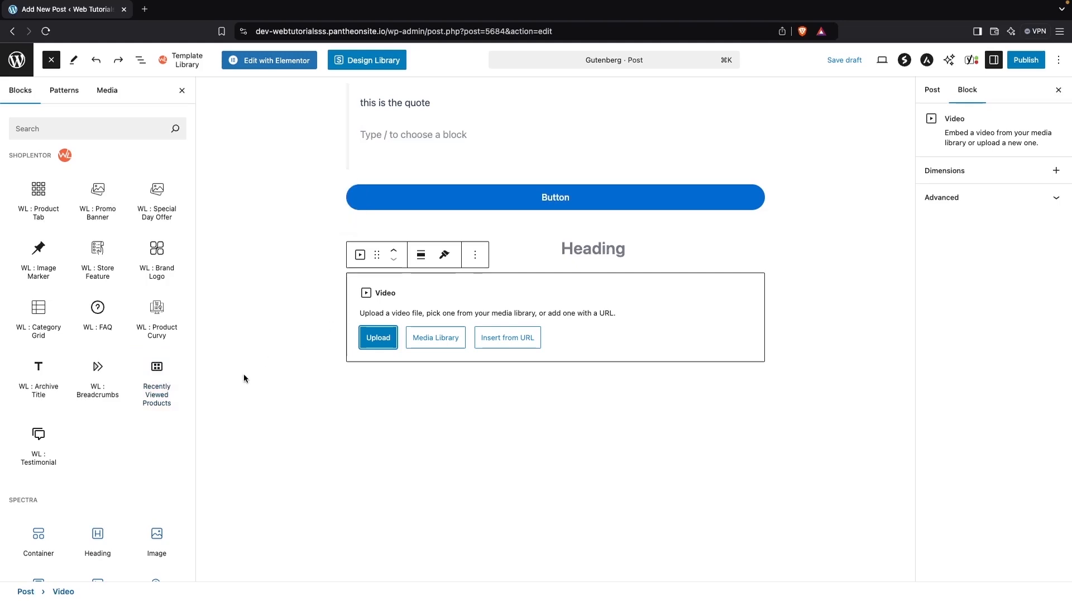
- Search the block library for "spacer" and insert a Spacer block between the button and the two-column container
scroll(437, 237, up, 5)
scroll(438, 237, down, 6)
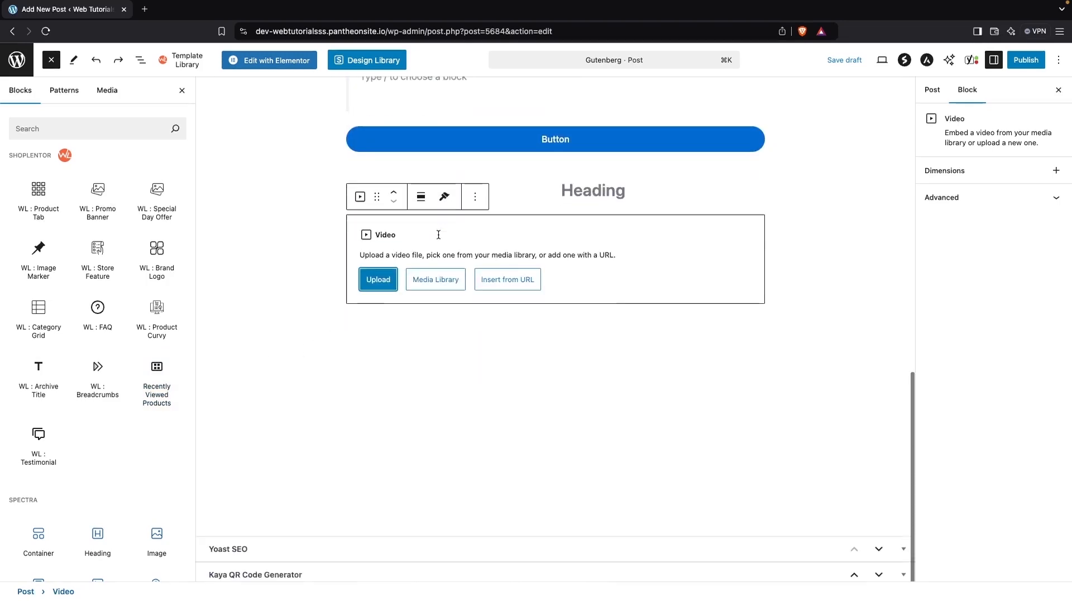
click(77, 127)
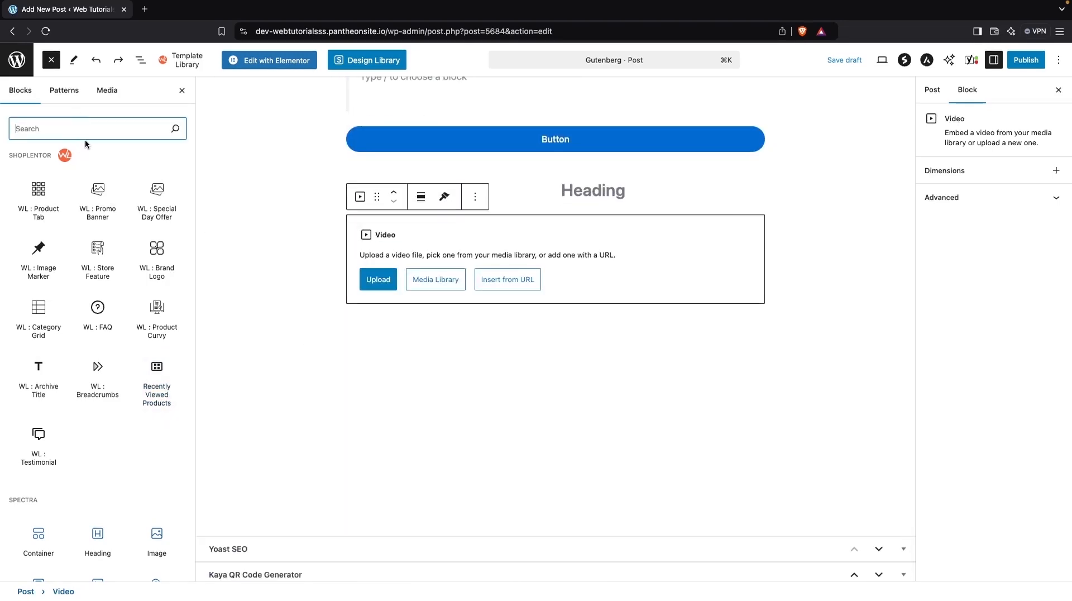
text(sapce)
key(BackSpace)
key(BackSpace)
key(BackSpace)
key(BackSpace)
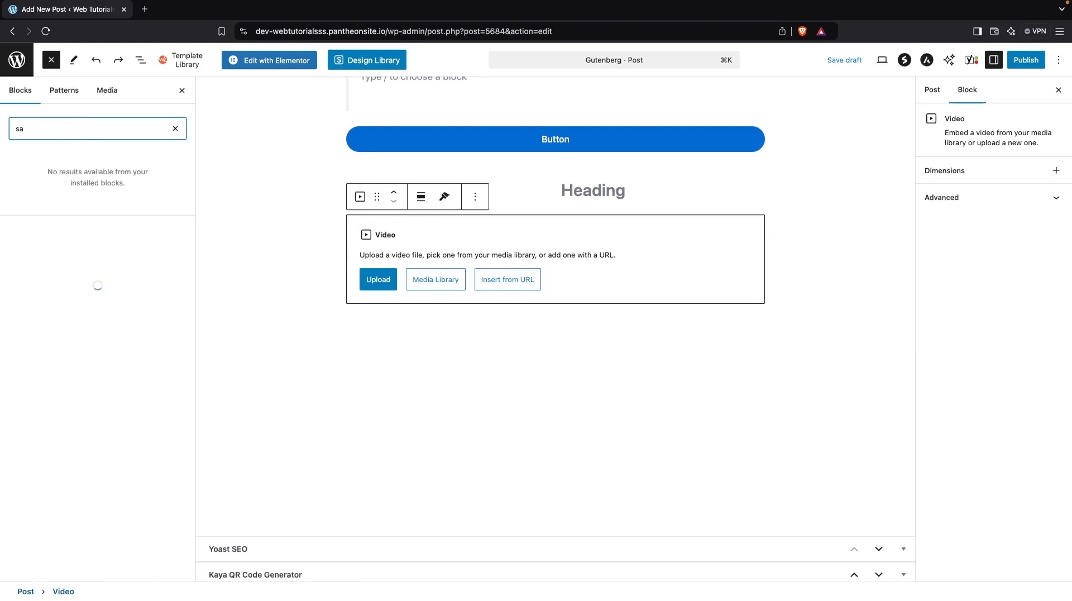
text(pacer)
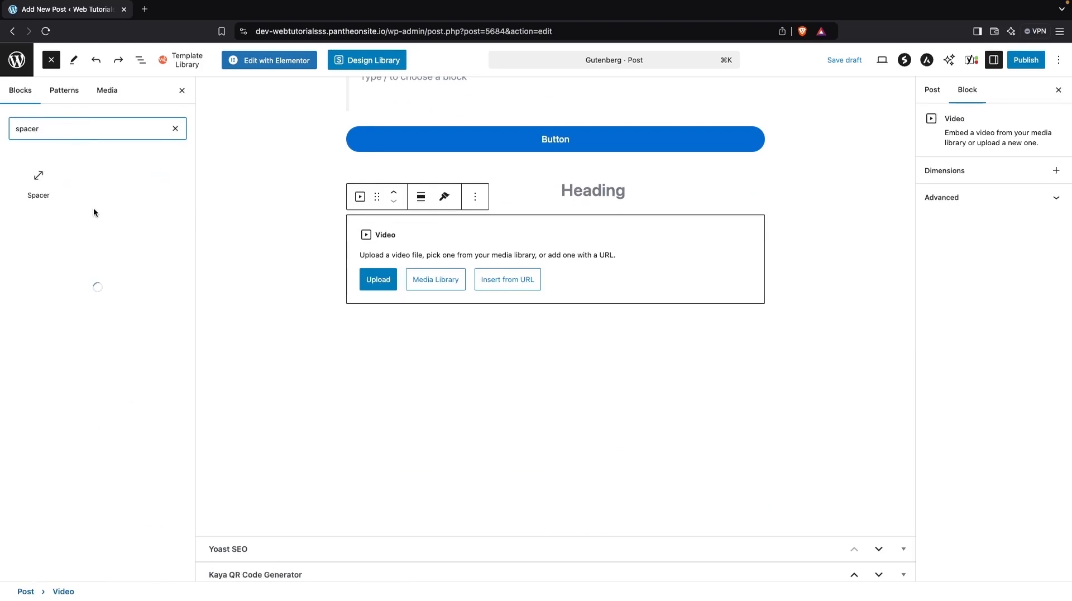
drag(39, 178, 446, 155)
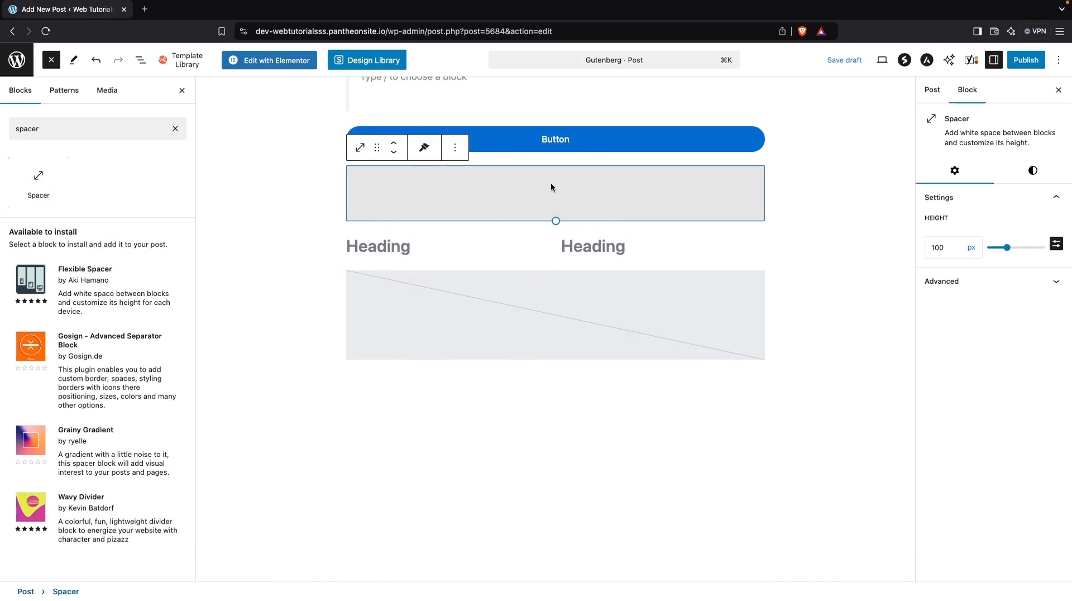
scroll(530, 299, up, 3)
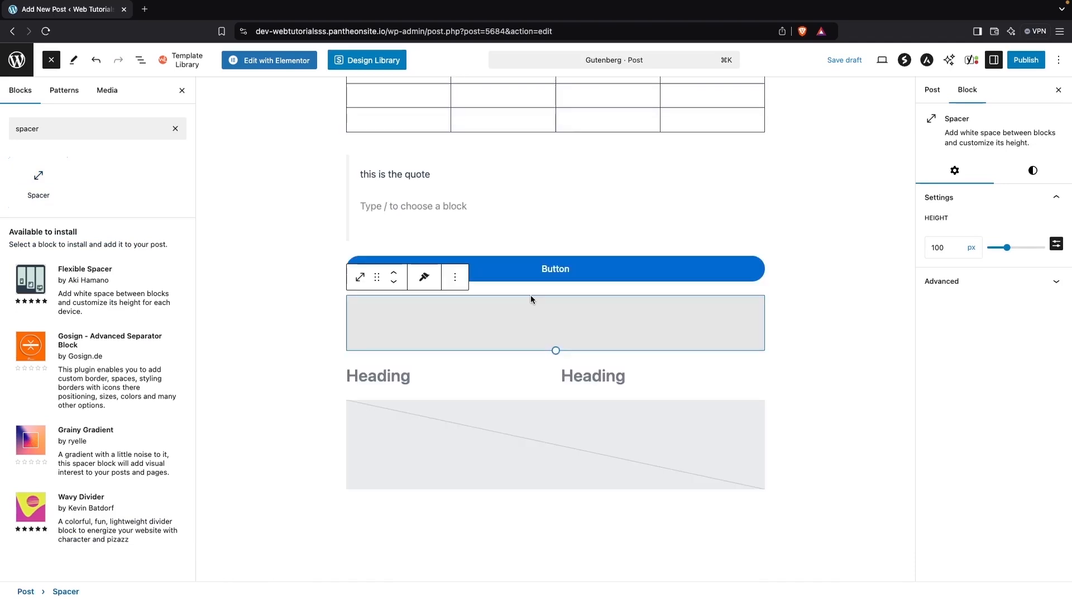